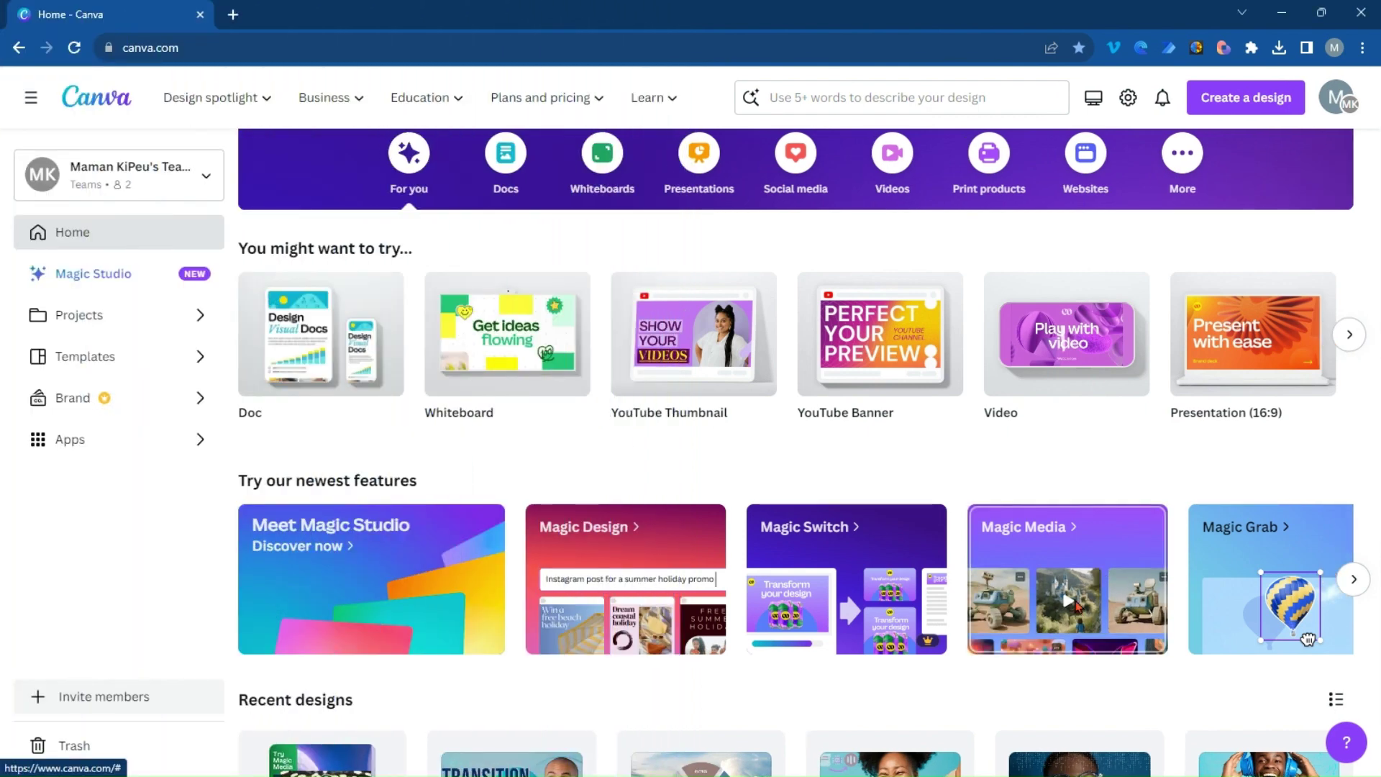
Start the Magic Media trial design from its feature card on the home page.
click(1077, 606)
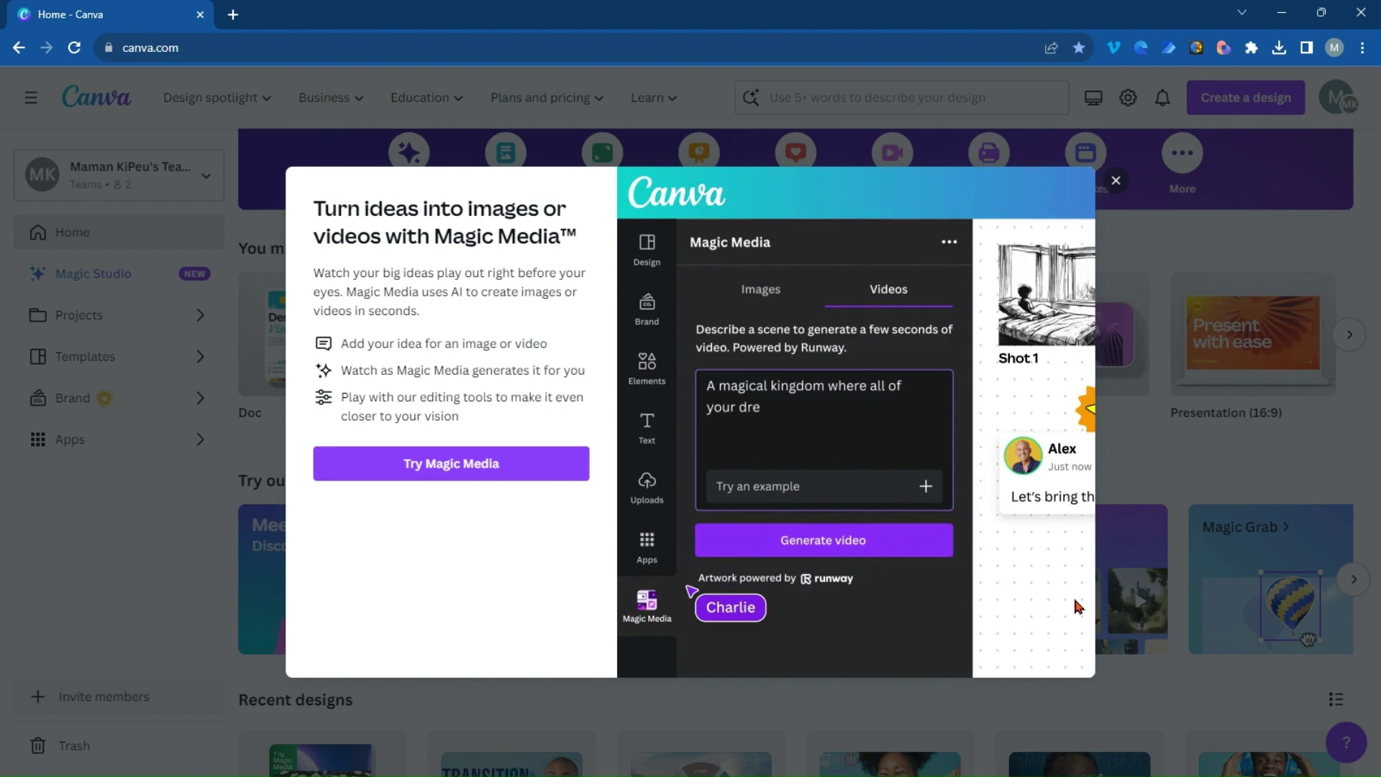
click(1116, 180)
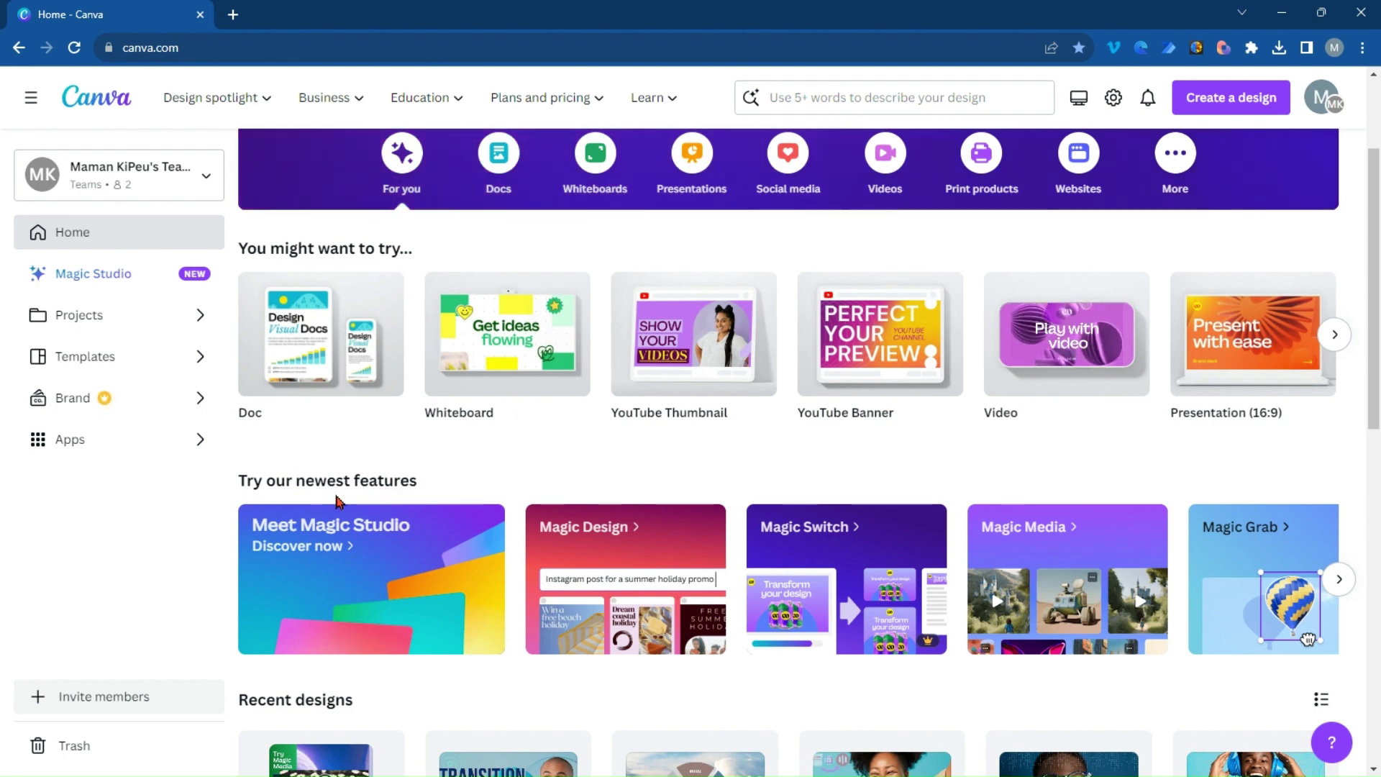
click(1084, 568)
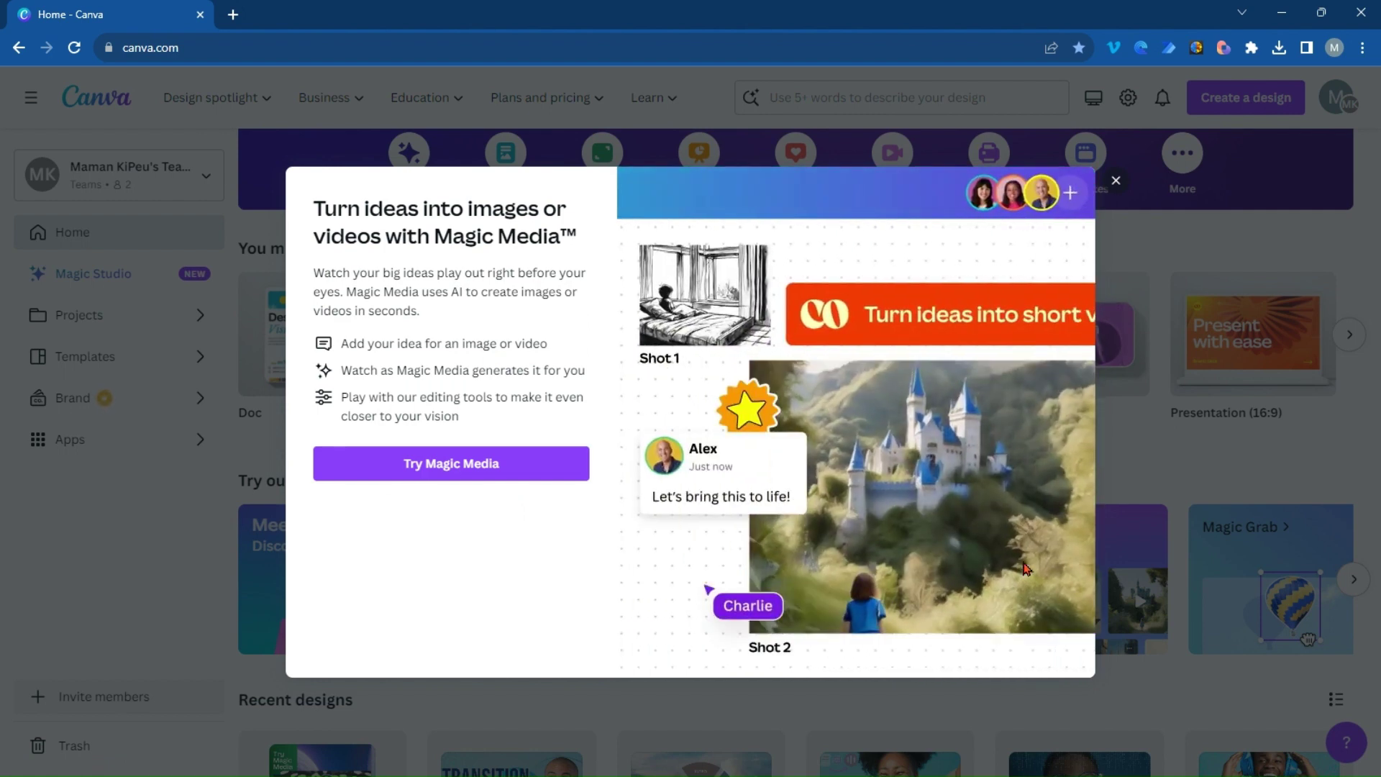
click(417, 468)
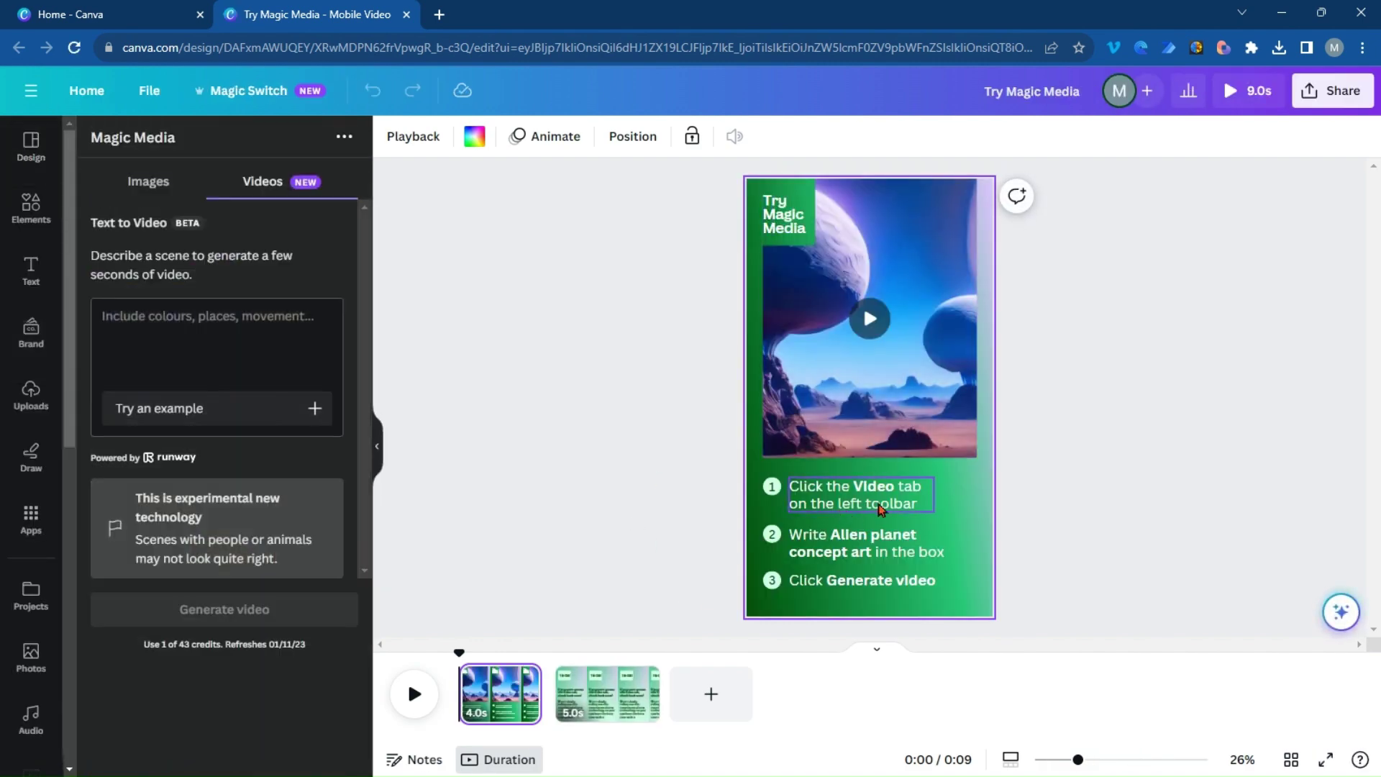
Generate a video with Magic Media from the scene description "Alien planet concept art".
click(186, 357)
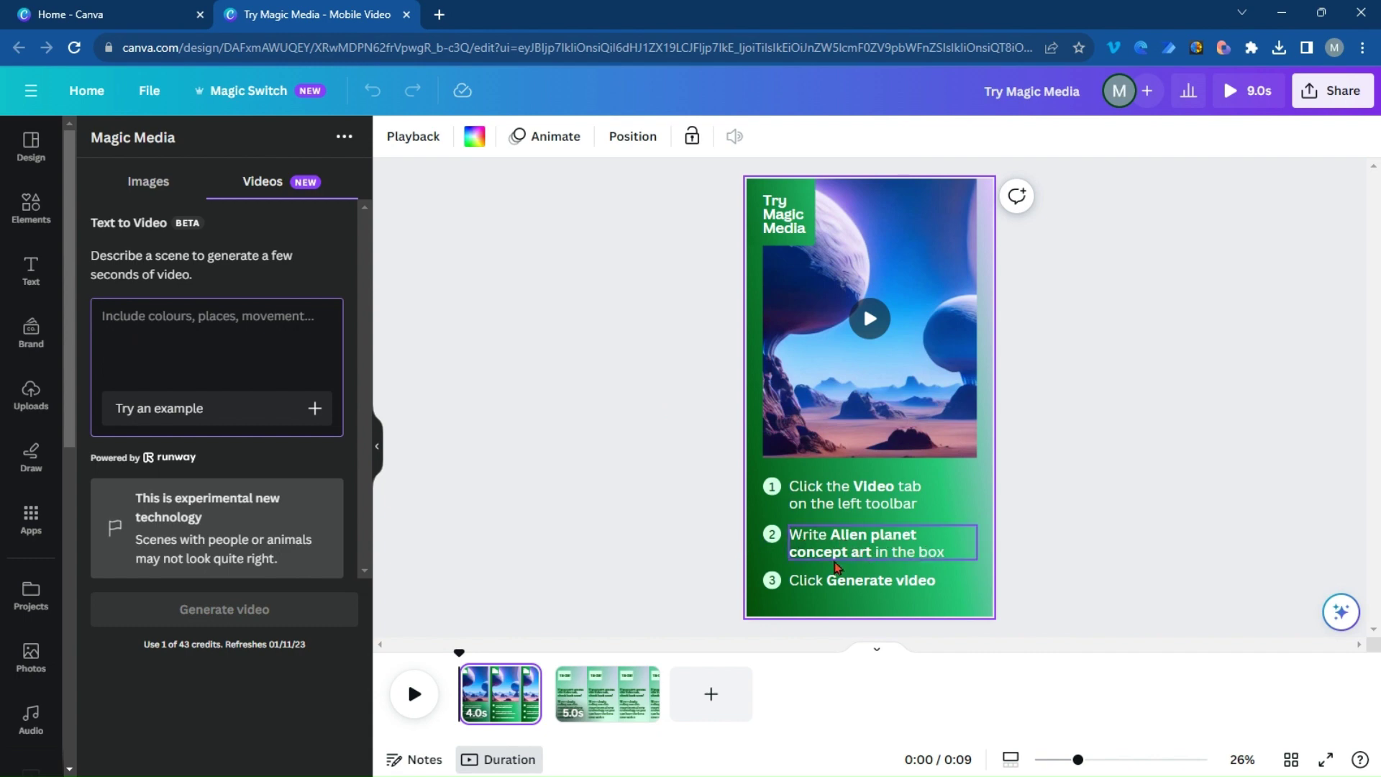
text(aLIE)
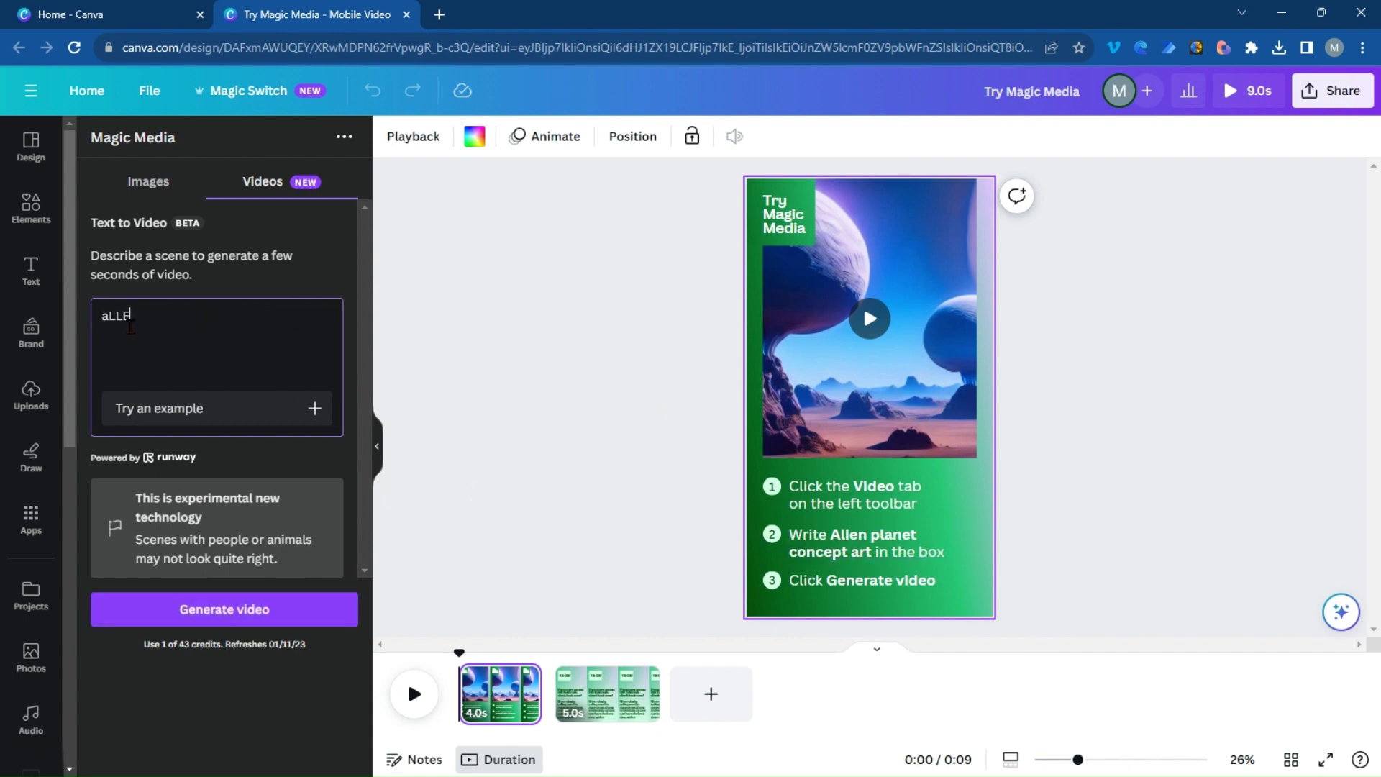
text(N pLANET CONCEPT ART)
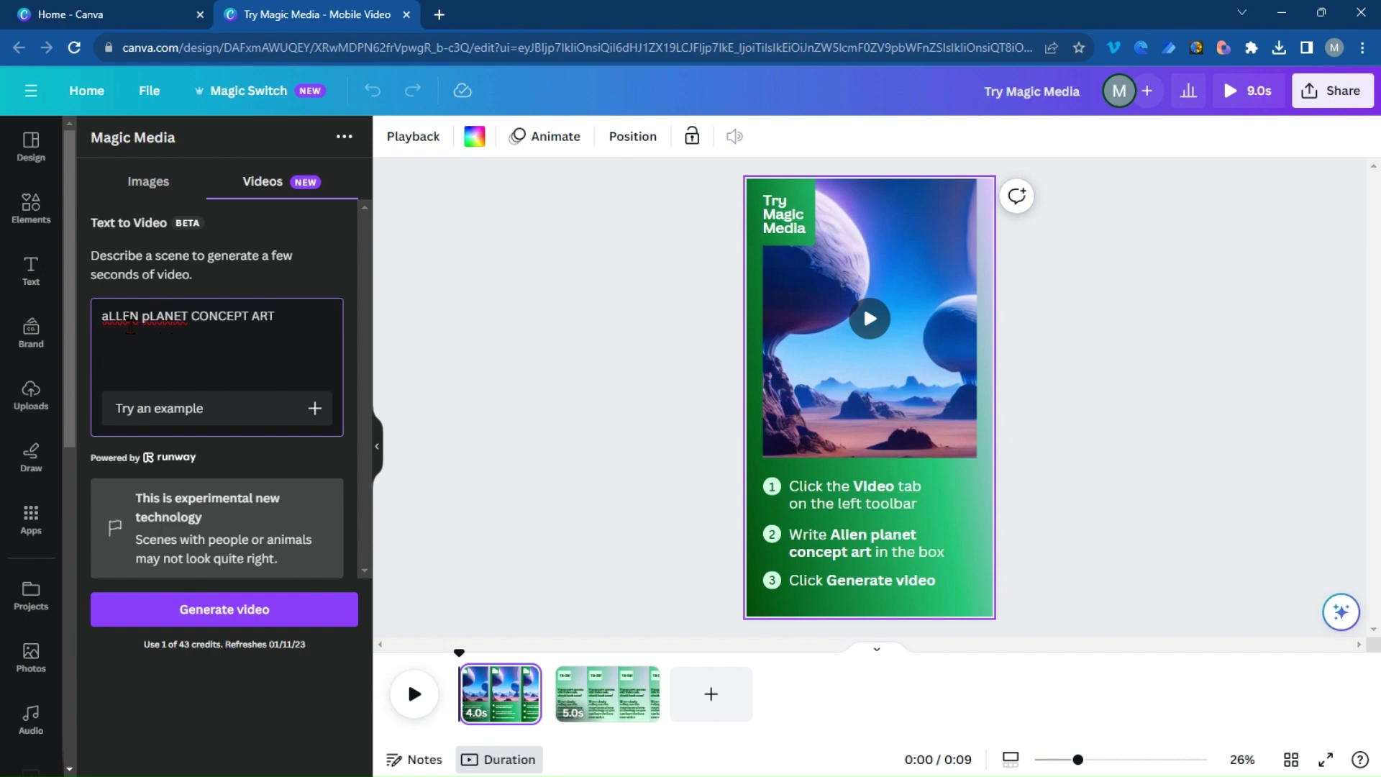
click(224, 617)
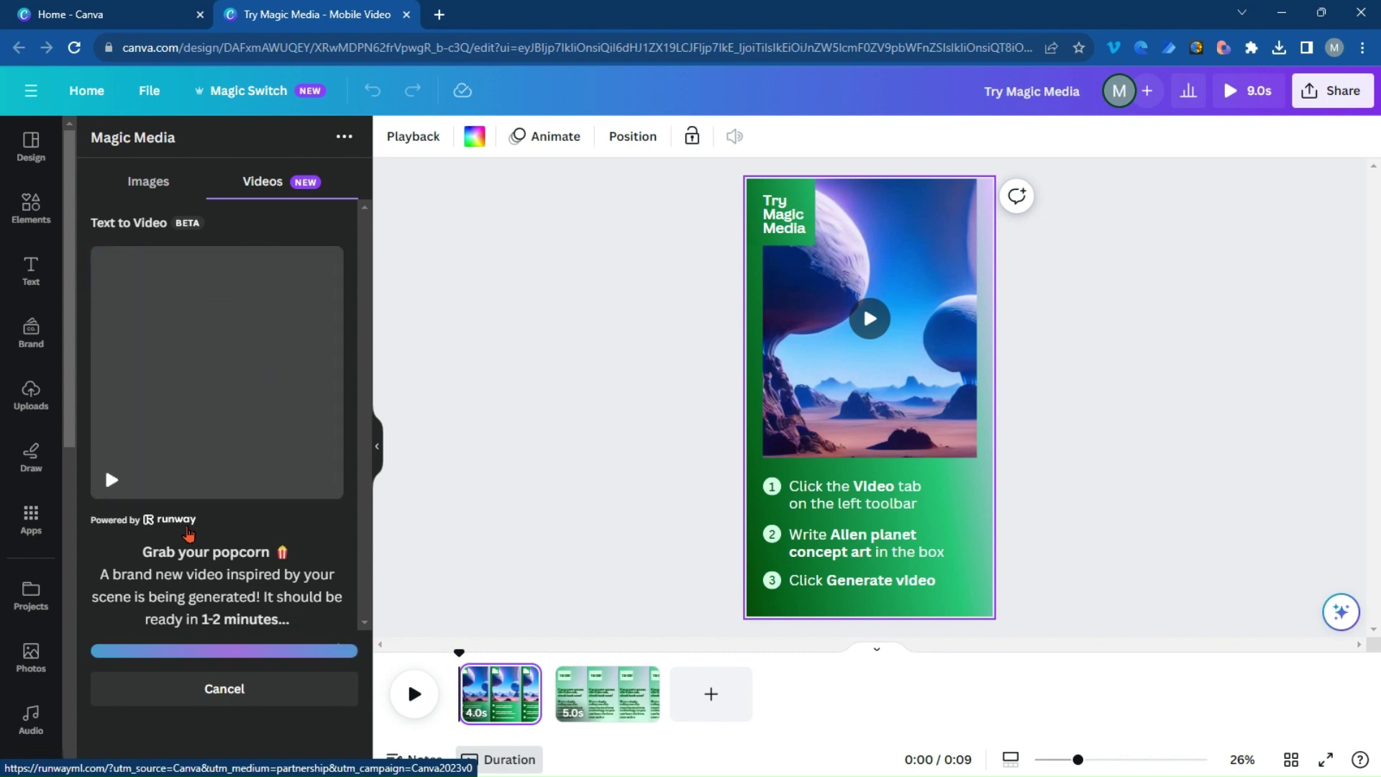
Add the generated planet video to the first page and generate another version from the same description.
click(242, 308)
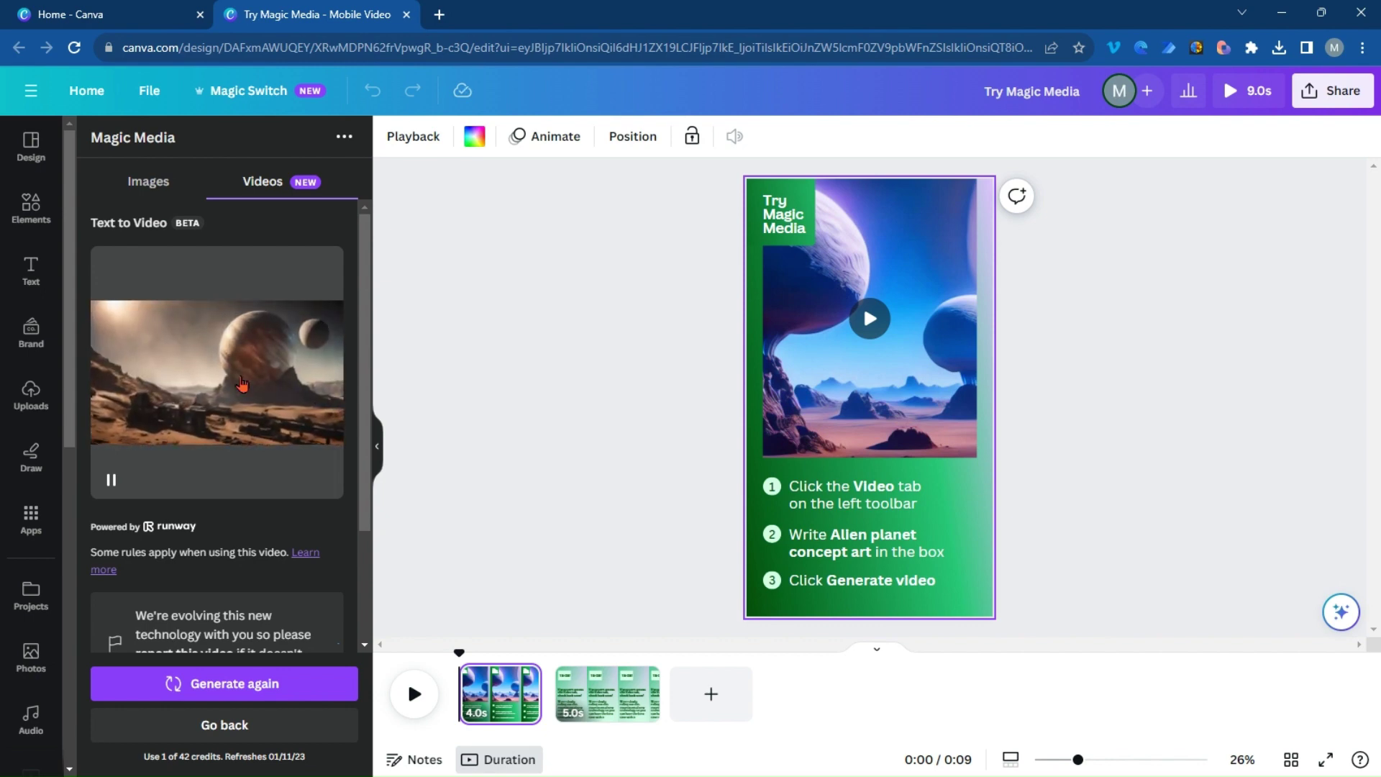
click(202, 361)
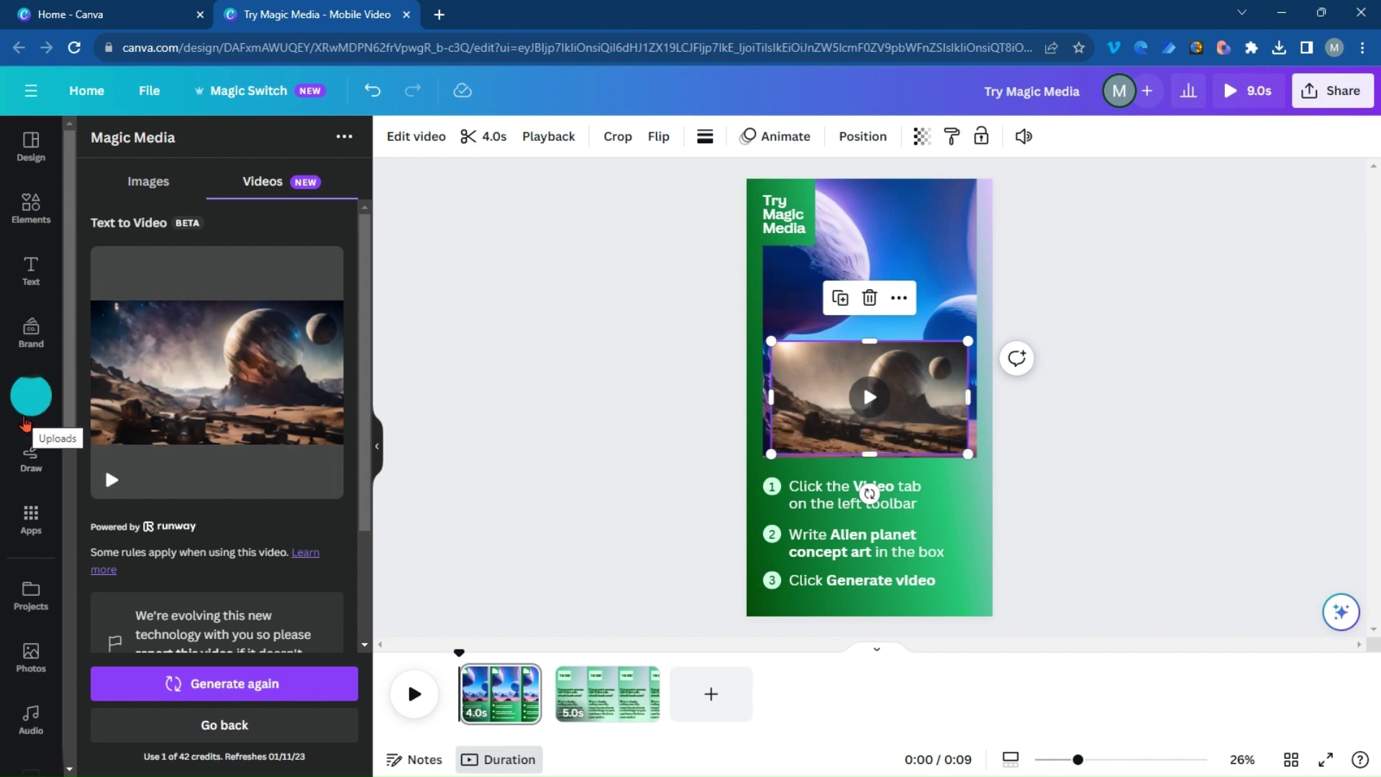
mouse_move(252, 423)
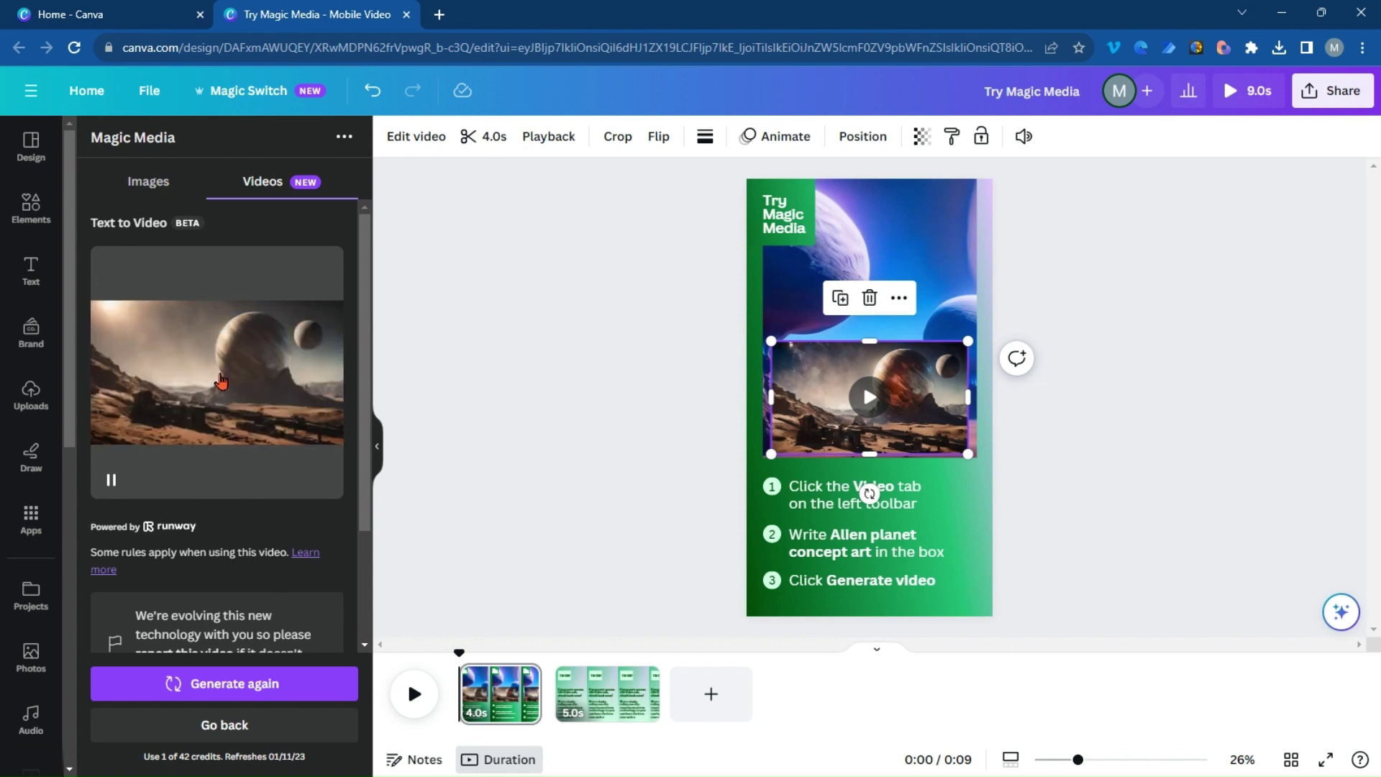
scroll(209, 588, down, 1)
click(263, 690)
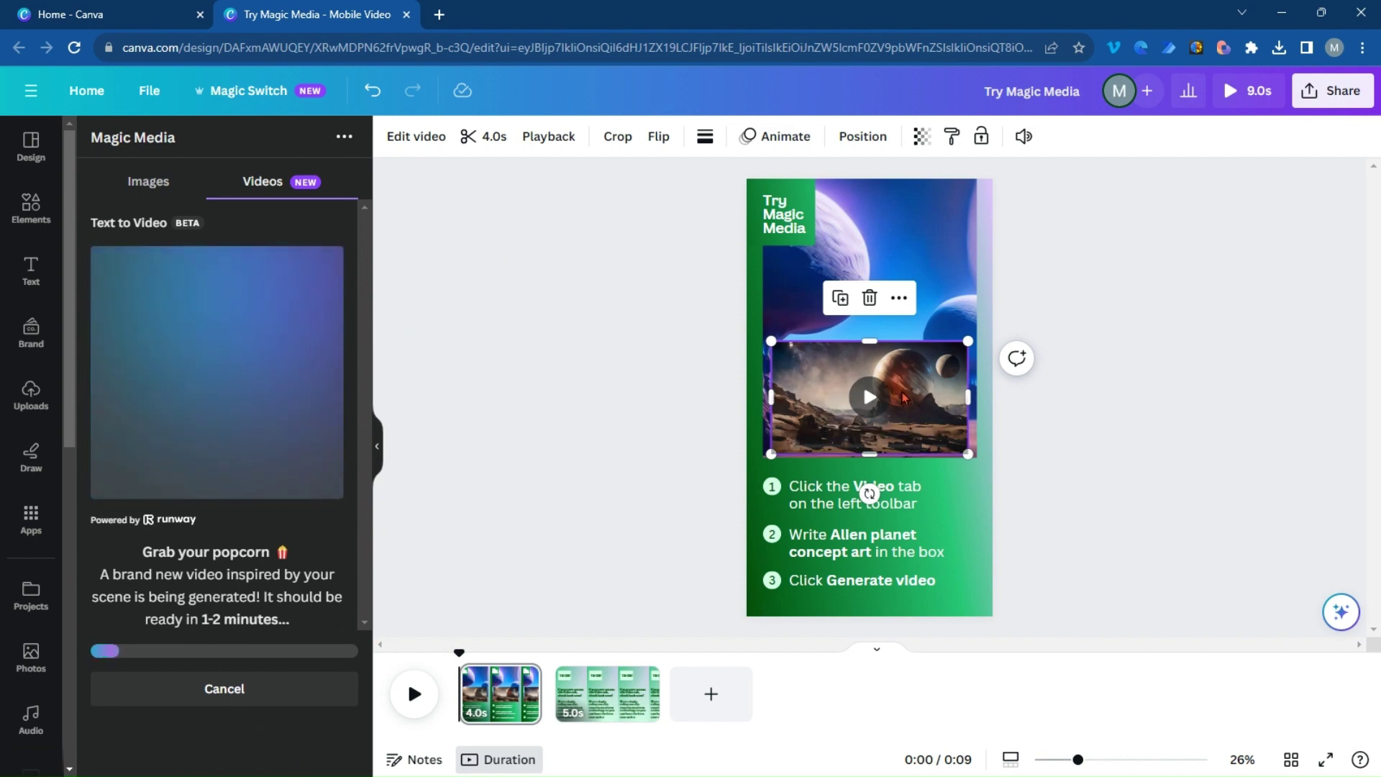
Replace the first page's background with the generated video and delete the template's sample planet video from the page.
click(898, 298)
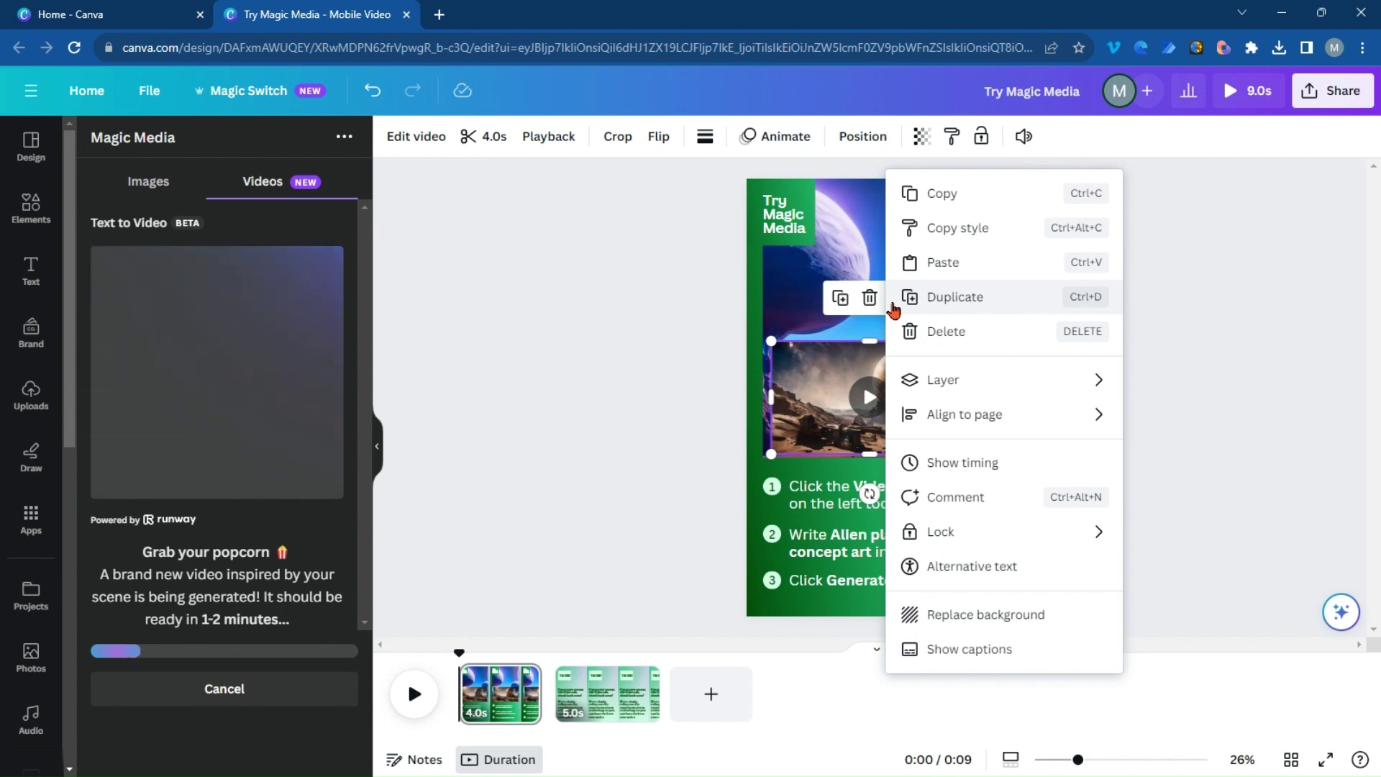
click(908, 613)
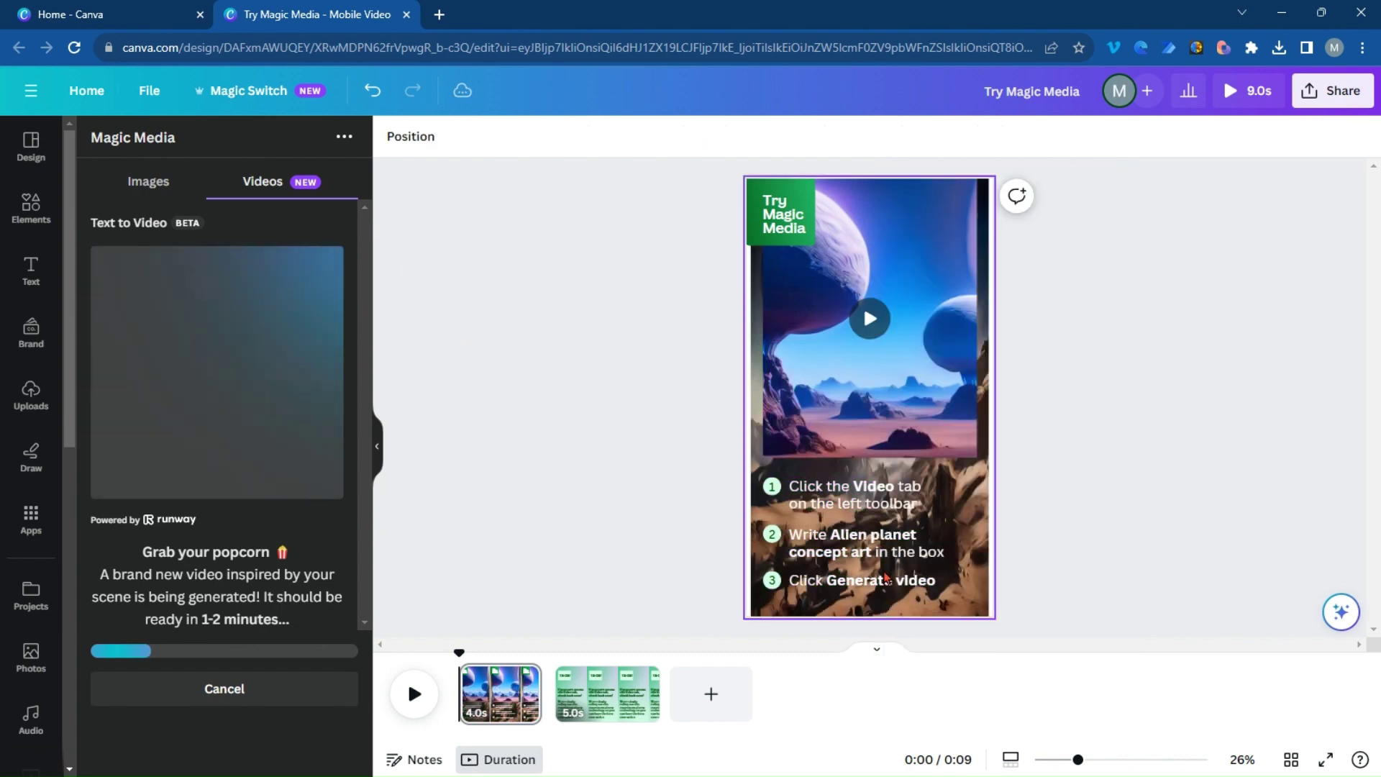
key(ctrl+z)
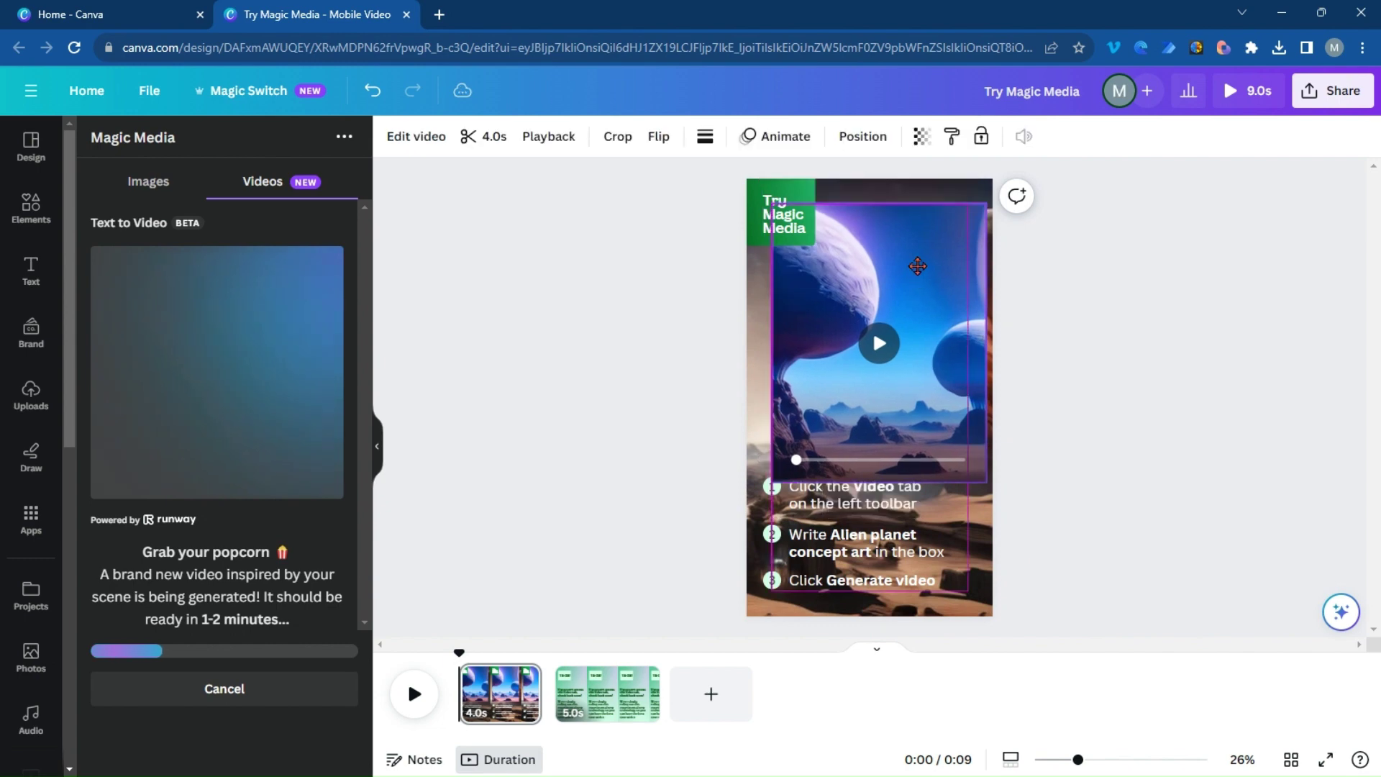
click(858, 191)
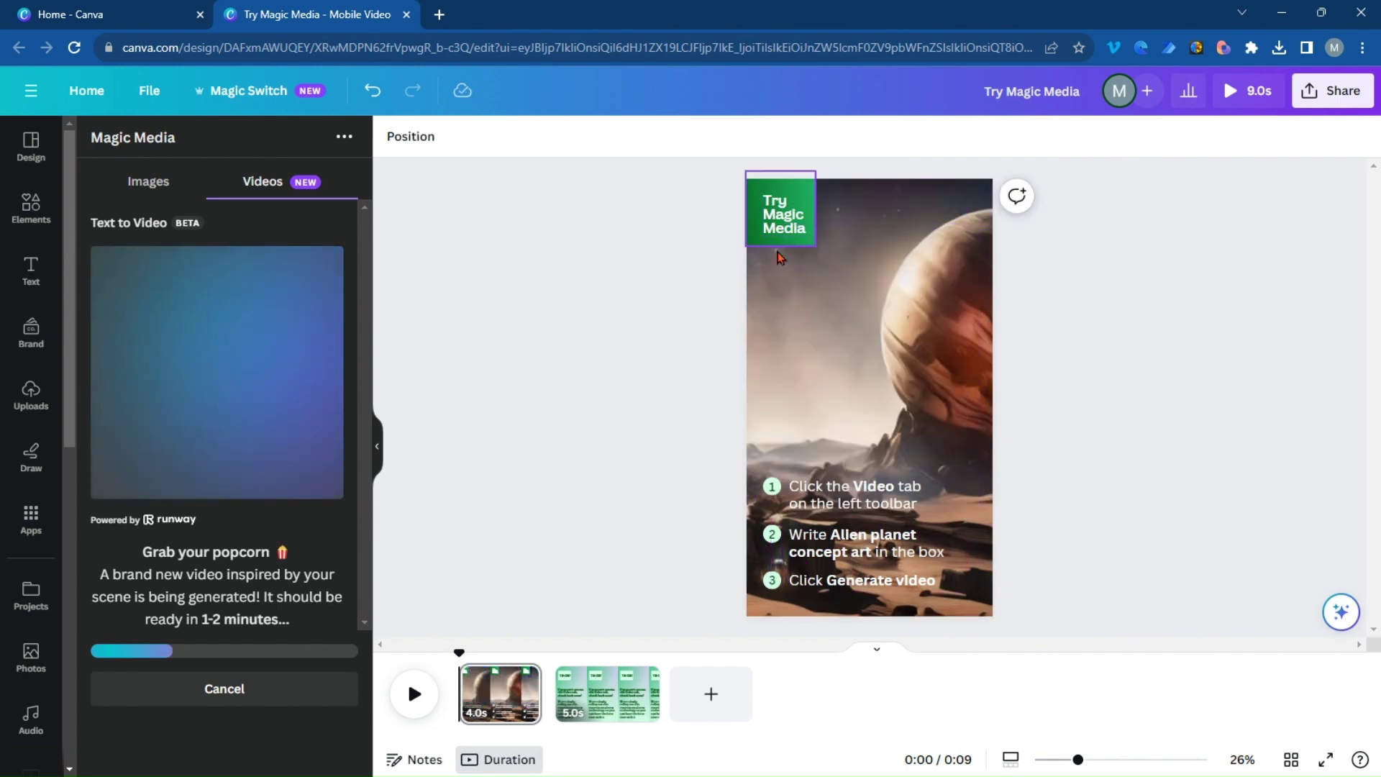
click(896, 383)
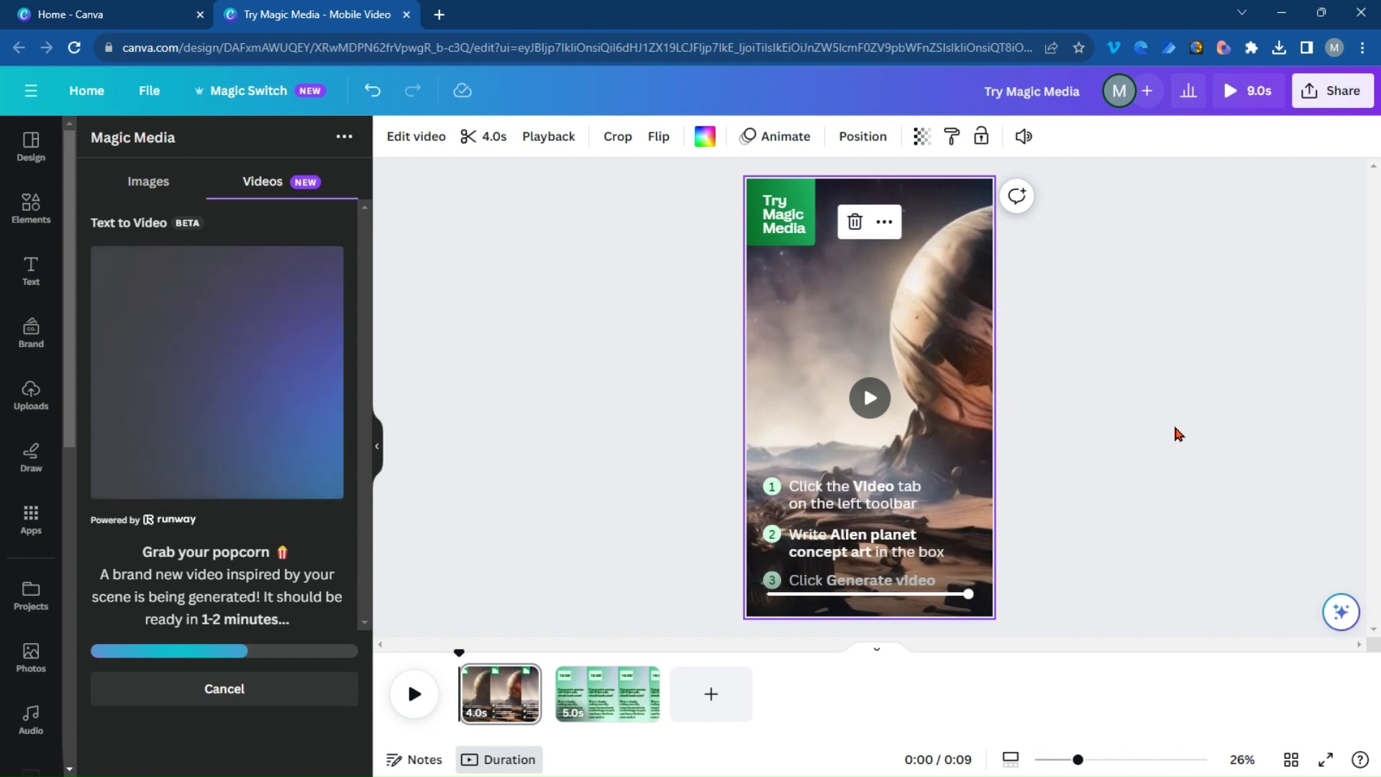
Delete the second page with the "Ta-da!" message from the timeline.
click(629, 695)
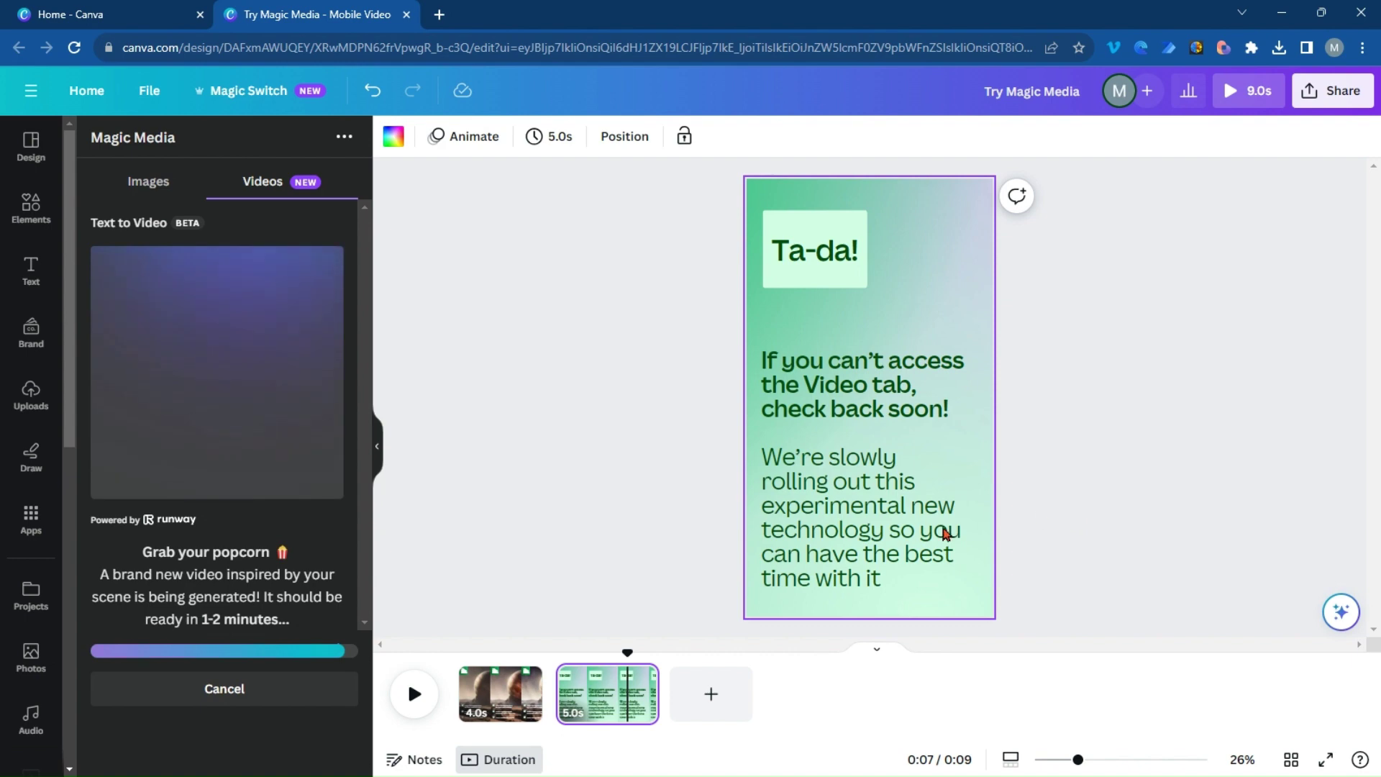
click(614, 712)
key(Delete)
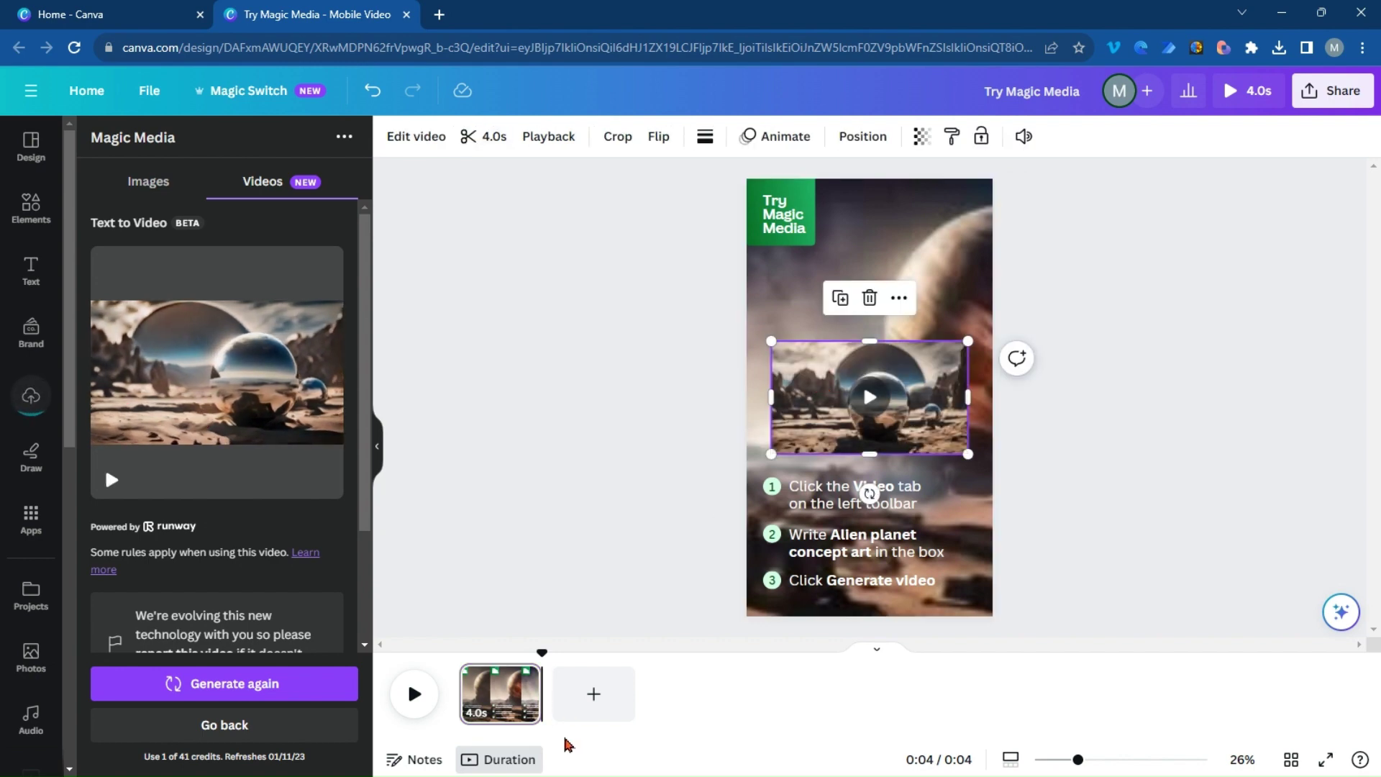
Move the newly generated sphere video onto a new second page and set it as that page's background.
click(570, 712)
key(ctrl+v)
right_click(868, 603)
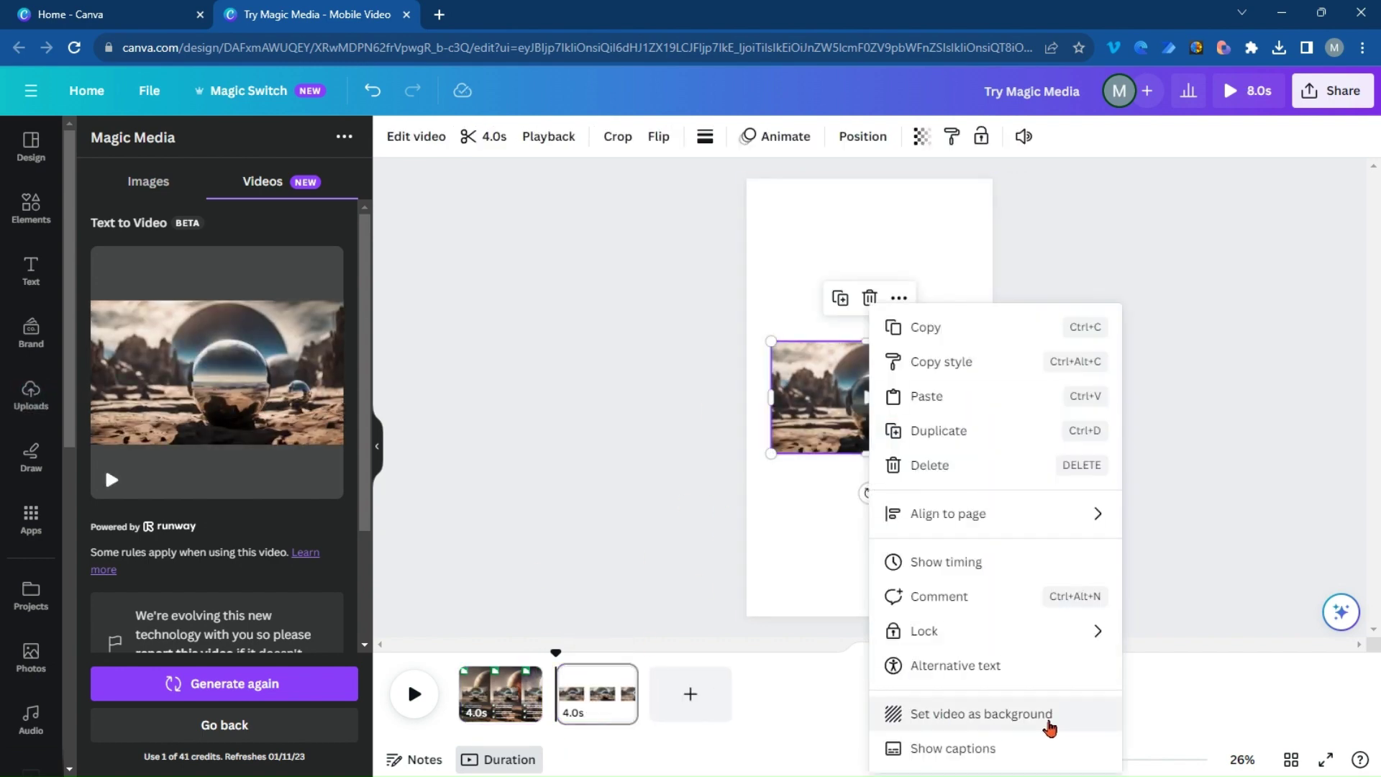
click(1048, 727)
scroll(848, 401, up, 5)
key(Delete)
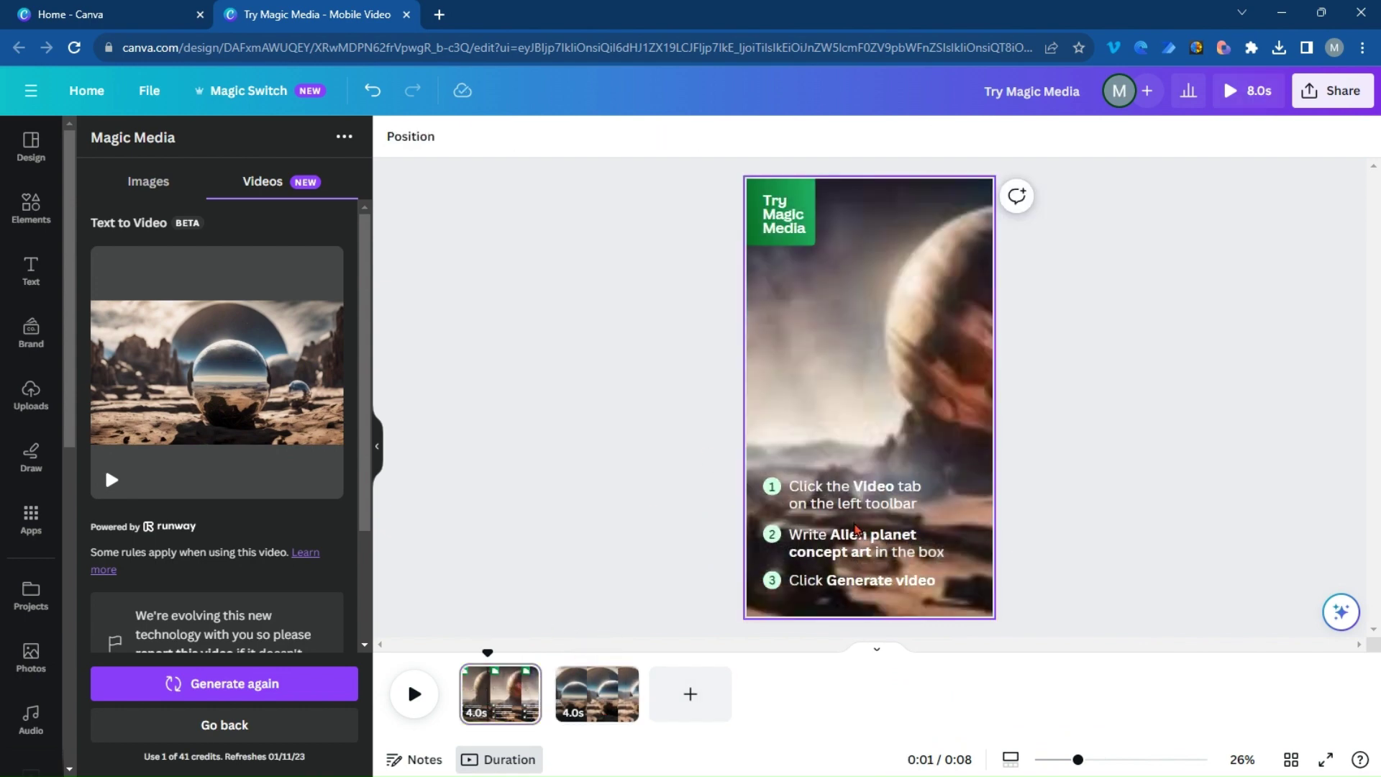
click(832, 407)
key(Delete)
click(372, 90)
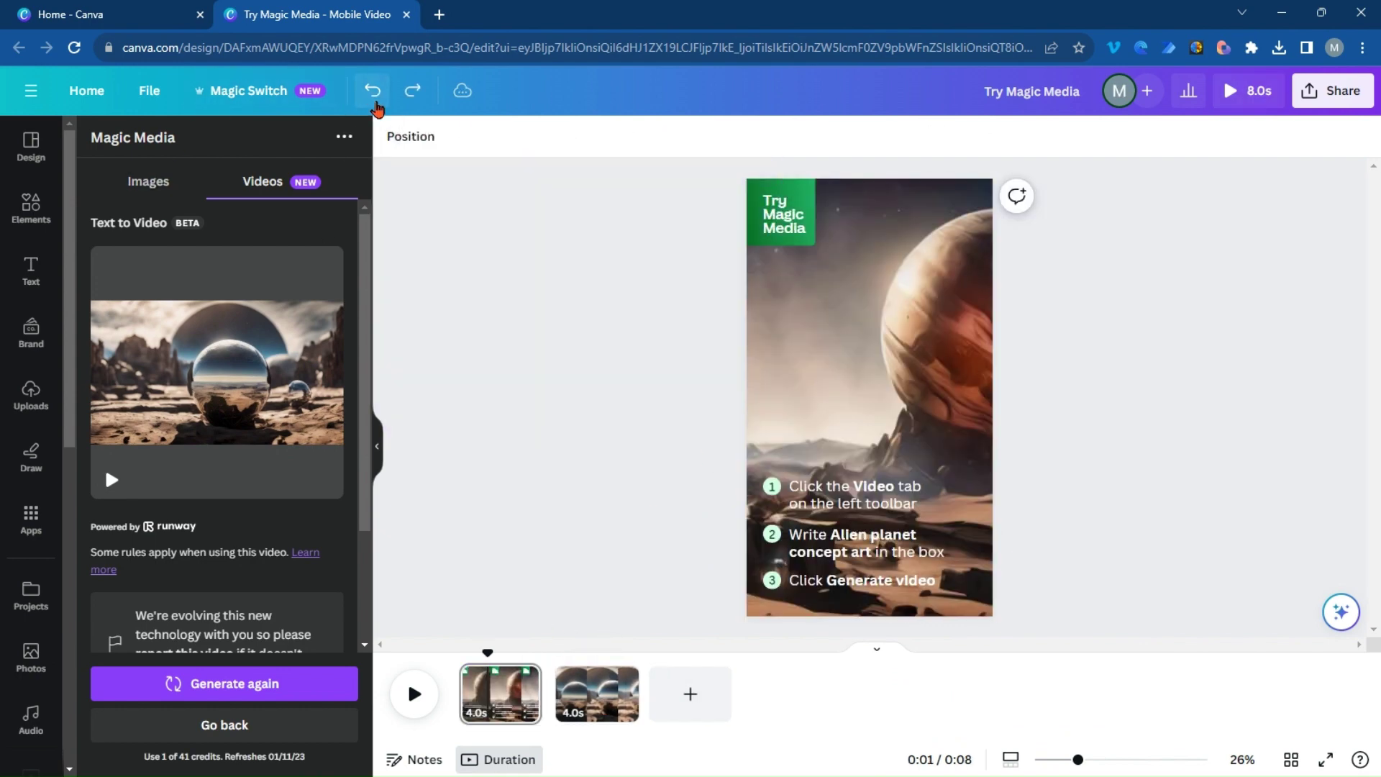
Delete the "Try Magic Media" title and the green image with its frame behind it from the first page.
click(791, 280)
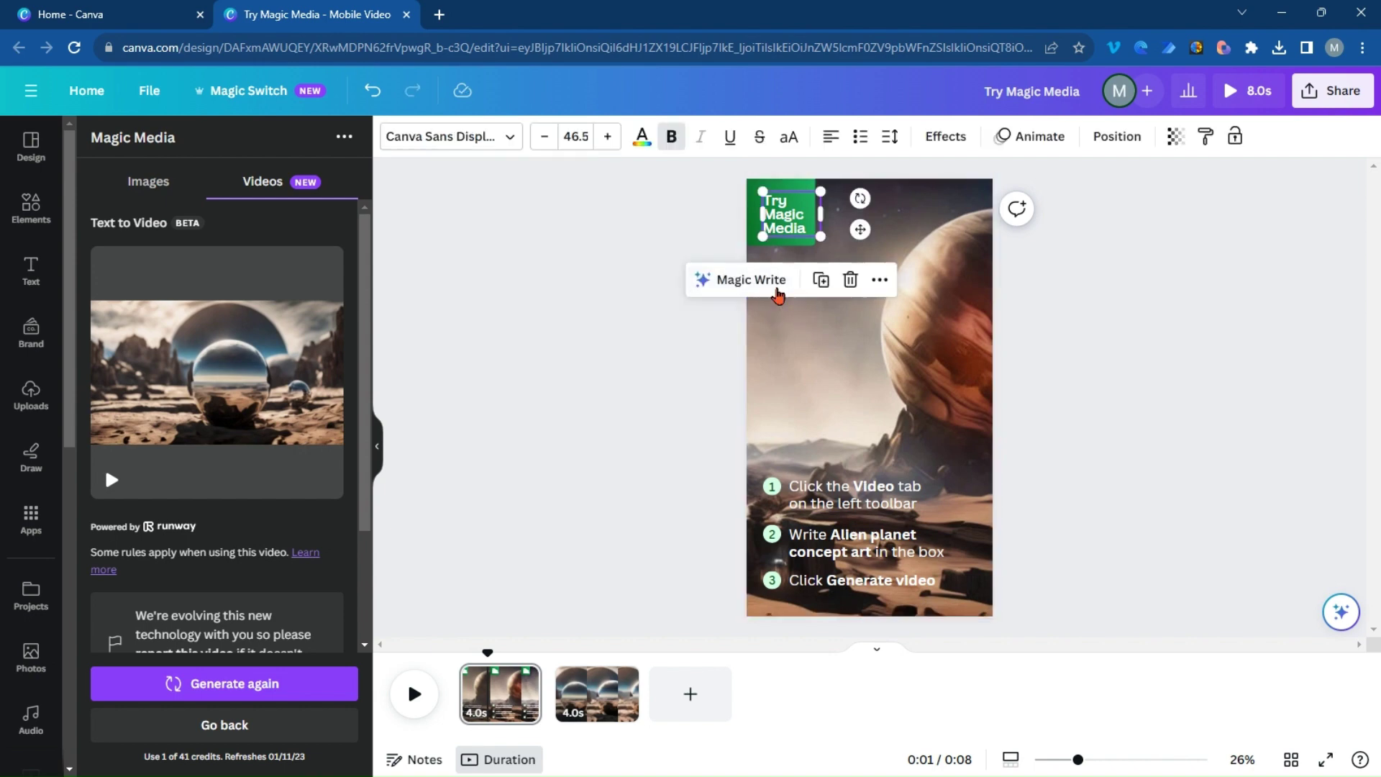
key(Delete)
click(780, 216)
click(782, 289)
click(780, 288)
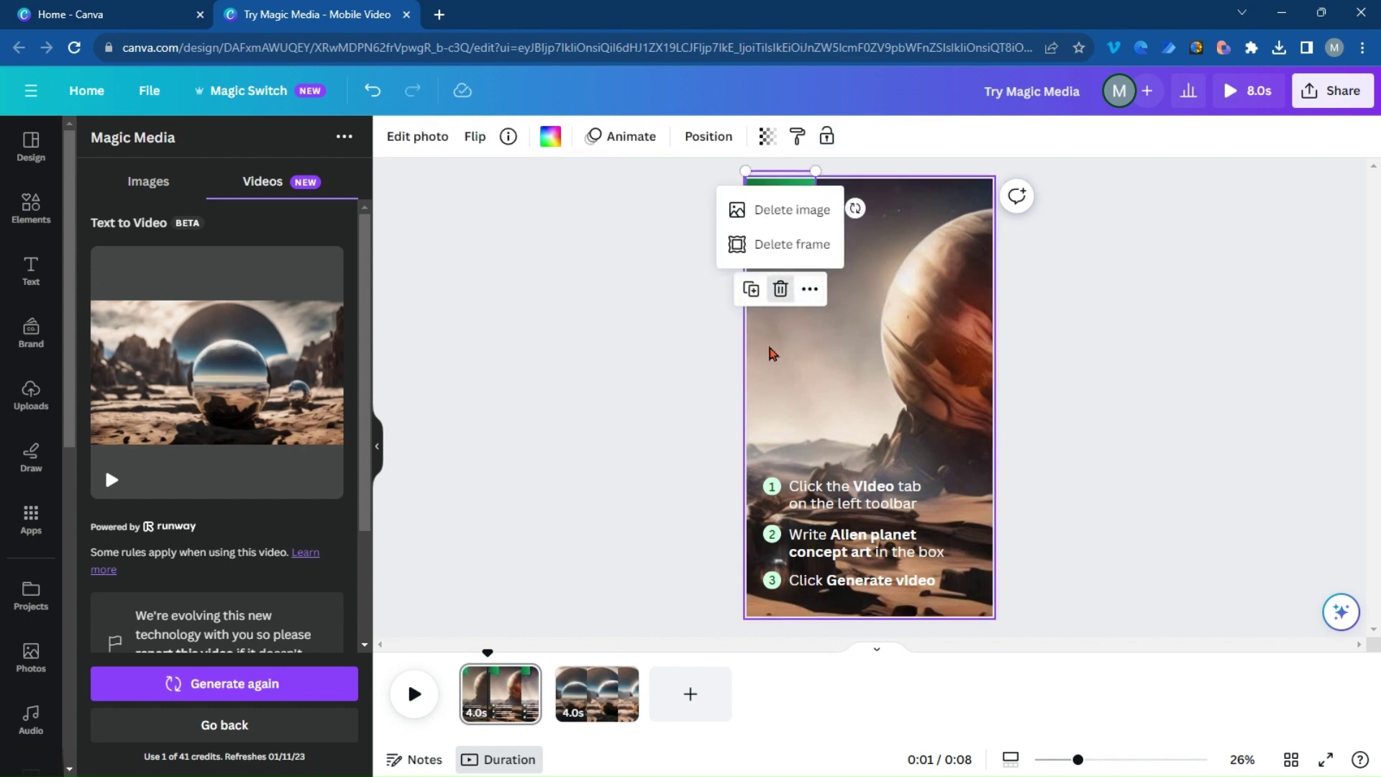
click(775, 210)
click(781, 288)
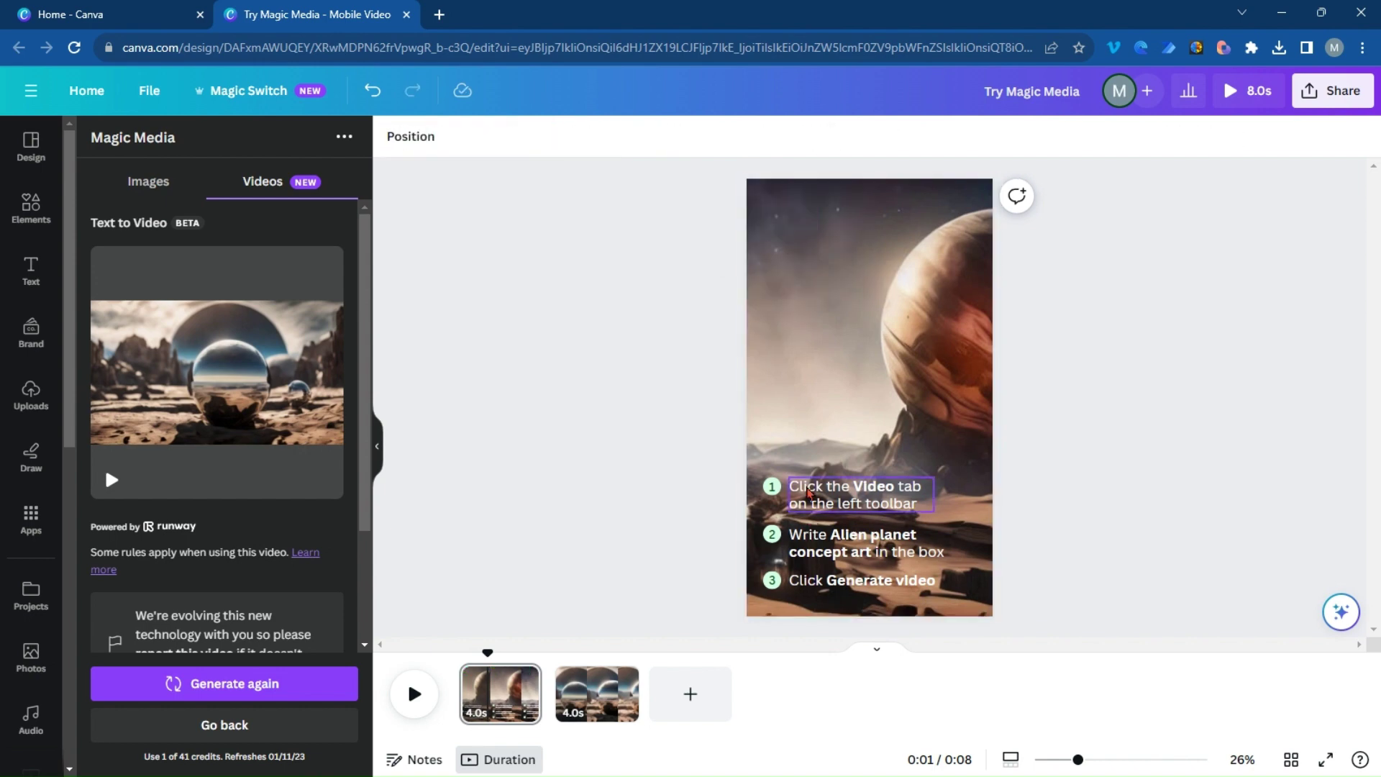
Unlock and delete the three instruction text lines on the first page.
click(859, 460)
click(856, 490)
click(915, 435)
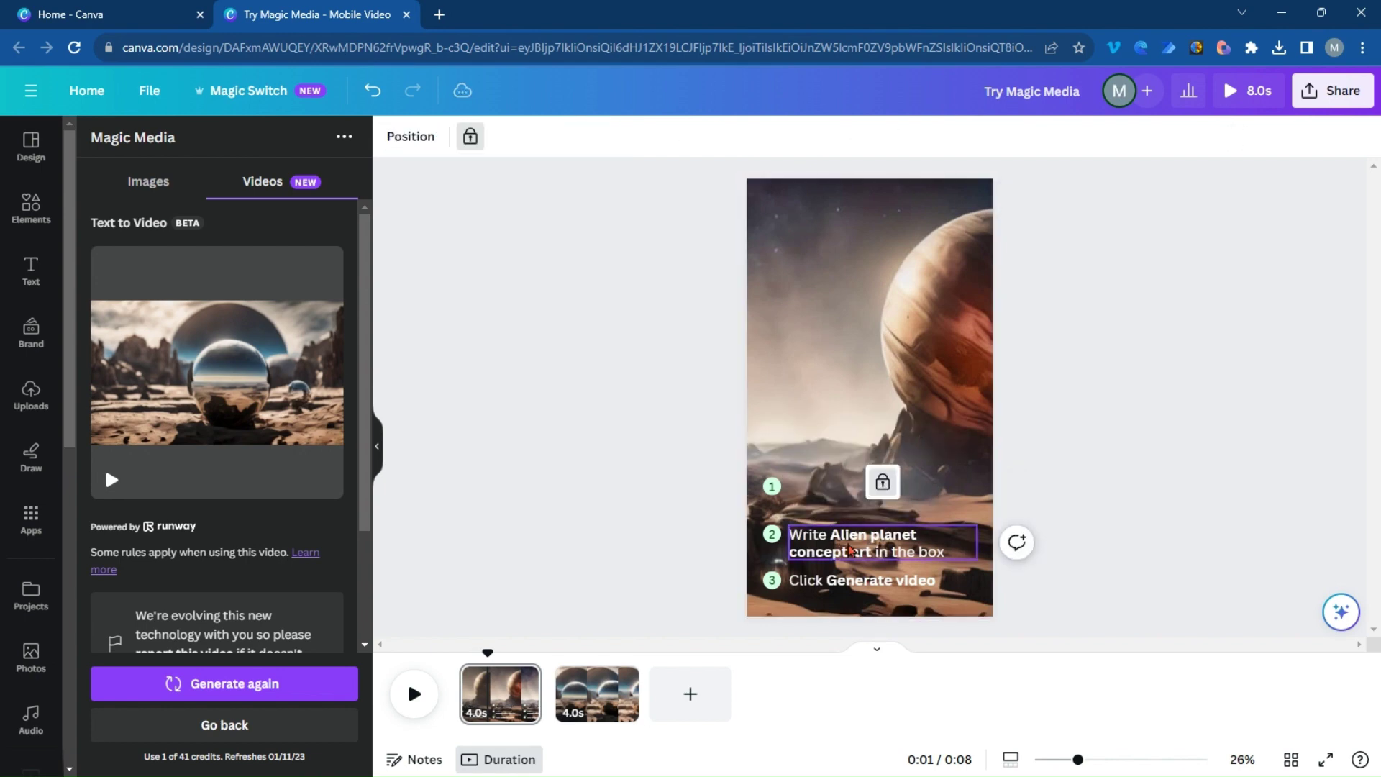
click(856, 545)
click(937, 484)
click(893, 584)
click(946, 523)
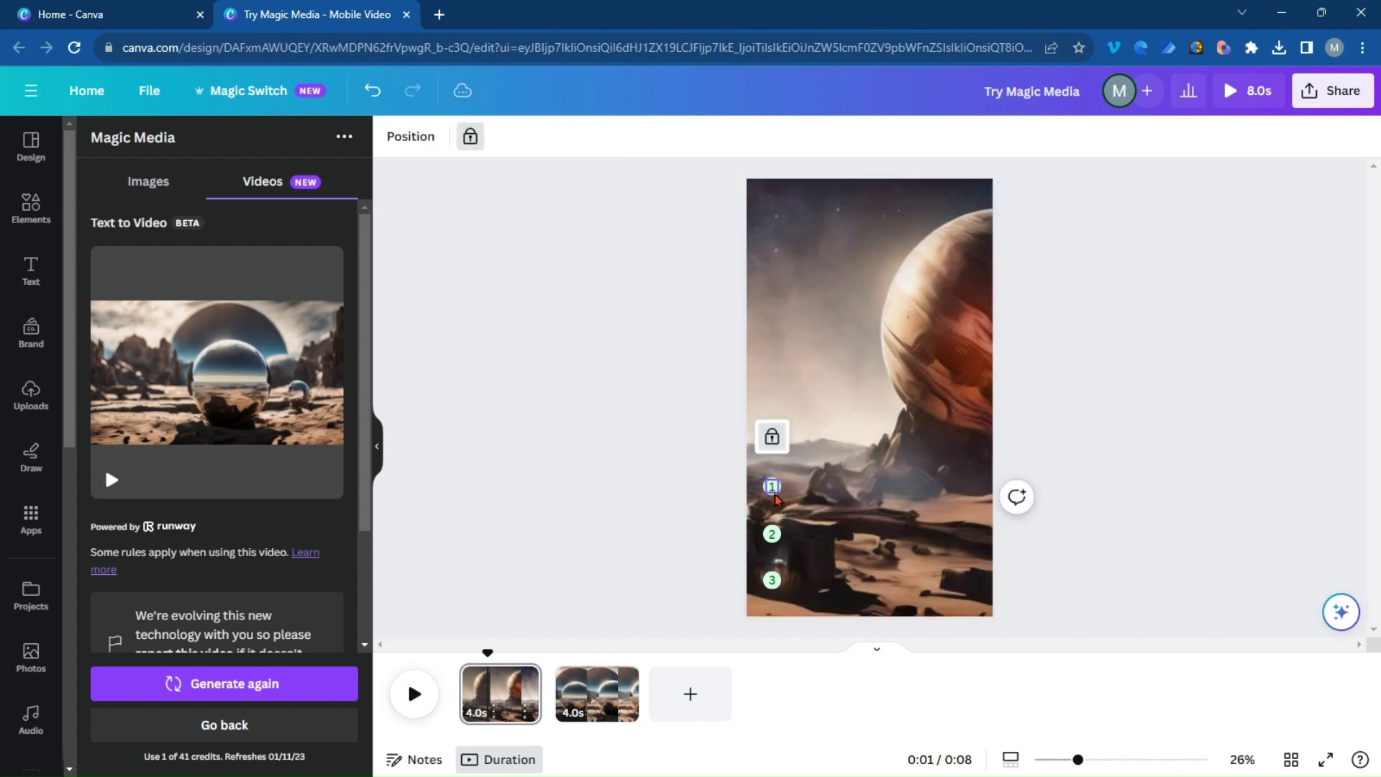
Unlock and delete the numbers 1 and 2 together with their round green badges on the first page.
click(772, 486)
click(827, 435)
click(772, 486)
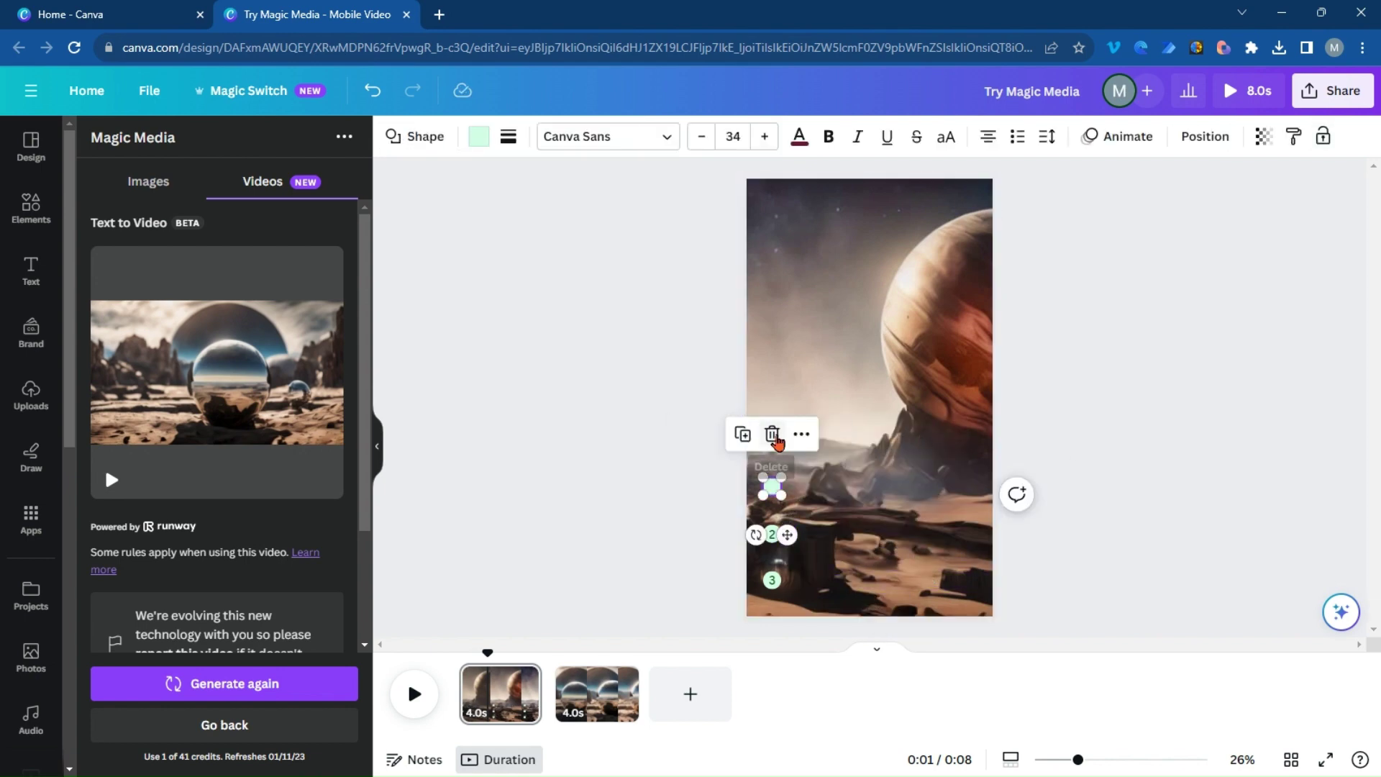
click(774, 432)
click(772, 534)
click(831, 484)
click(772, 534)
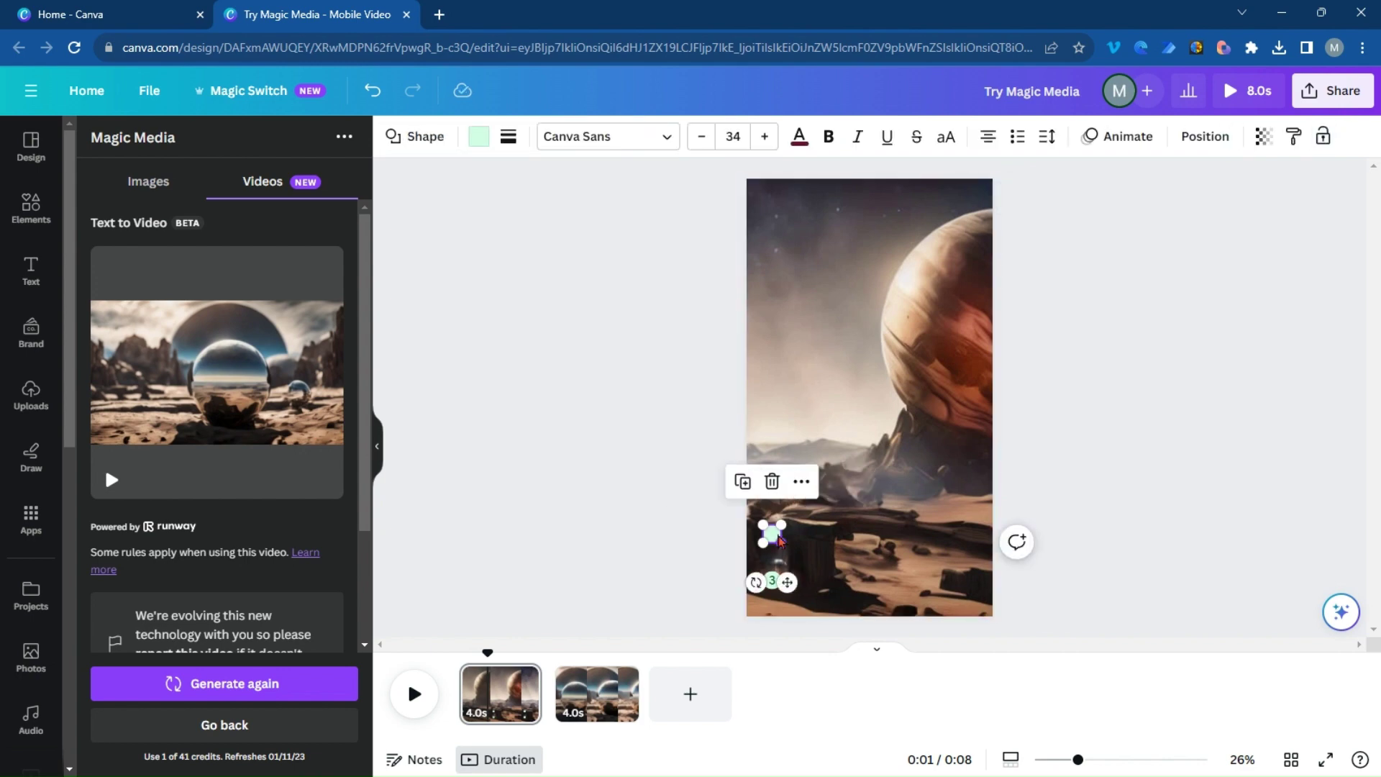
click(772, 484)
Delete the number 3 and its round green badge from the first page.
click(771, 572)
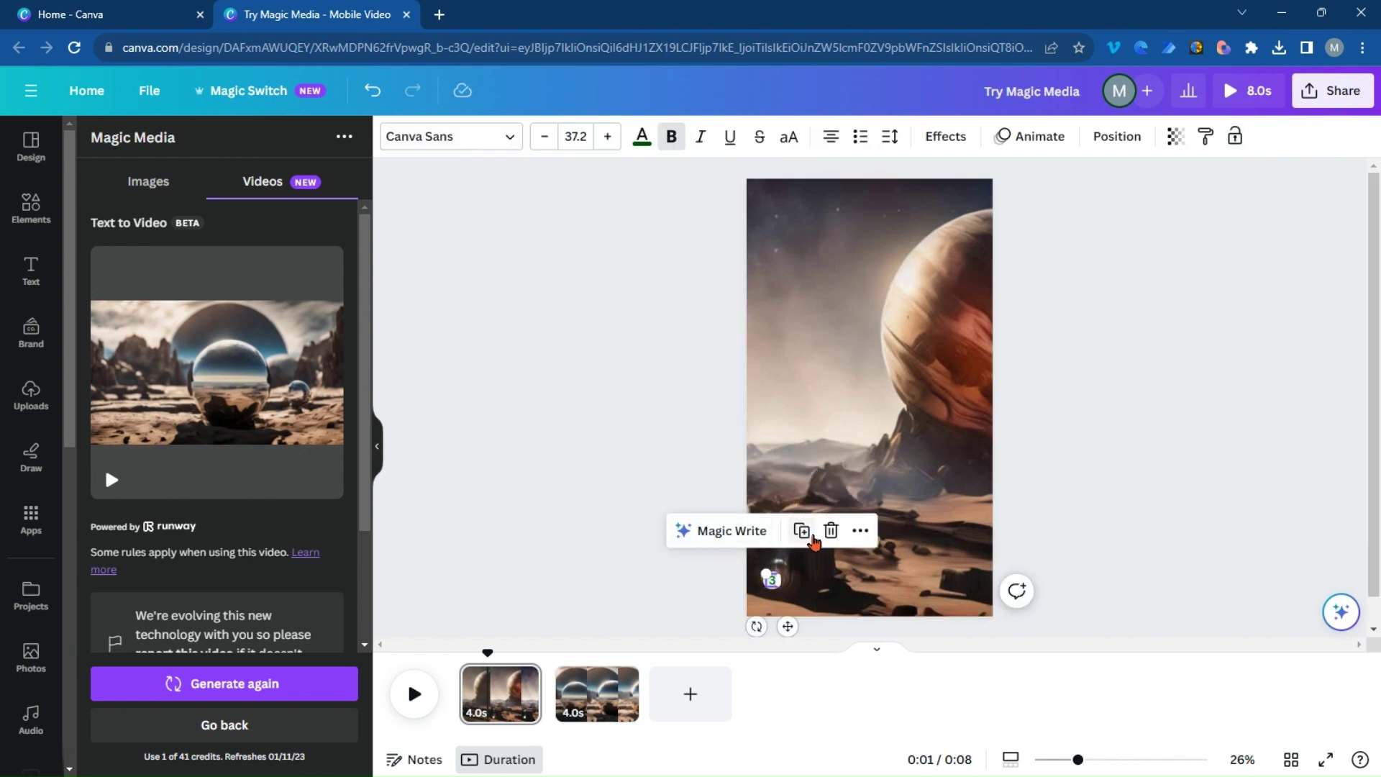
click(831, 530)
click(771, 581)
click(769, 576)
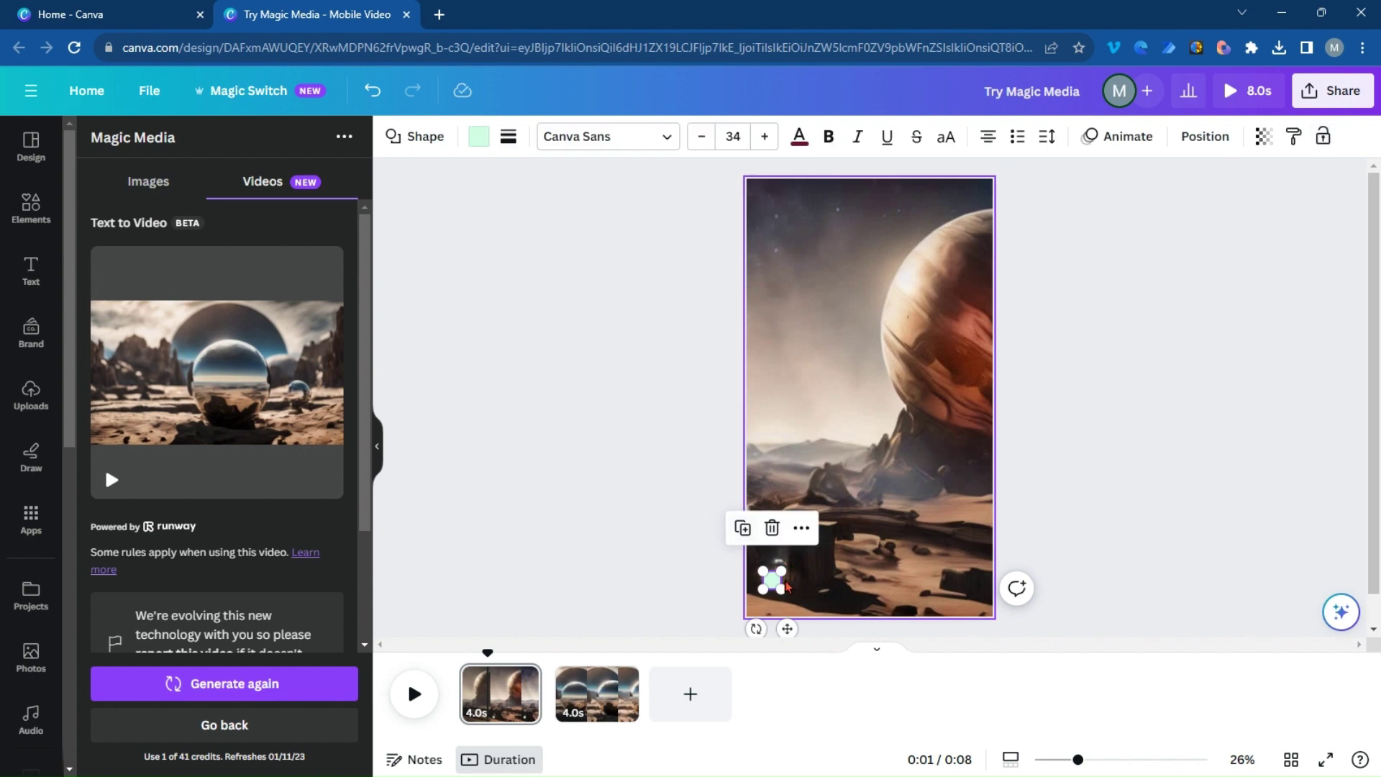
click(770, 528)
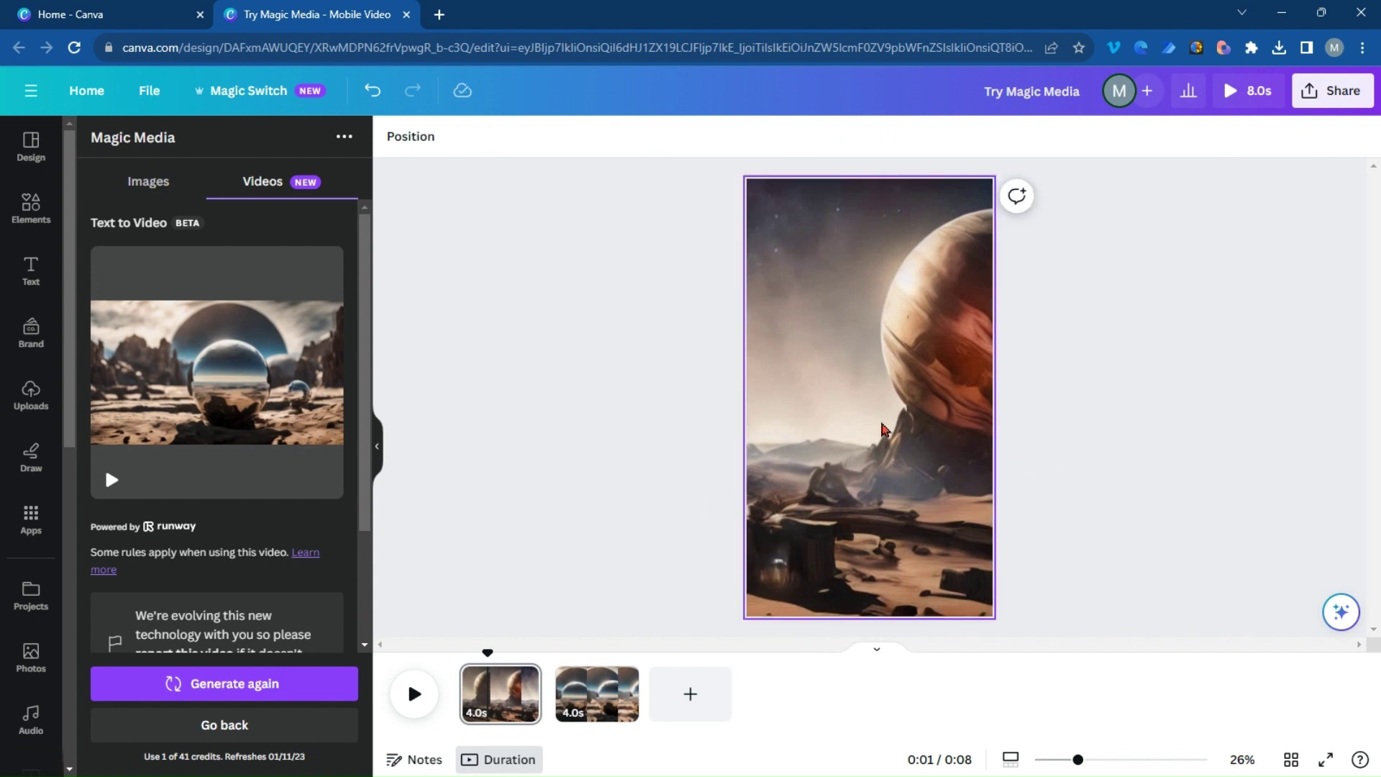
Show the uploaded videos and look through the available clips.
click(33, 396)
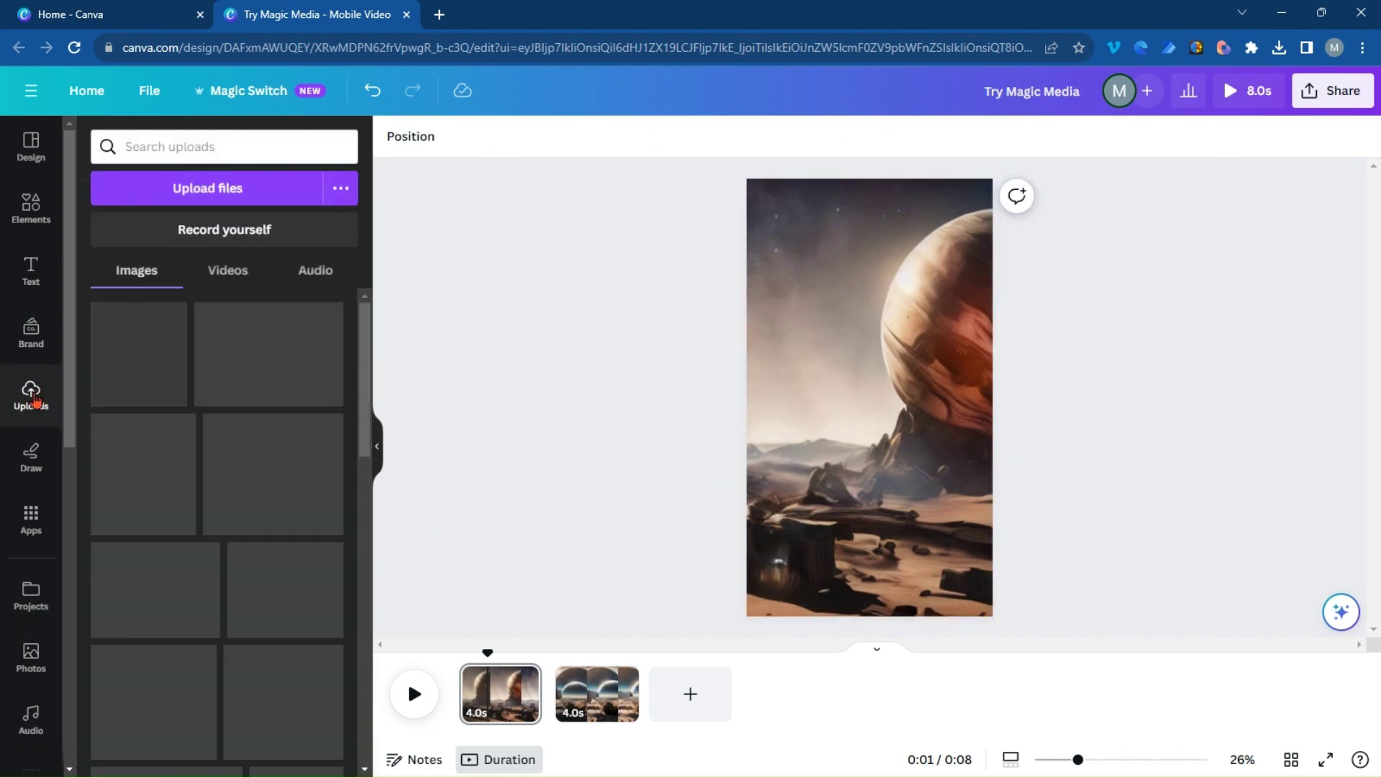
click(245, 278)
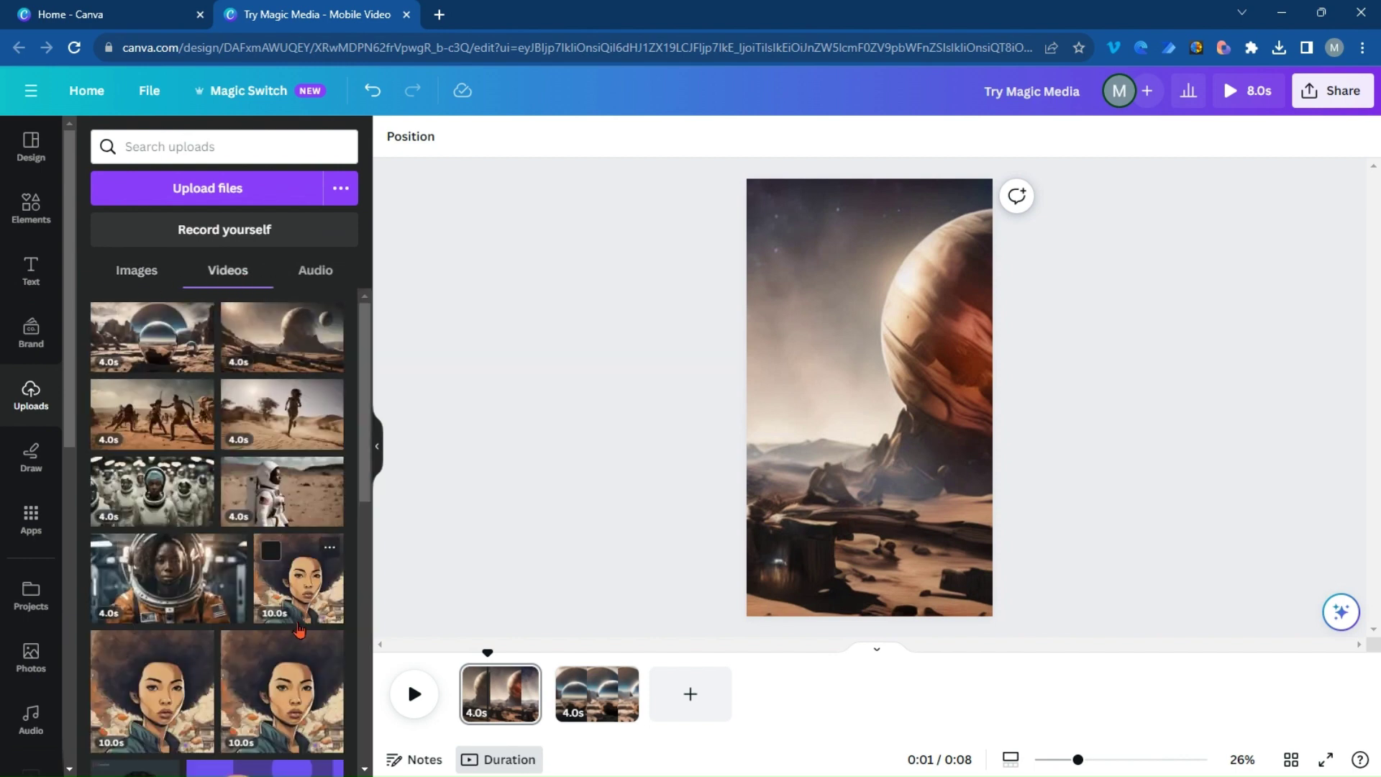
scroll(144, 489, down, 1)
scroll(138, 504, up, 1)
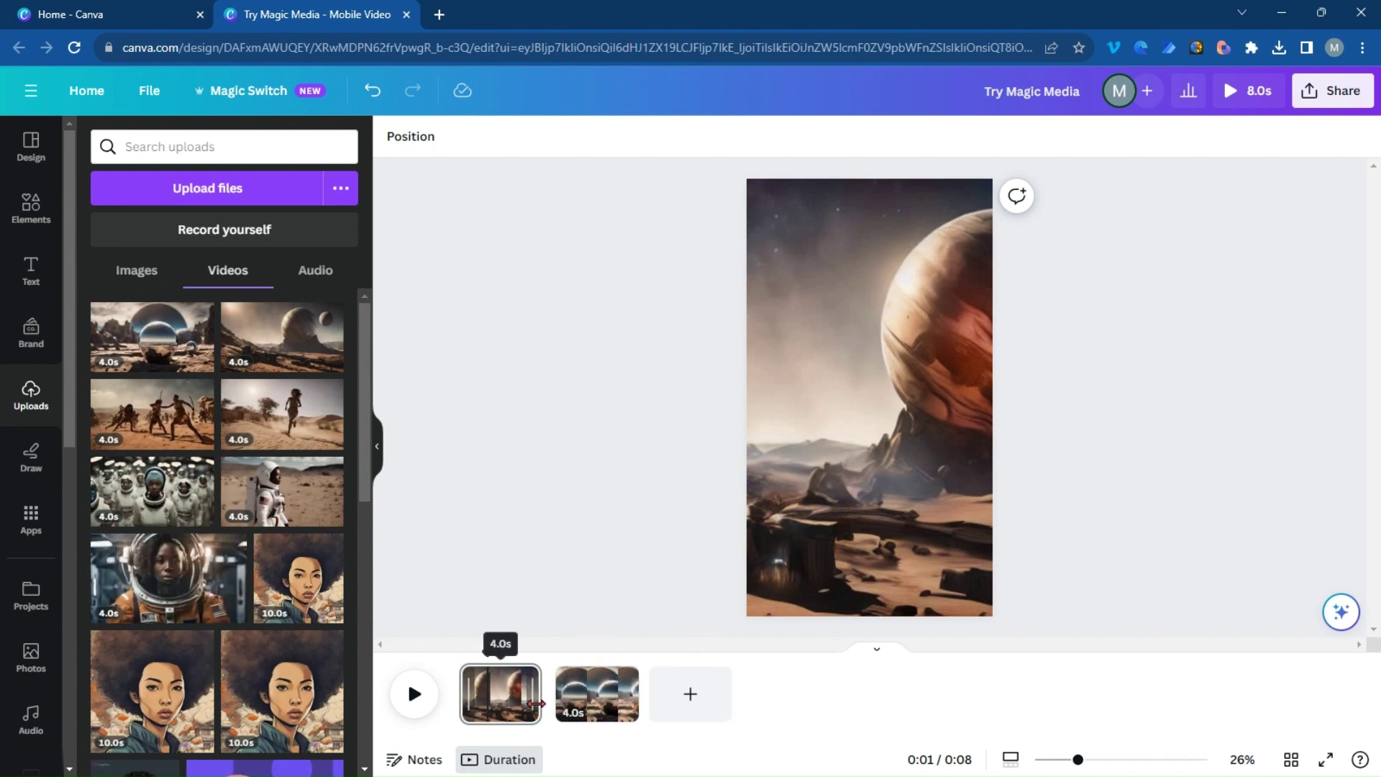
Resize this design to the Presentation (16:9) format, 1920 × 1080 px, with Magic Switch.
click(236, 96)
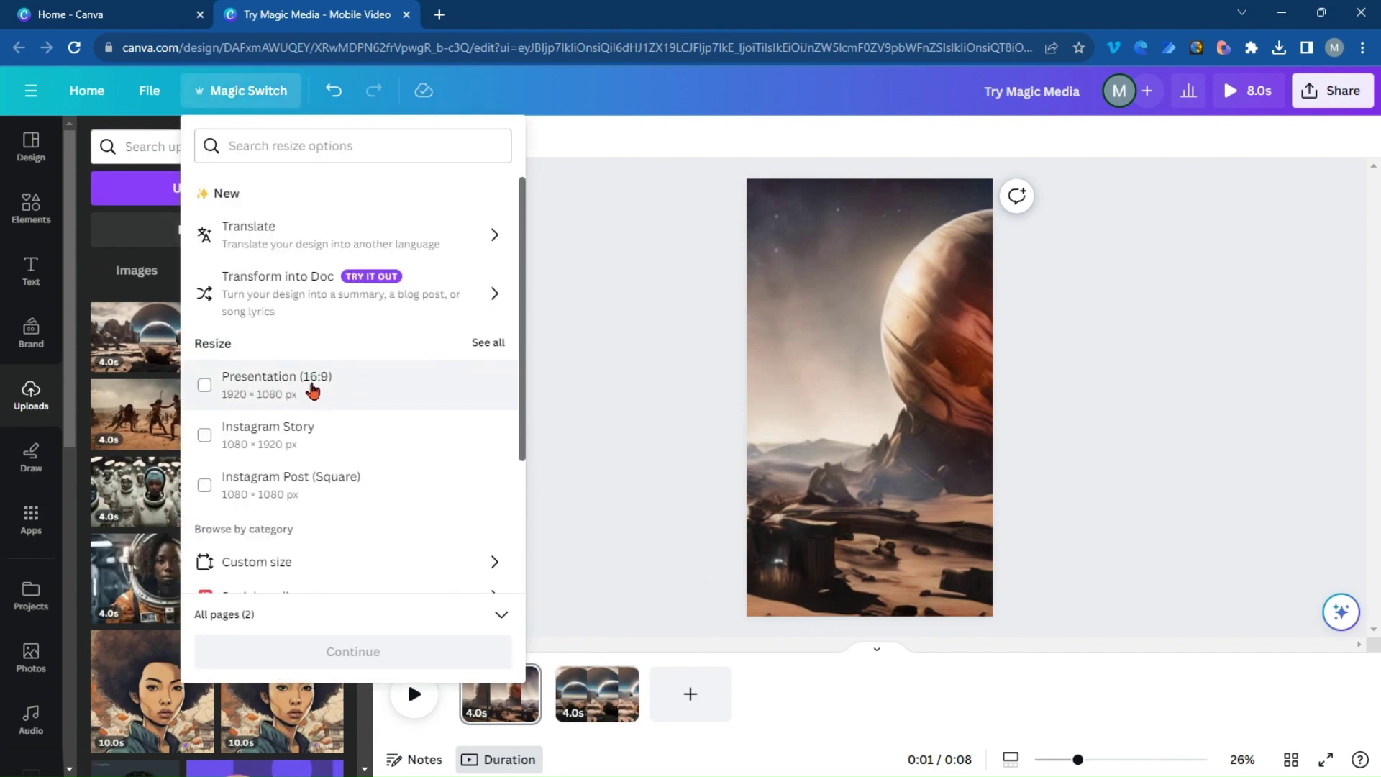
click(319, 392)
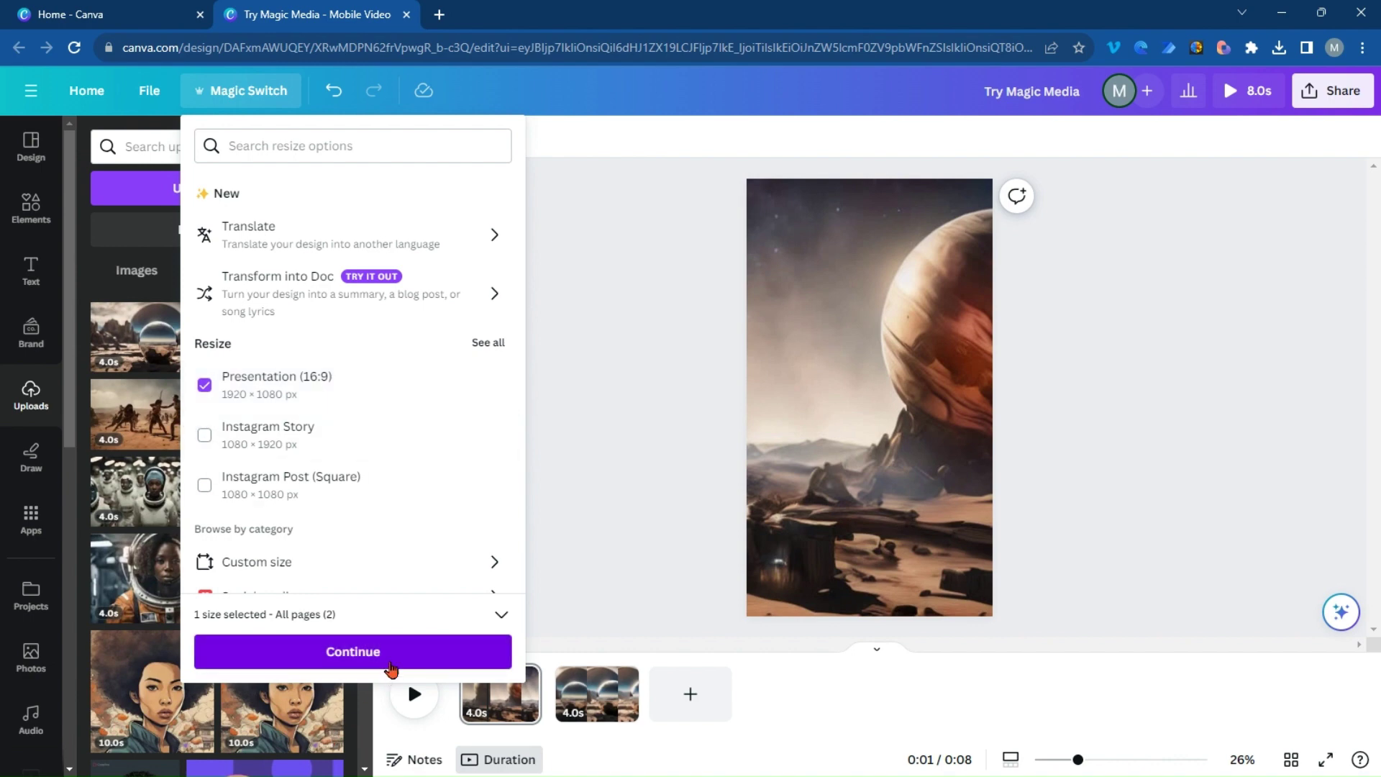
click(281, 654)
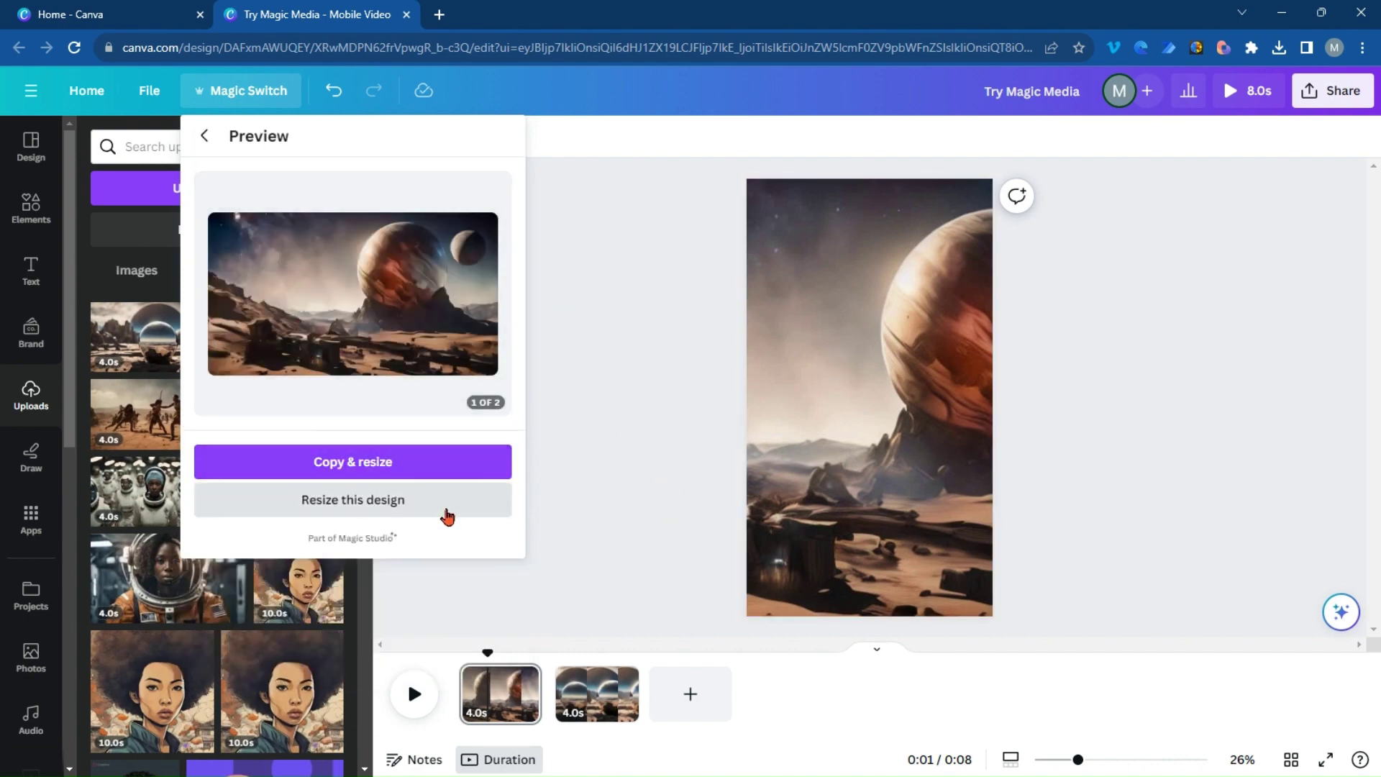
click(388, 511)
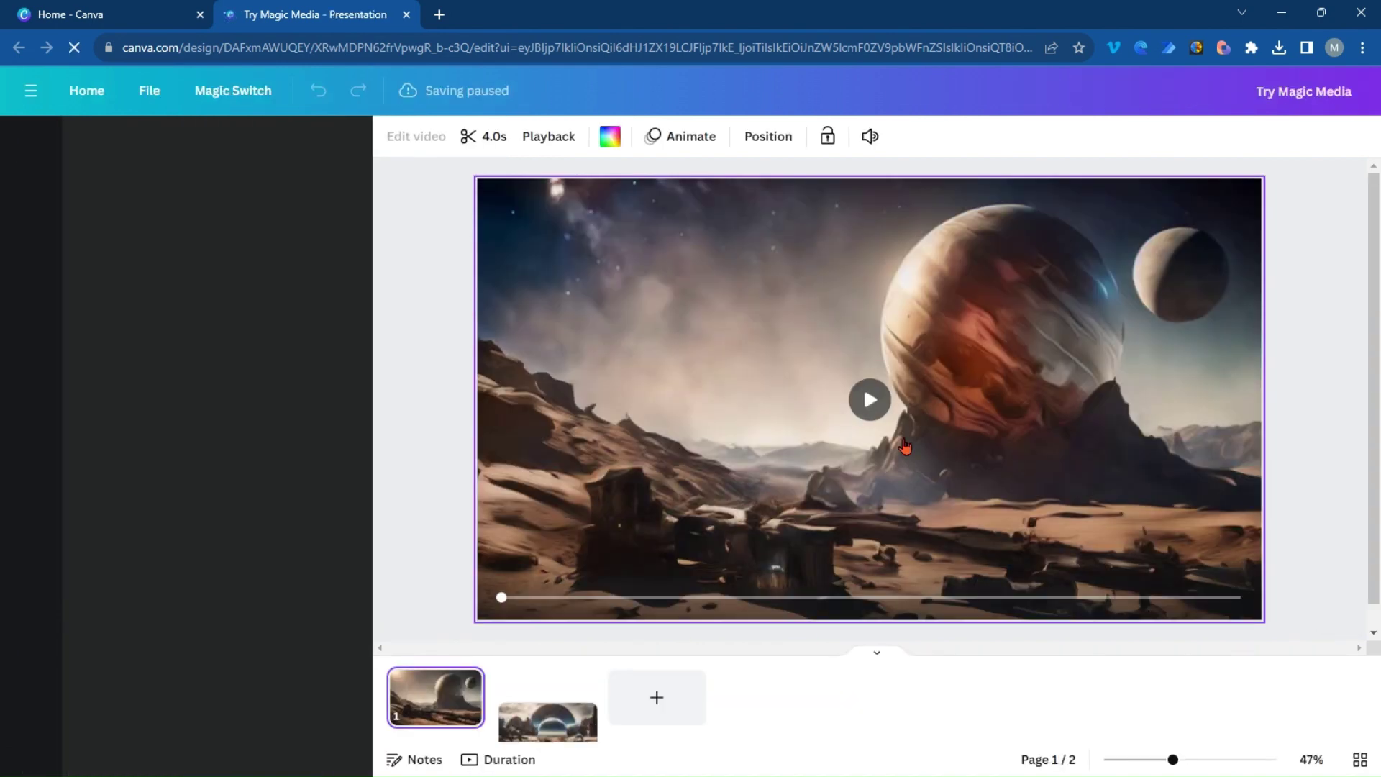
click(580, 716)
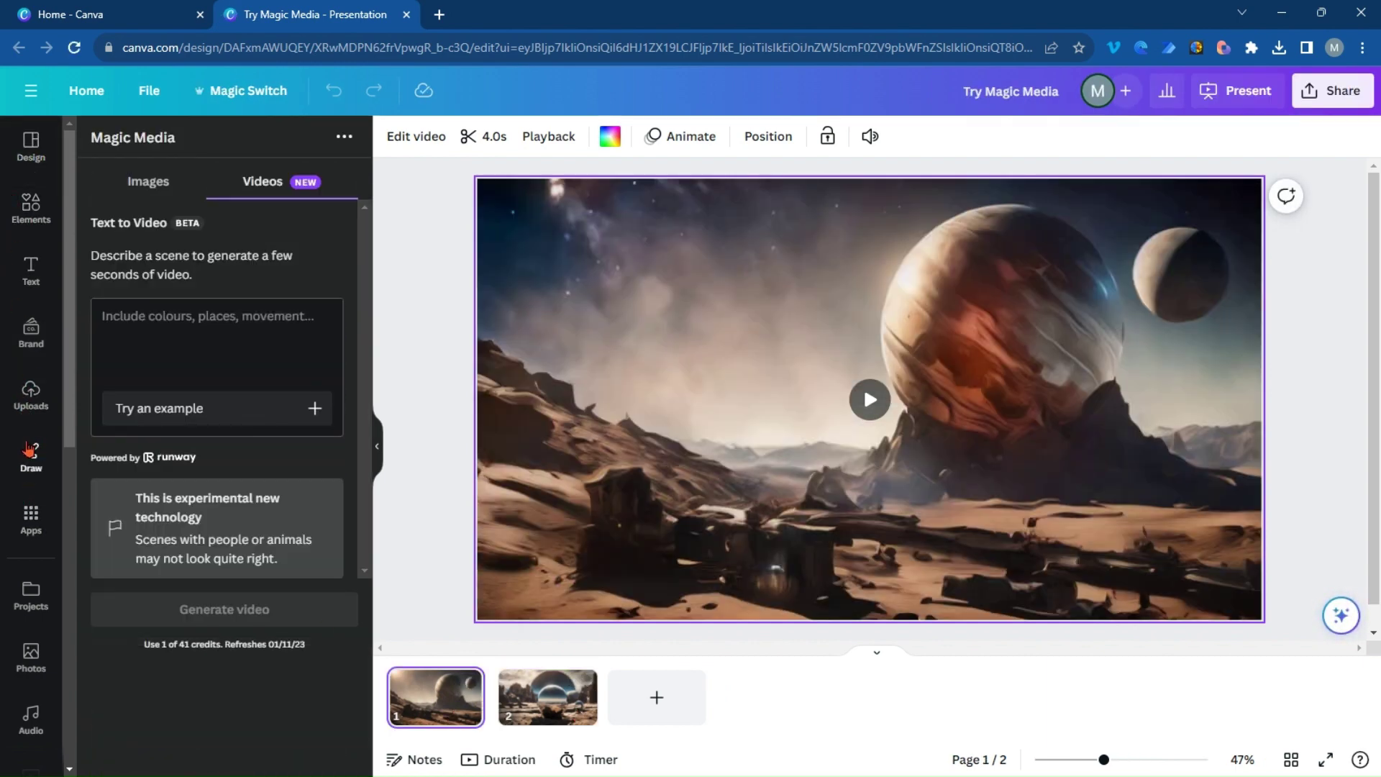
Add a page with the uploaded orange-suited astronaut video as its background and move it to second place.
click(20, 403)
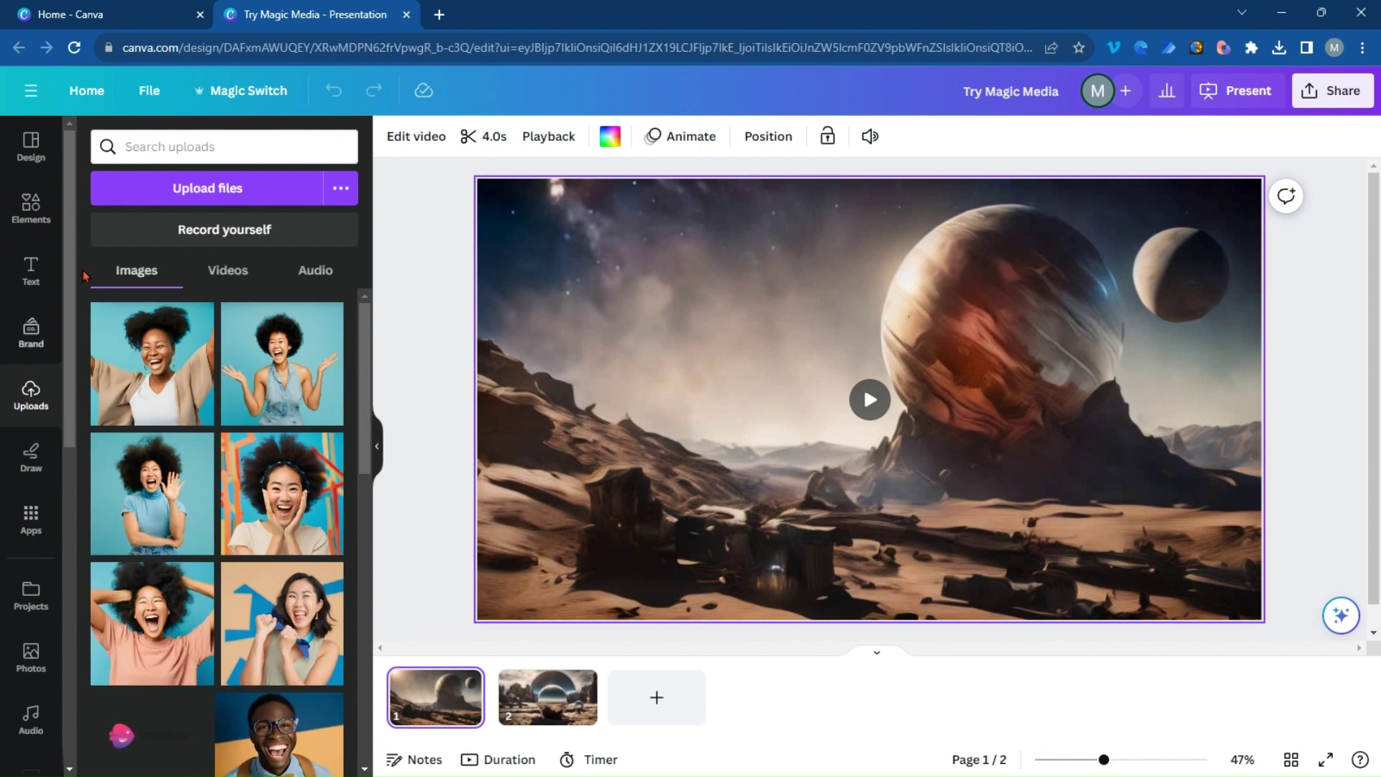
click(232, 271)
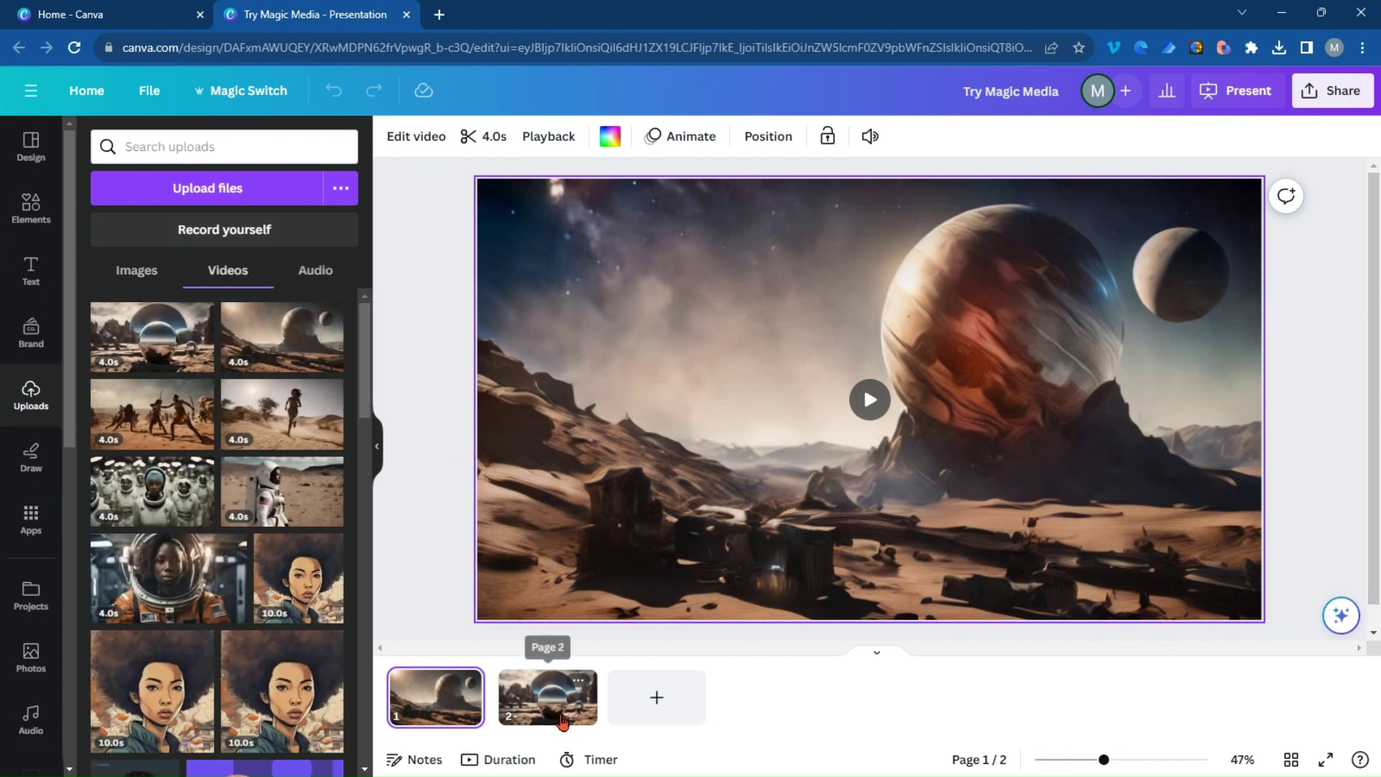
click(657, 697)
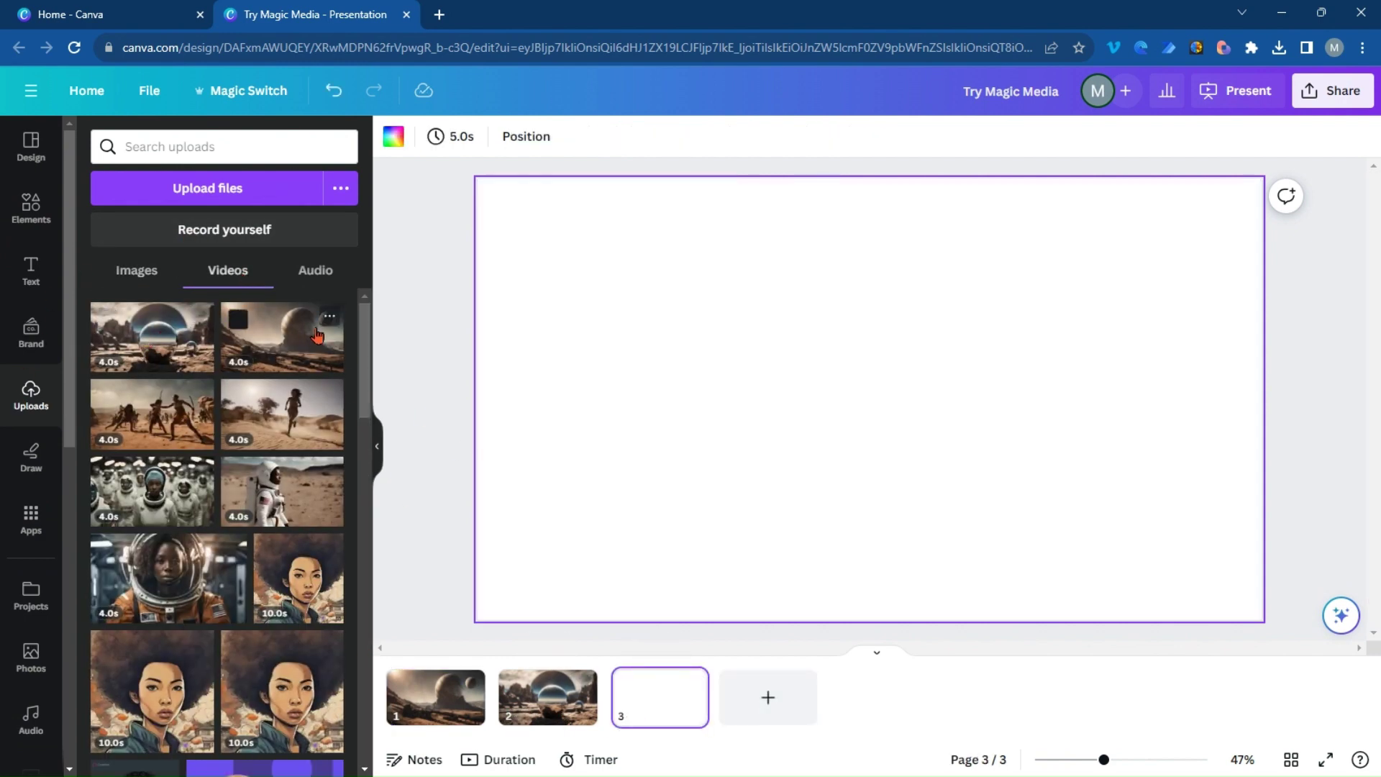
click(166, 578)
right_click(905, 472)
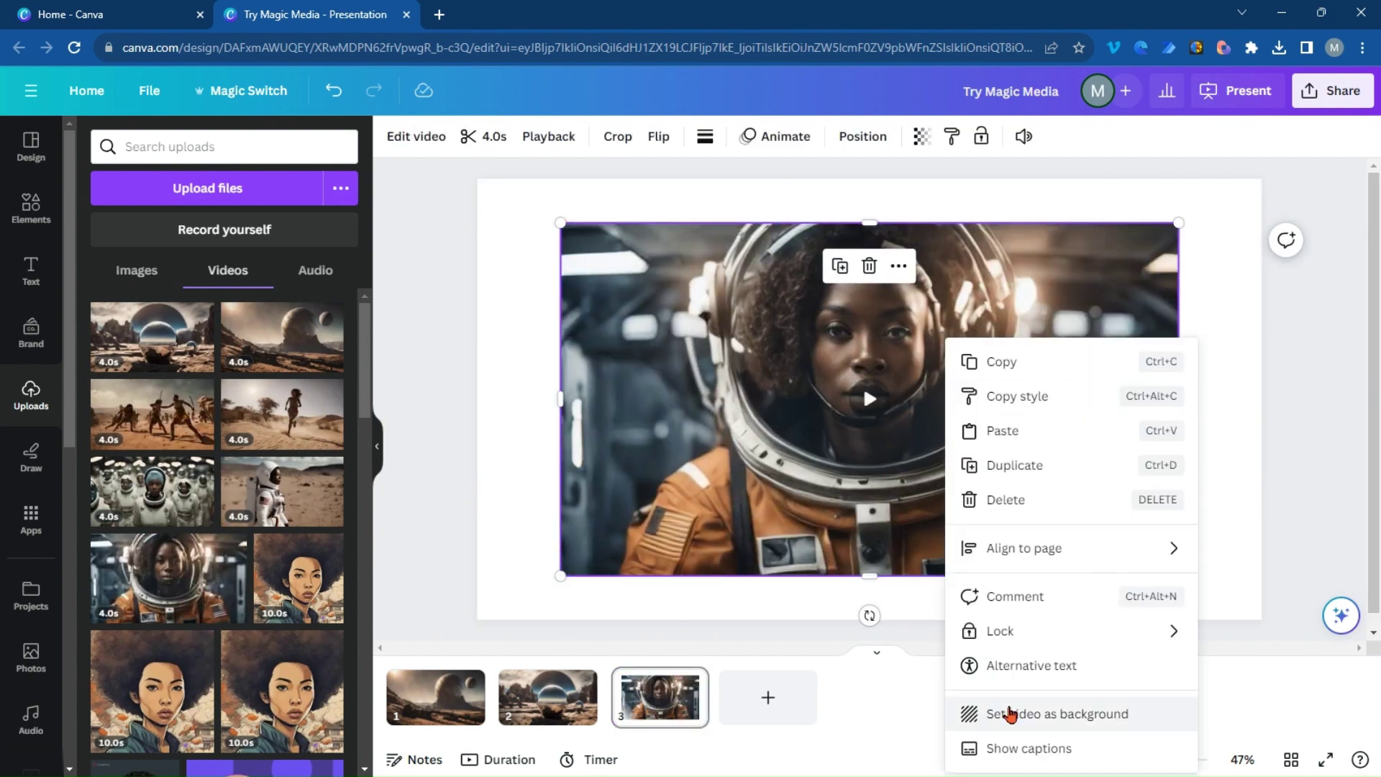
click(1007, 714)
drag(640, 693, 550, 696)
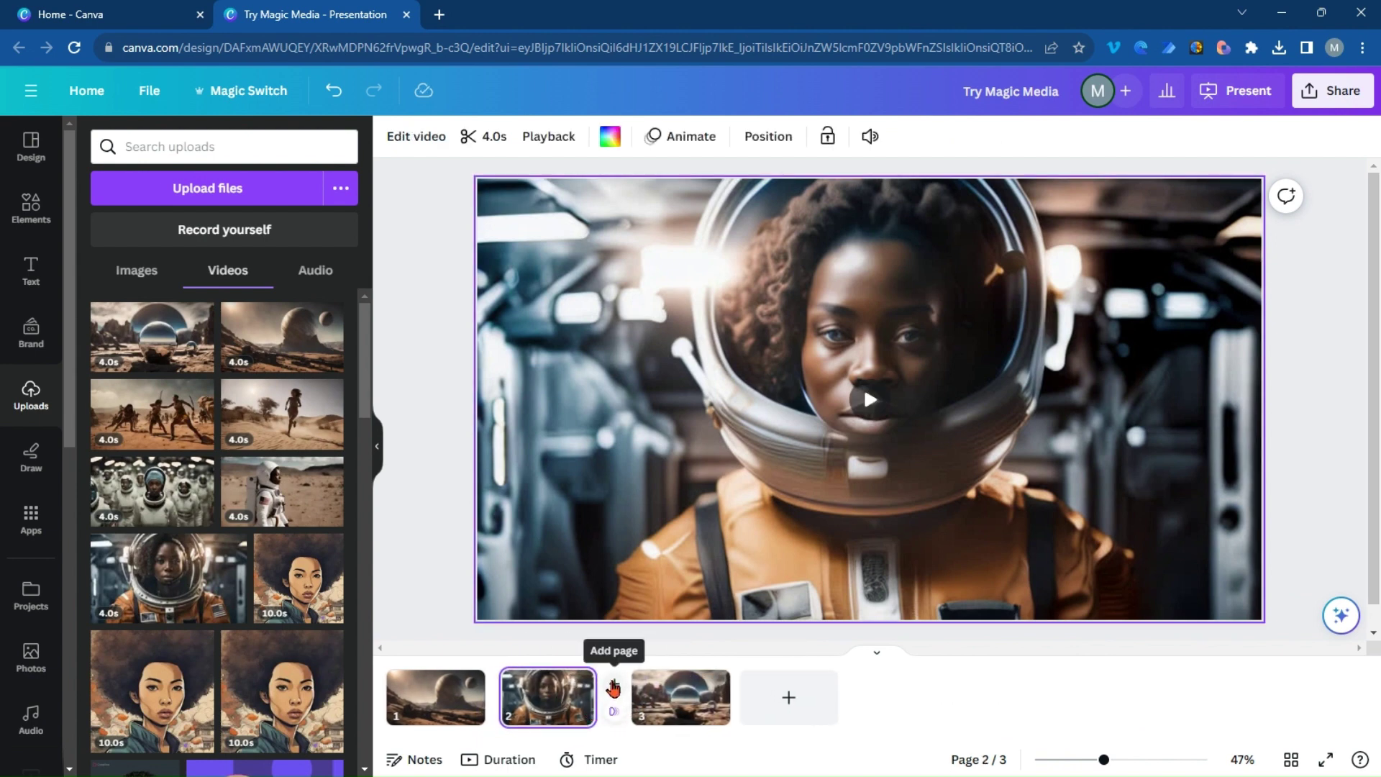
Insert two blank pages after page 2 and set the white-suited astronaut desert video as page 3's background.
click(613, 687)
click(615, 689)
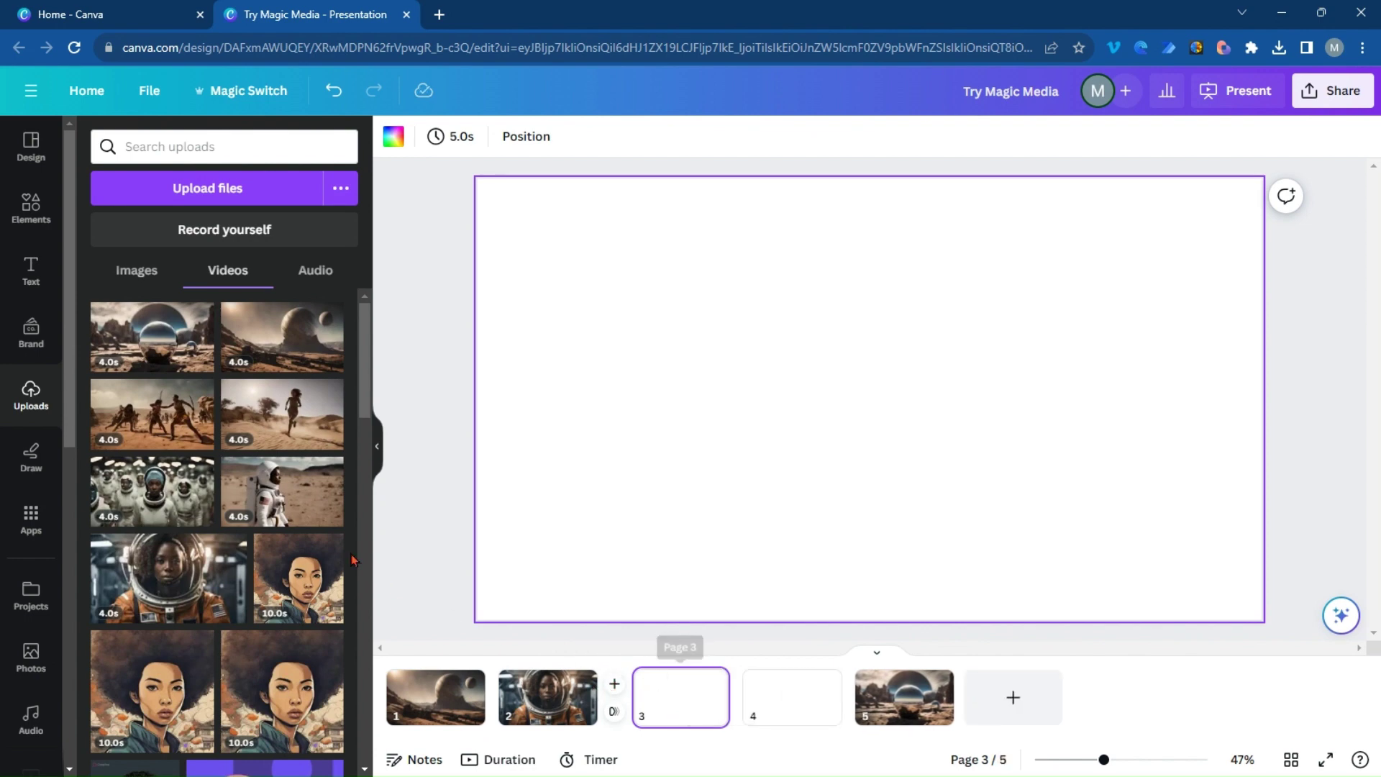
click(281, 491)
click(890, 423)
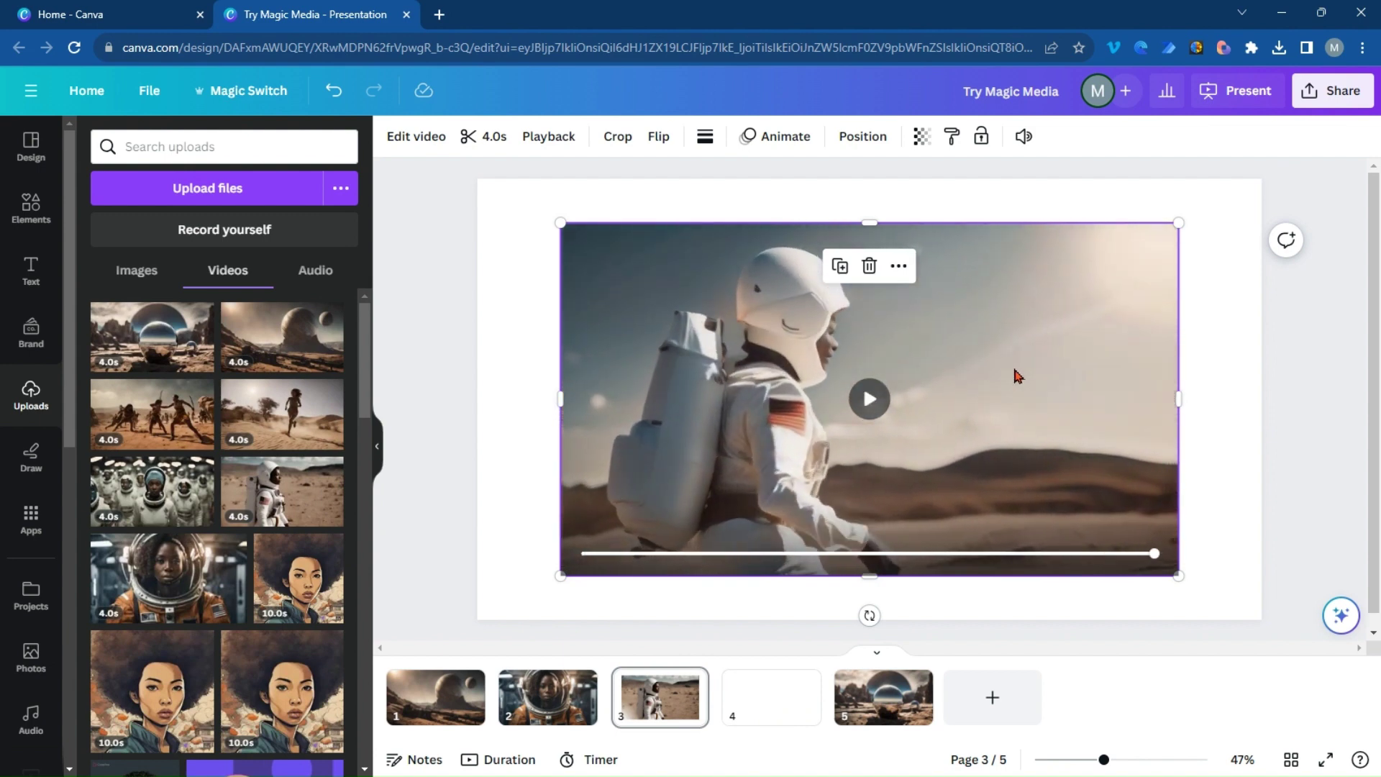
right_click(1084, 339)
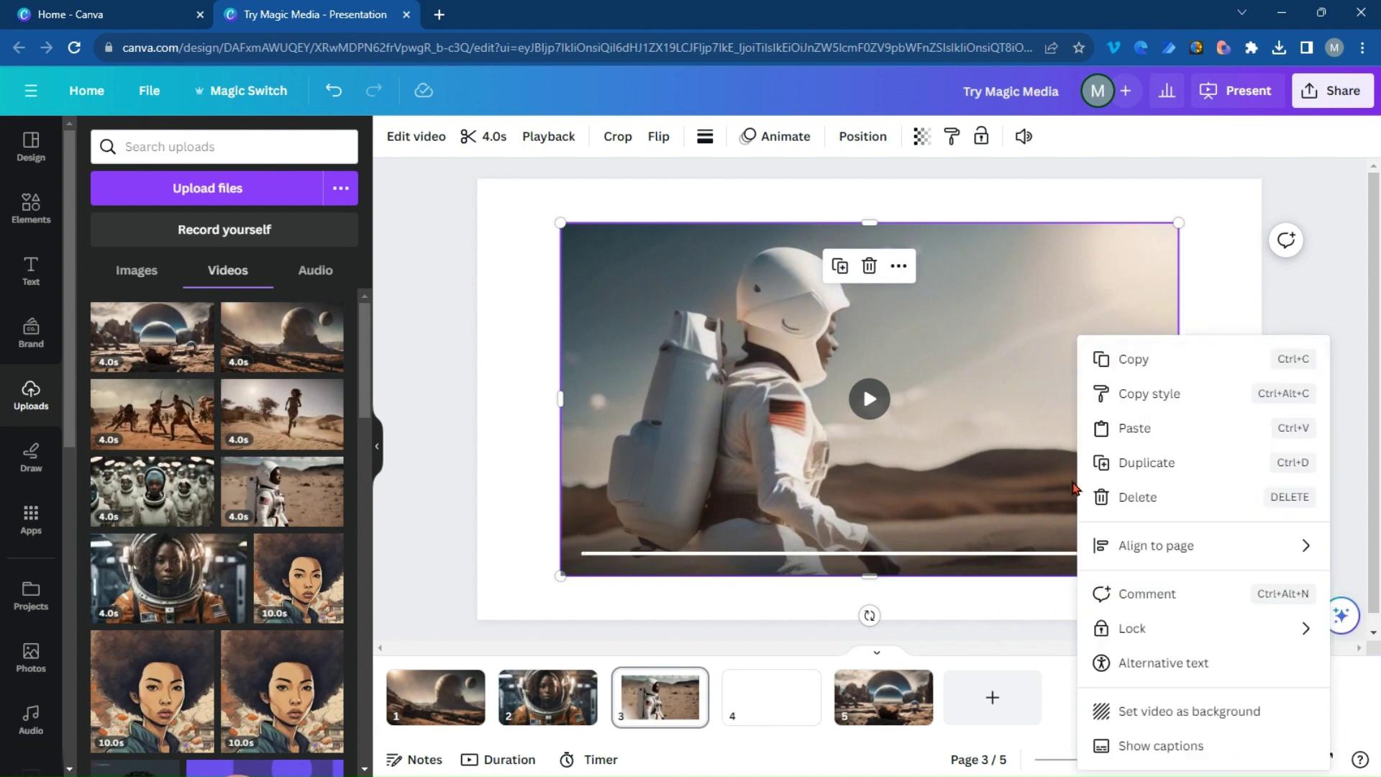
click(1147, 711)
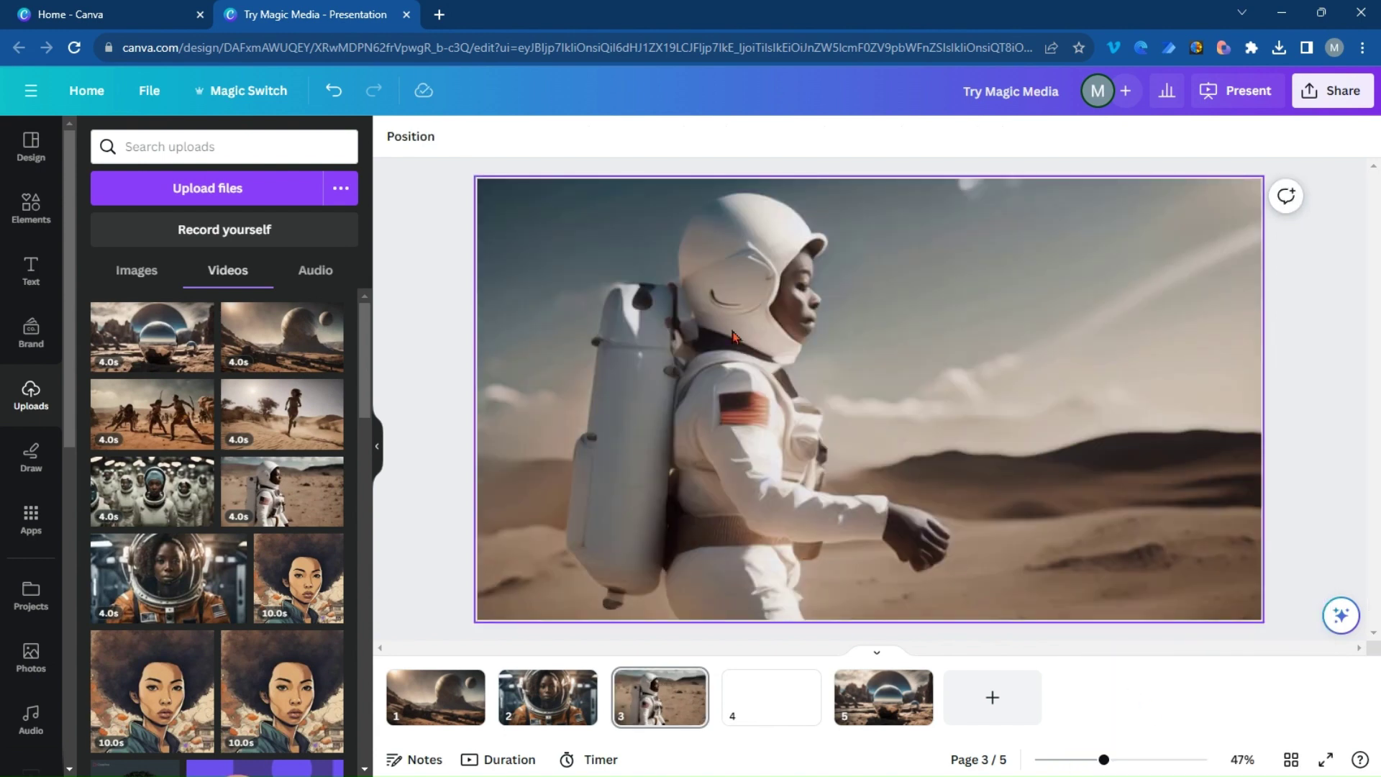
Place the uploaded video of the astronaut crowd on blank page 4 and set it as the background.
click(781, 709)
click(124, 495)
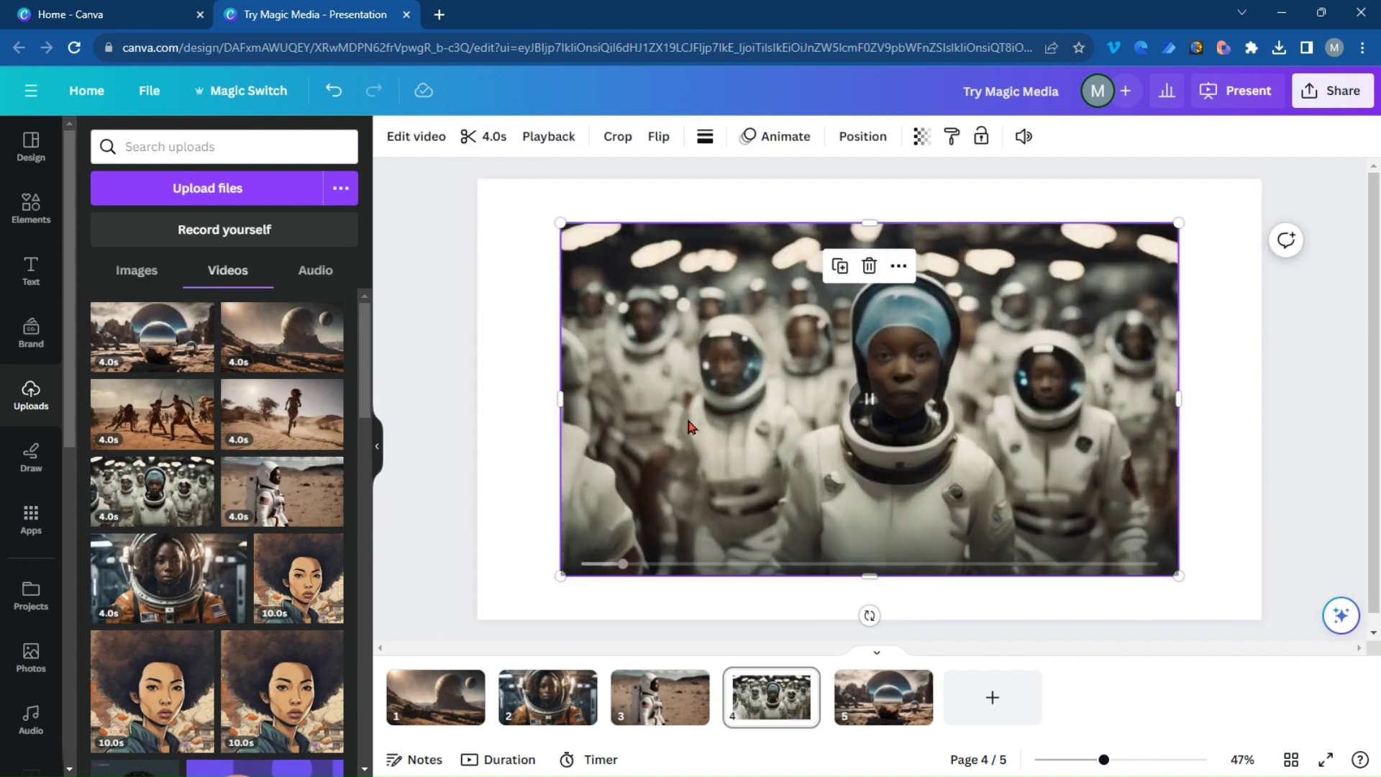
right_click(692, 349)
click(758, 712)
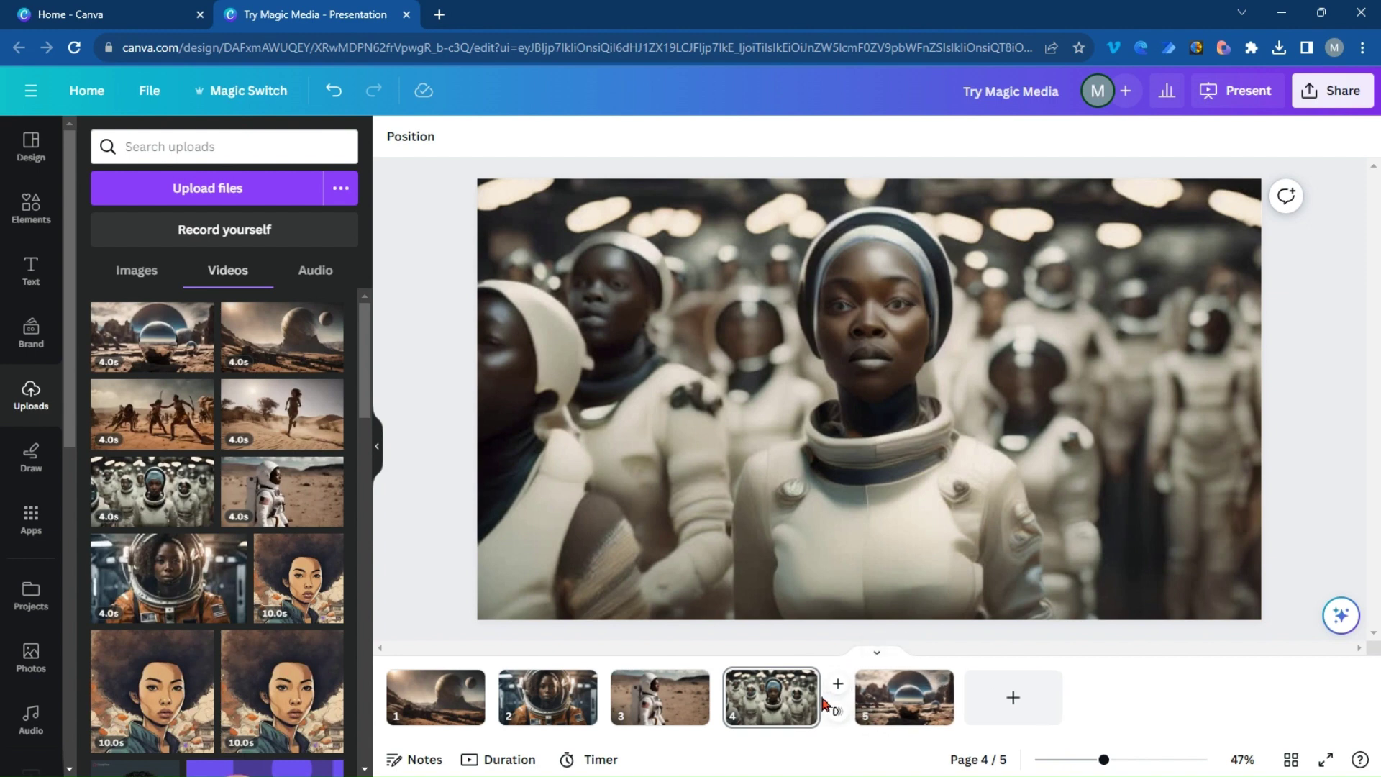
Insert a page after page 4 and set the uploaded video of the woman running in the desert as its background.
click(834, 696)
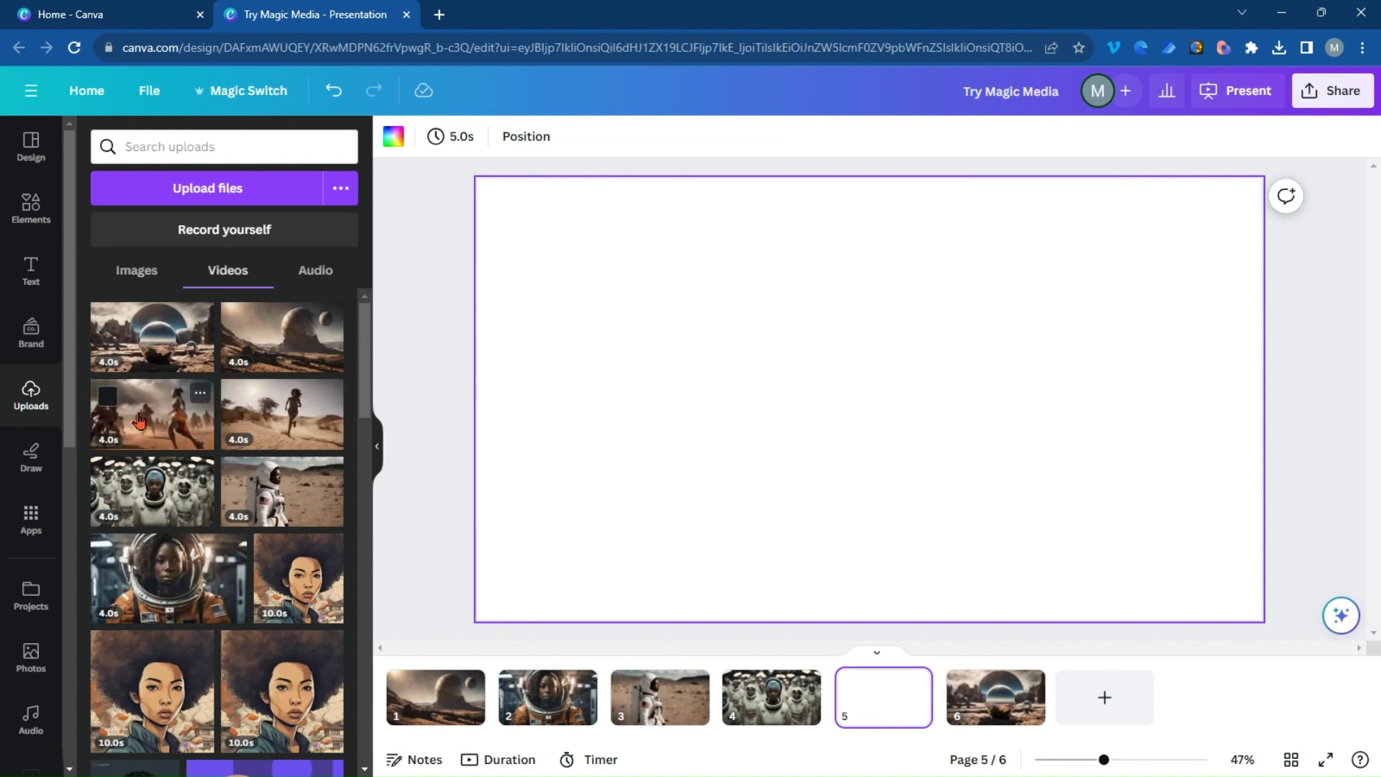
click(282, 414)
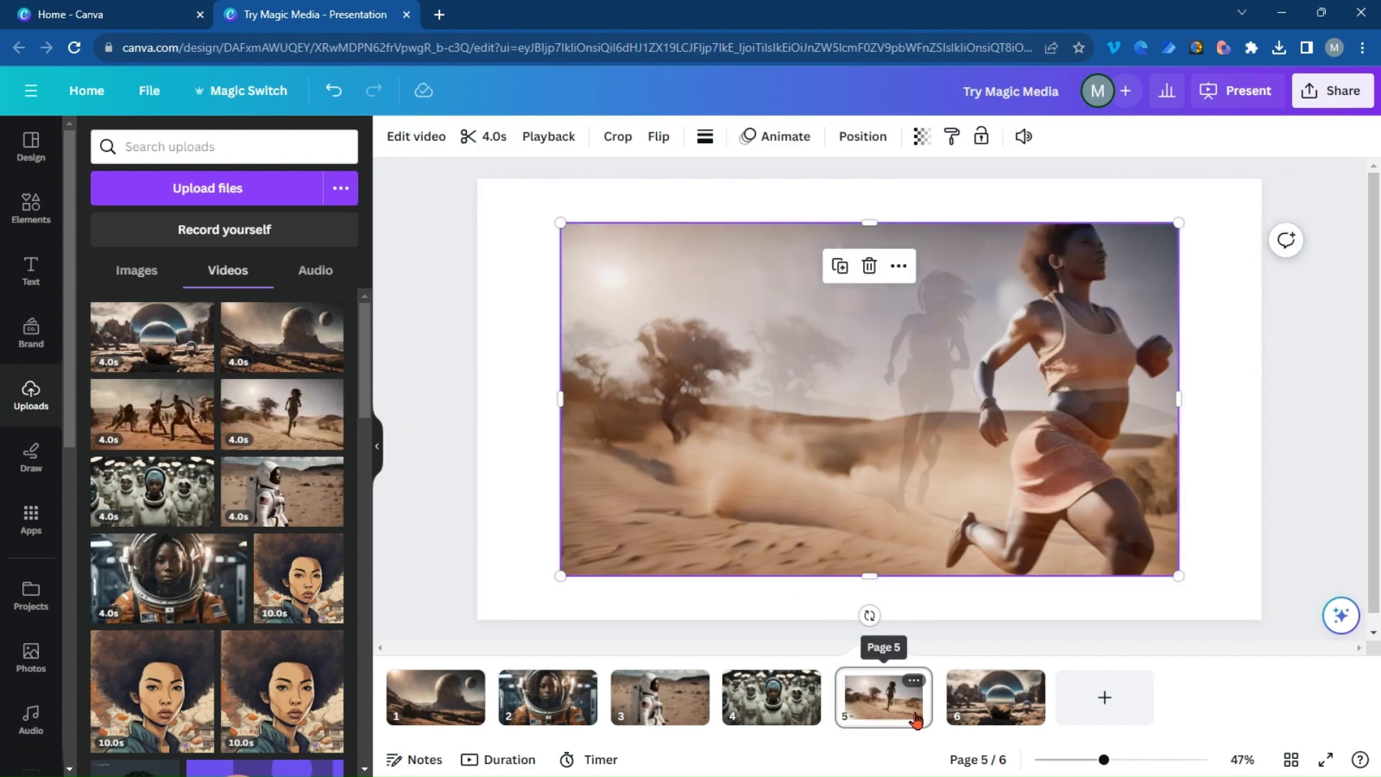
right_click(861, 503)
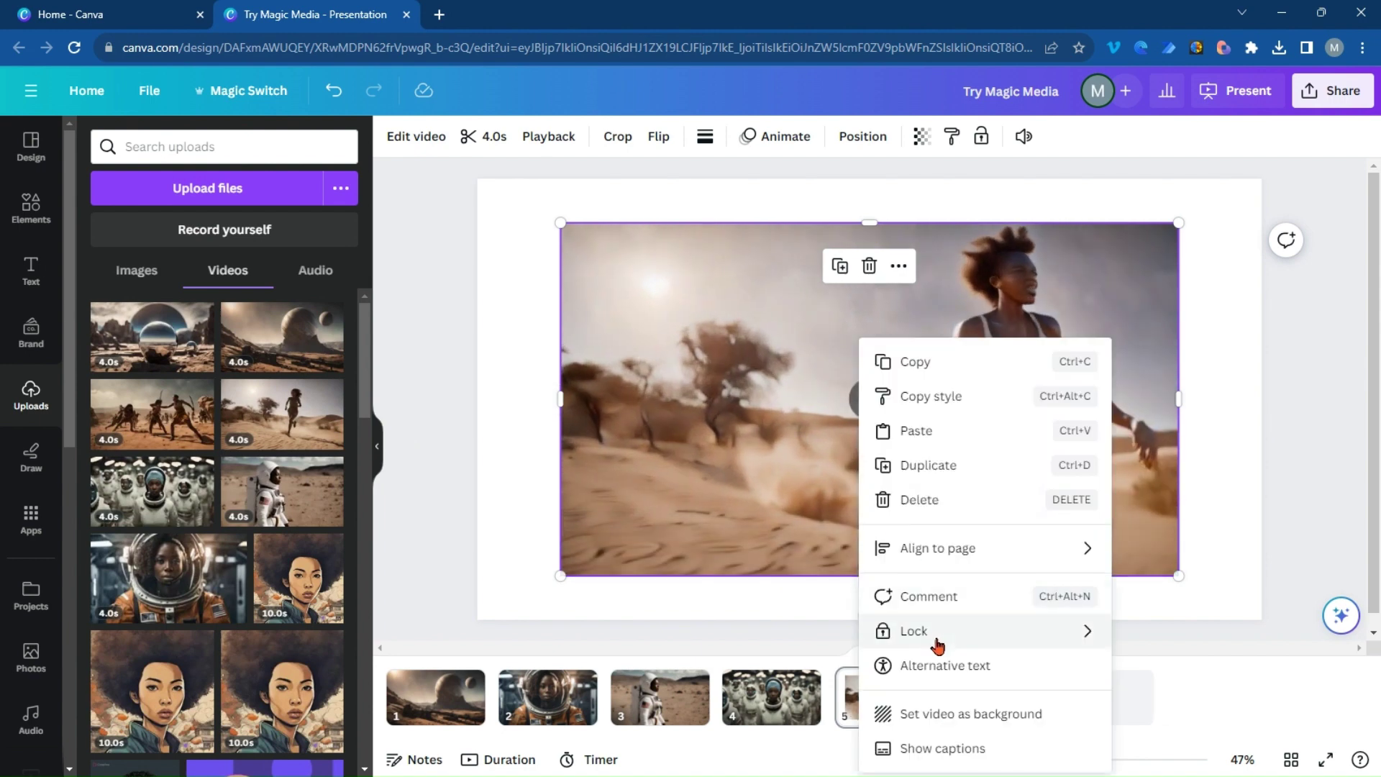
click(928, 714)
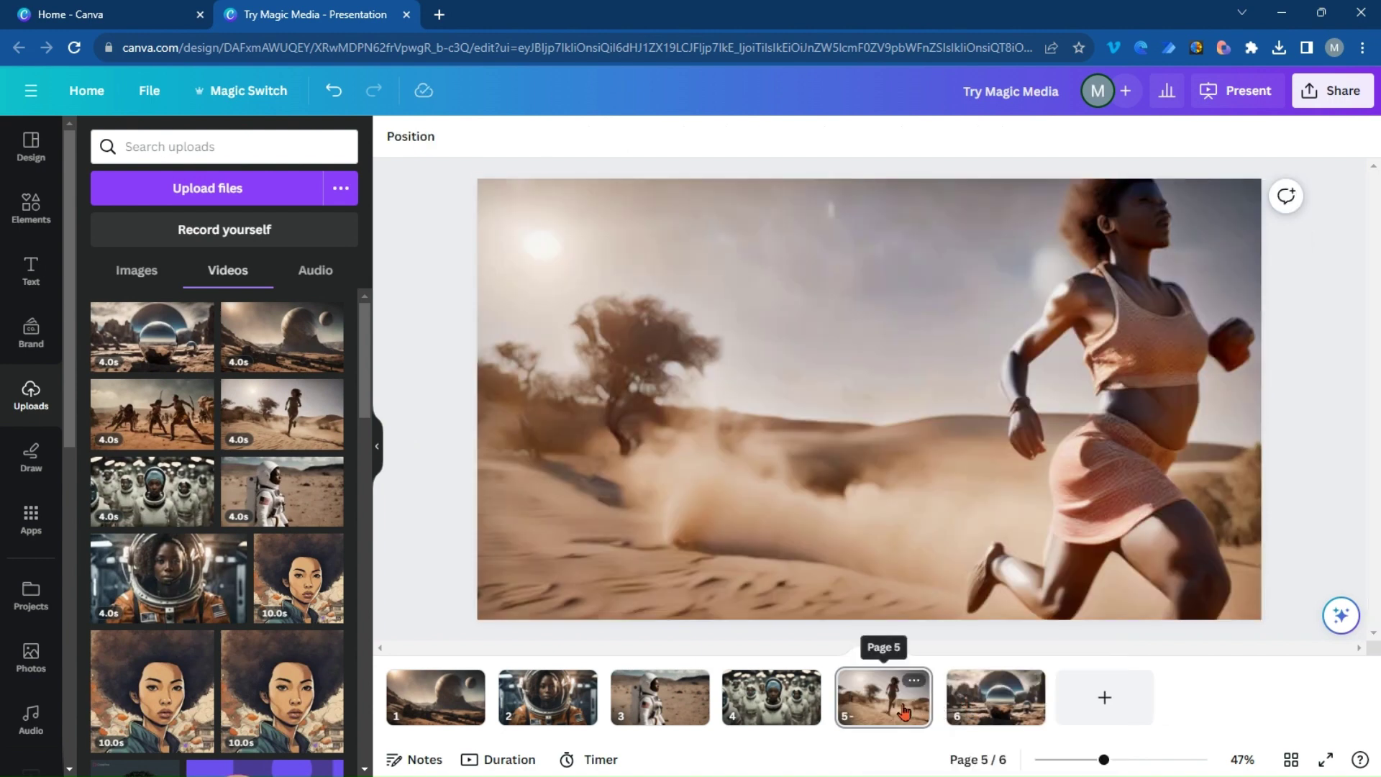
Insert a page after page 5, set the uploaded desert battle video as its background, and play it.
click(945, 694)
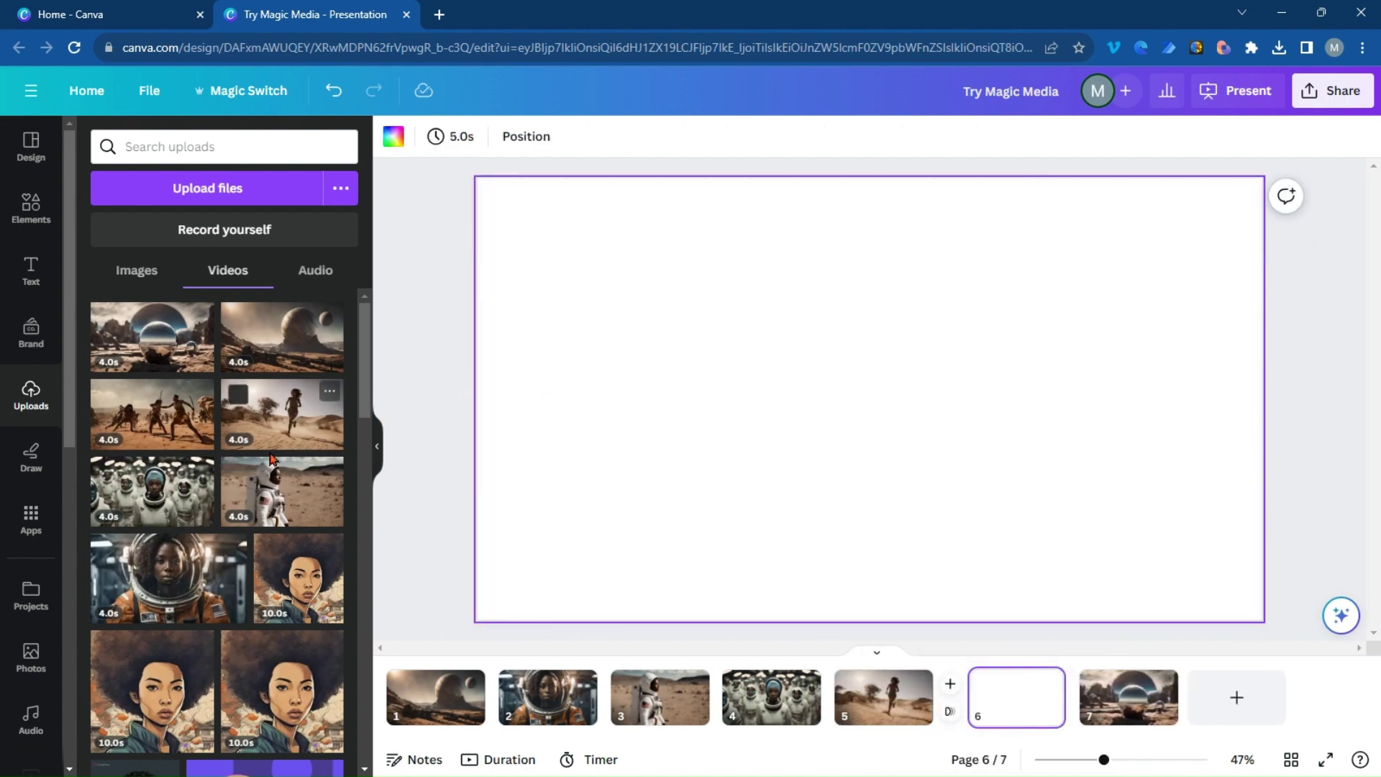
click(168, 429)
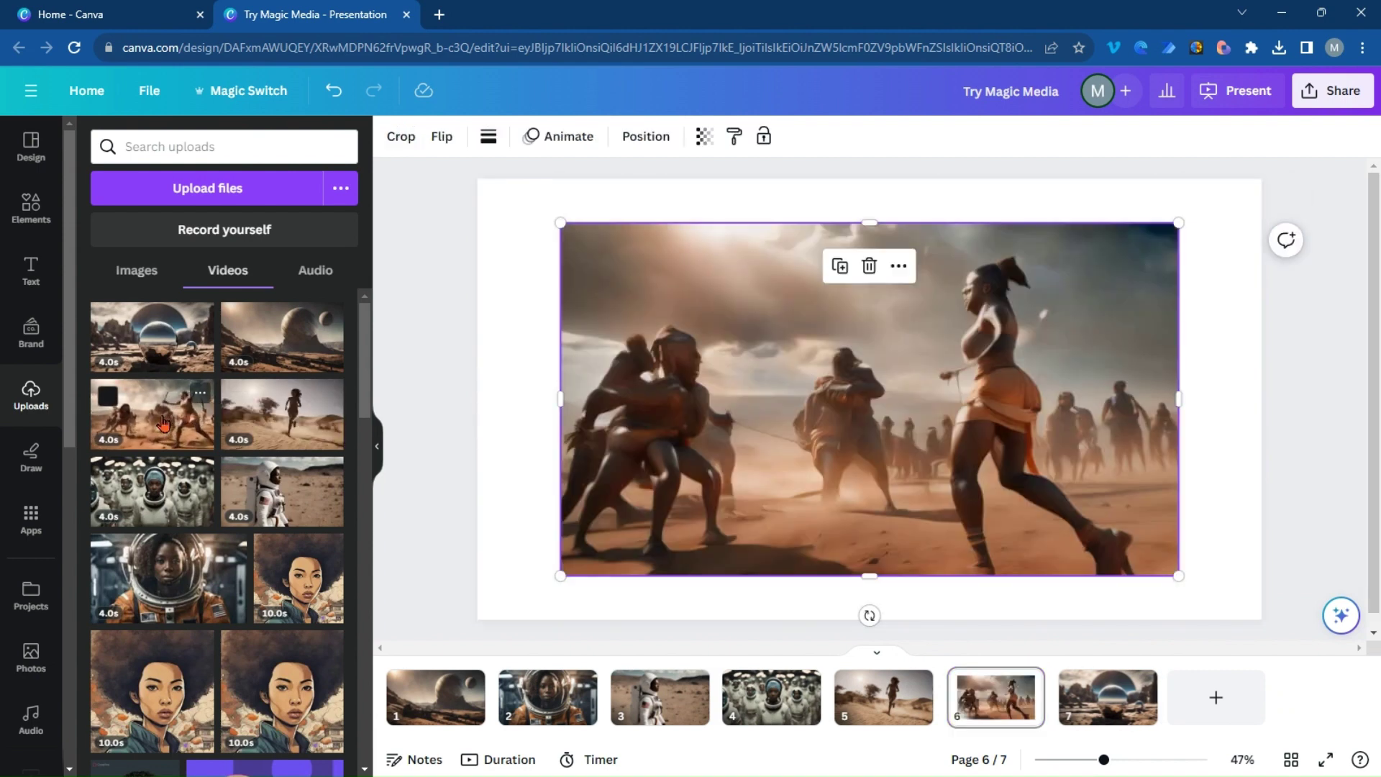
right_click(992, 439)
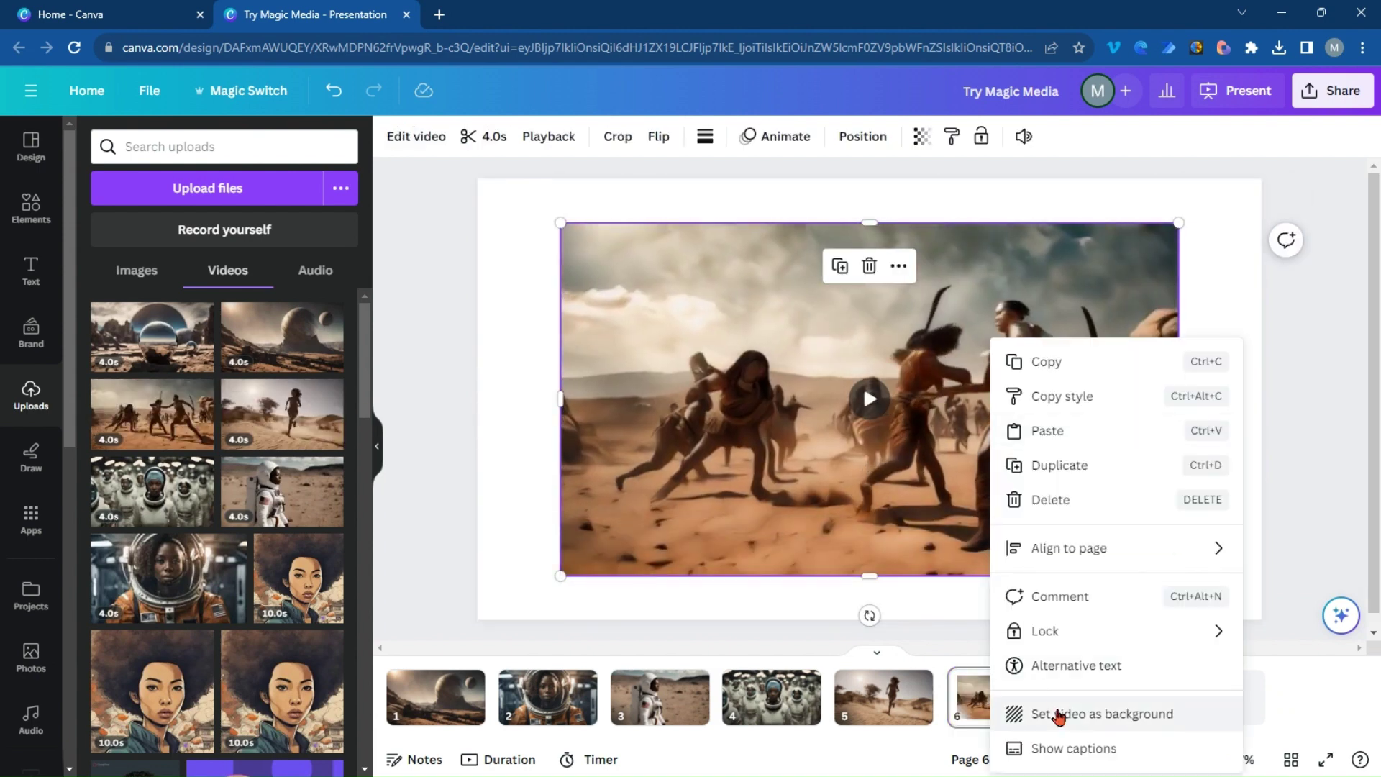
click(1053, 712)
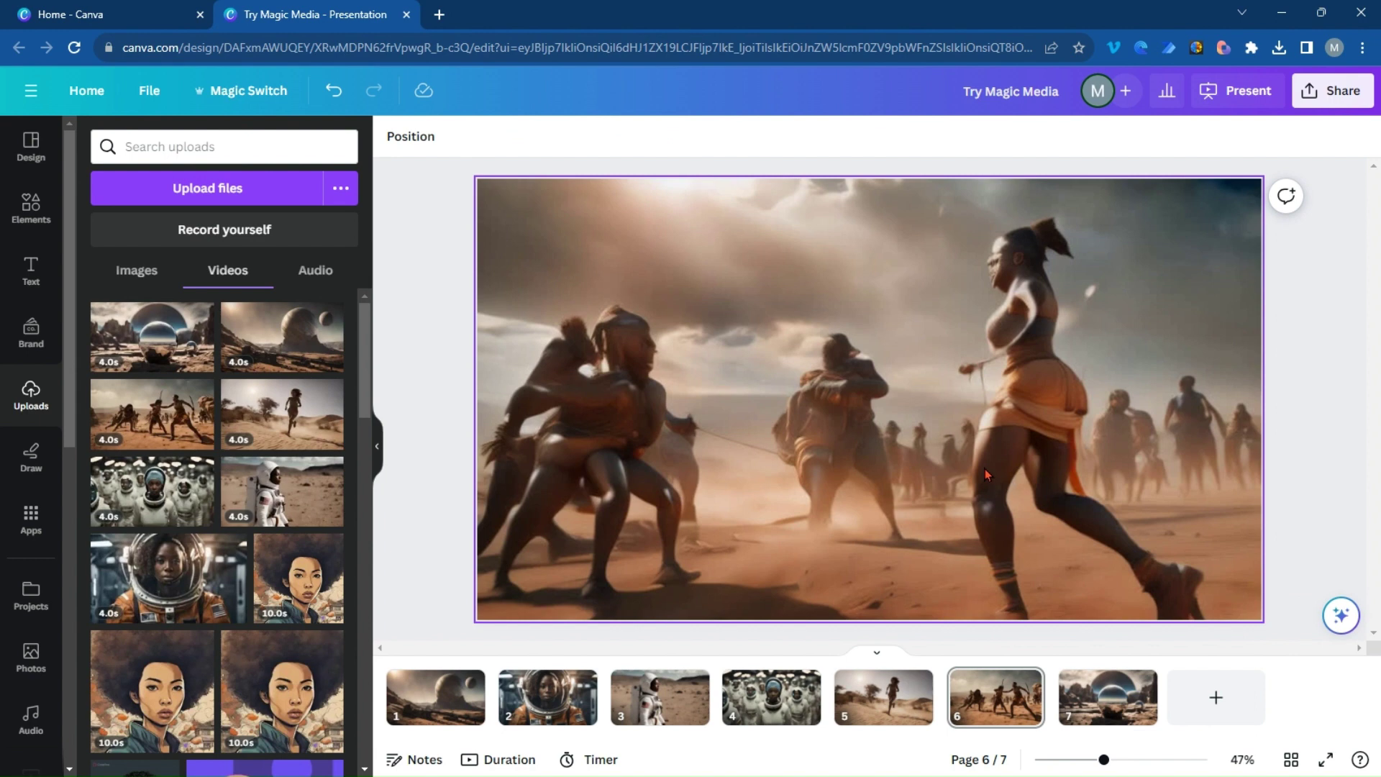
click(1005, 379)
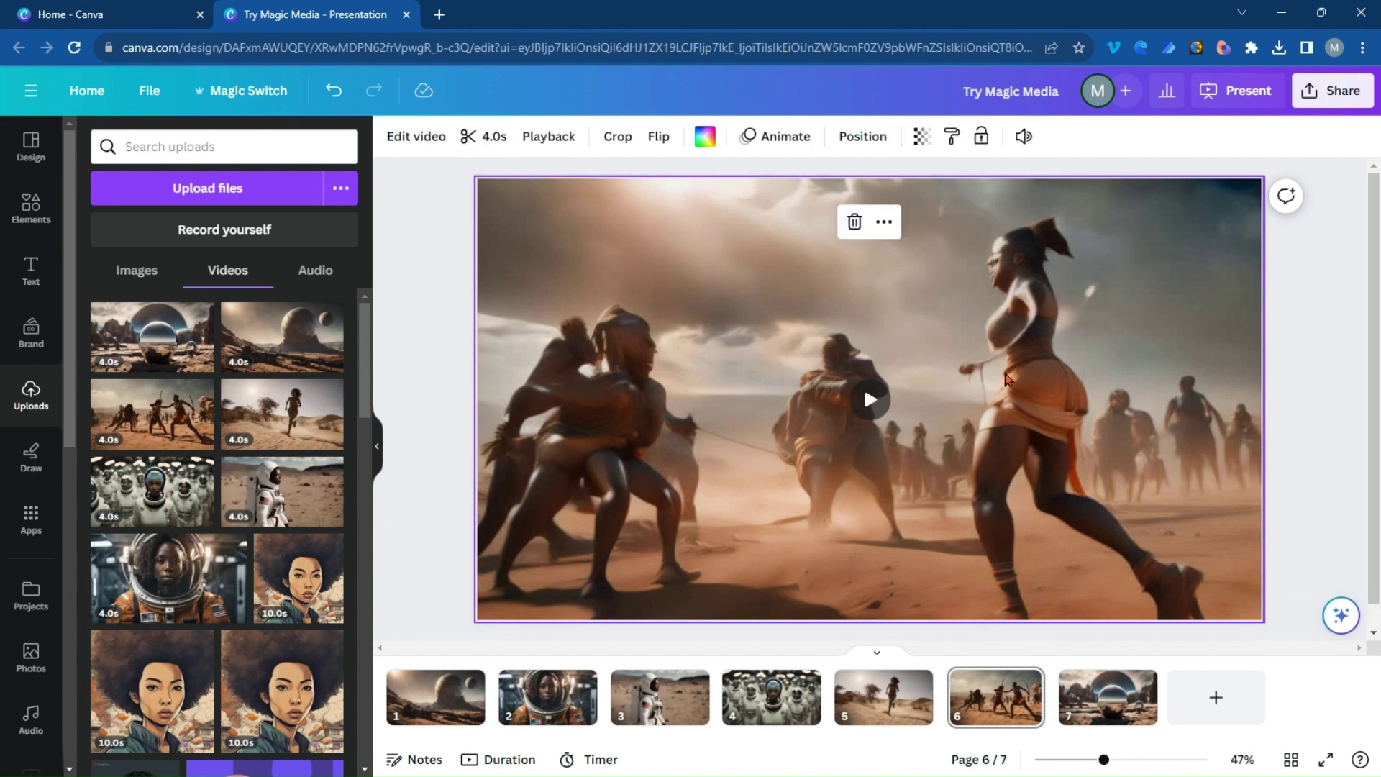
click(869, 399)
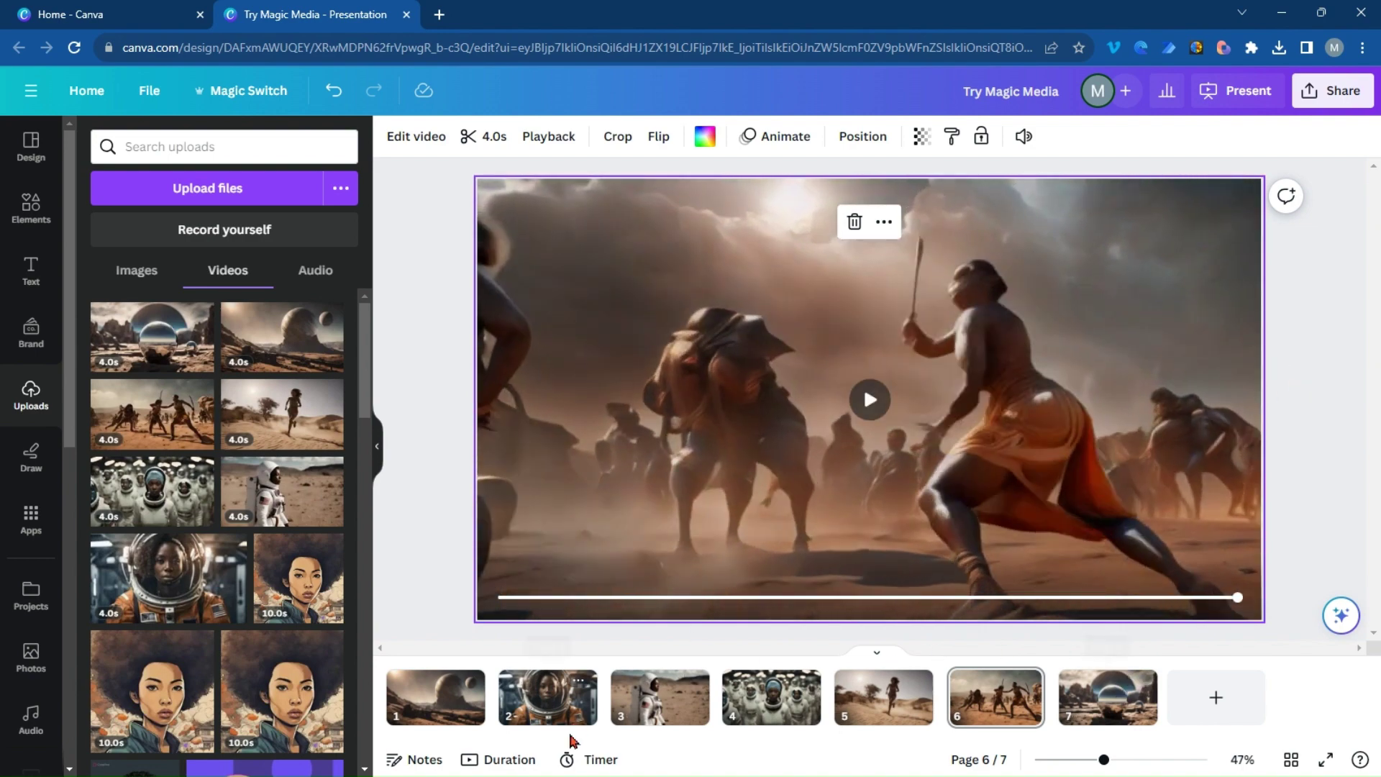
Go back to the first page and add the uploaded 0:43 ElevenLabs audio track to the design.
click(440, 712)
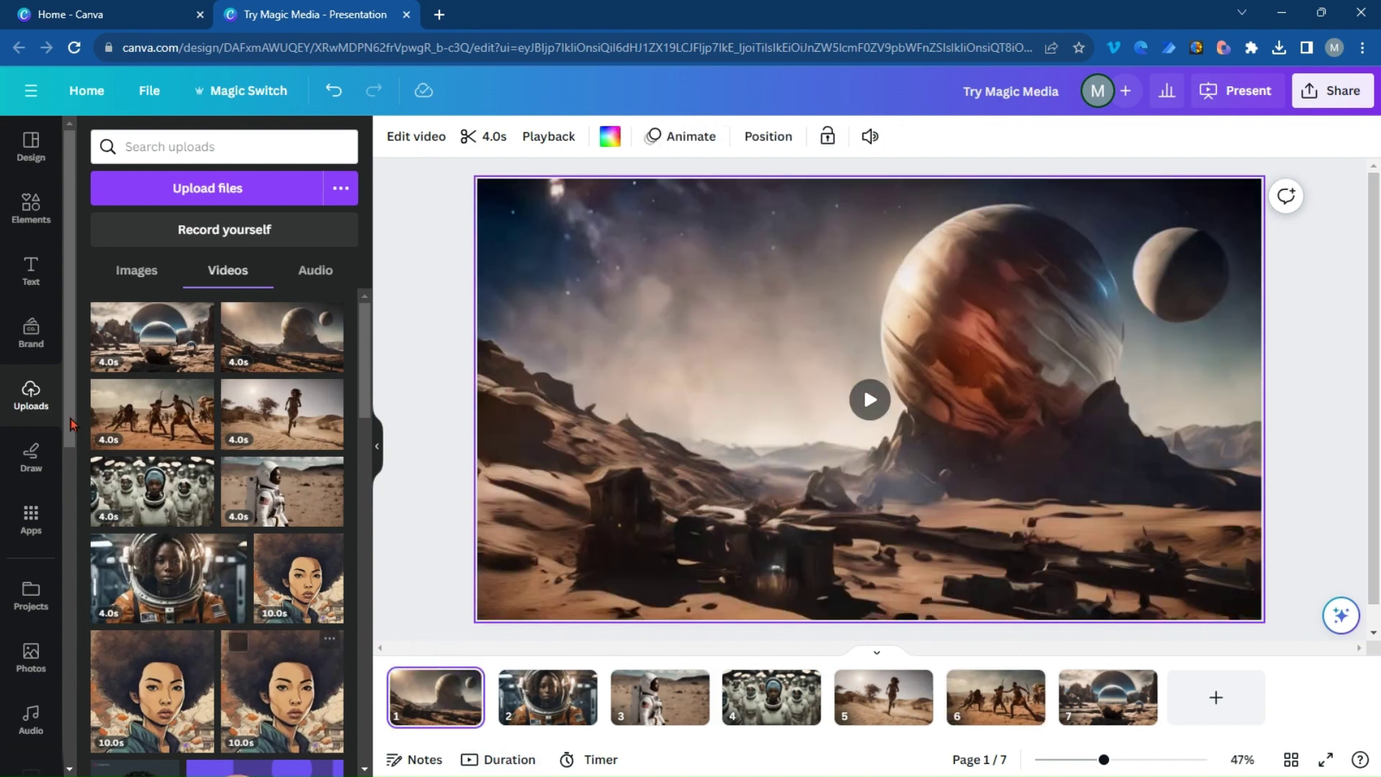
click(317, 272)
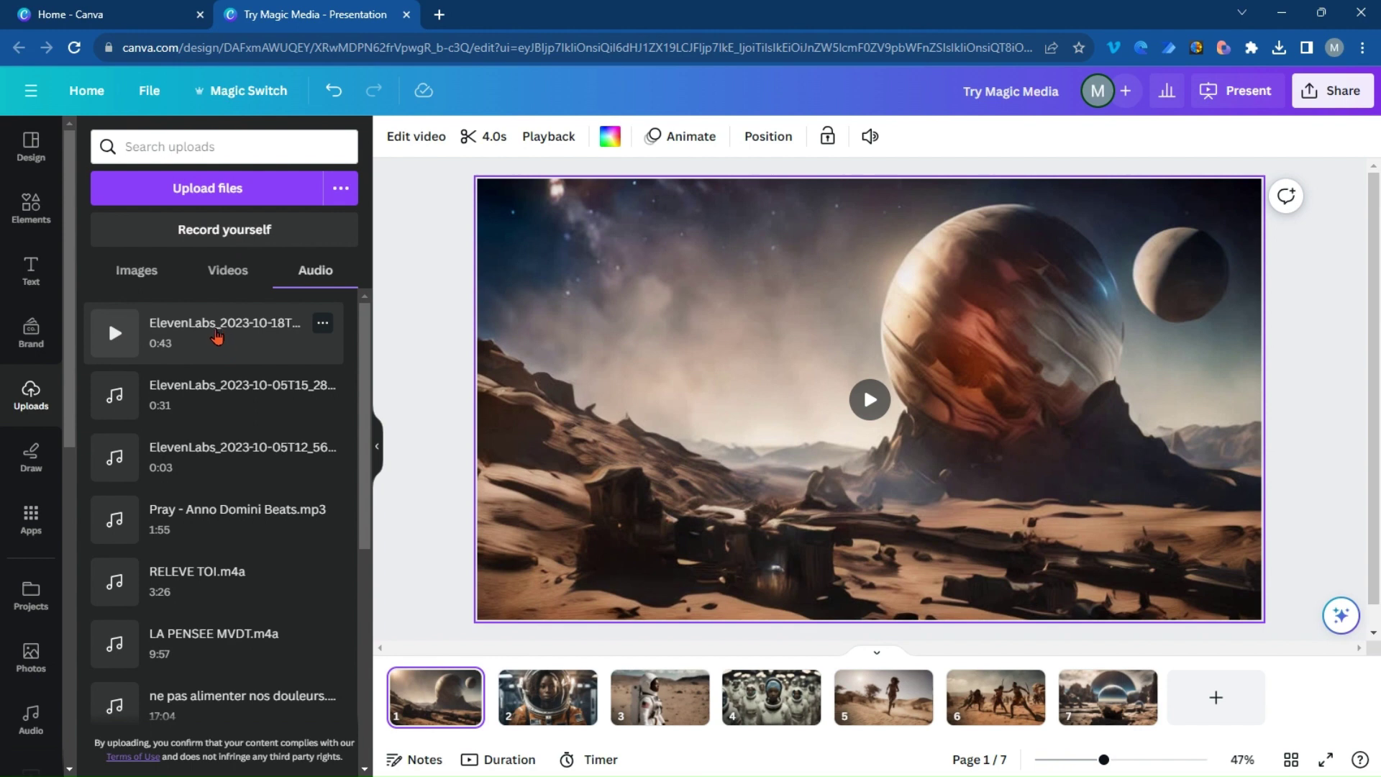
click(224, 336)
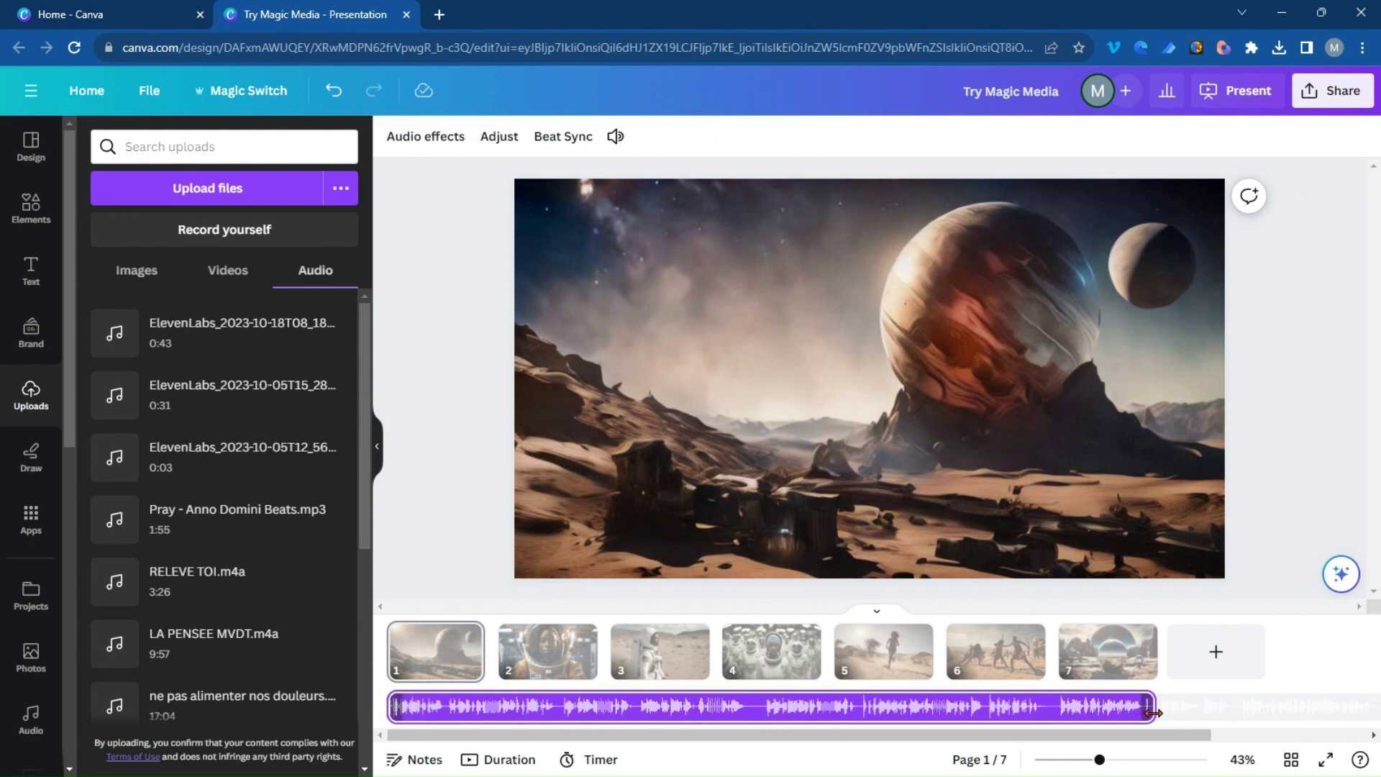
Duplicate the planet landscape page, the astronaut crowd page and the helmet portrait page.
click(429, 668)
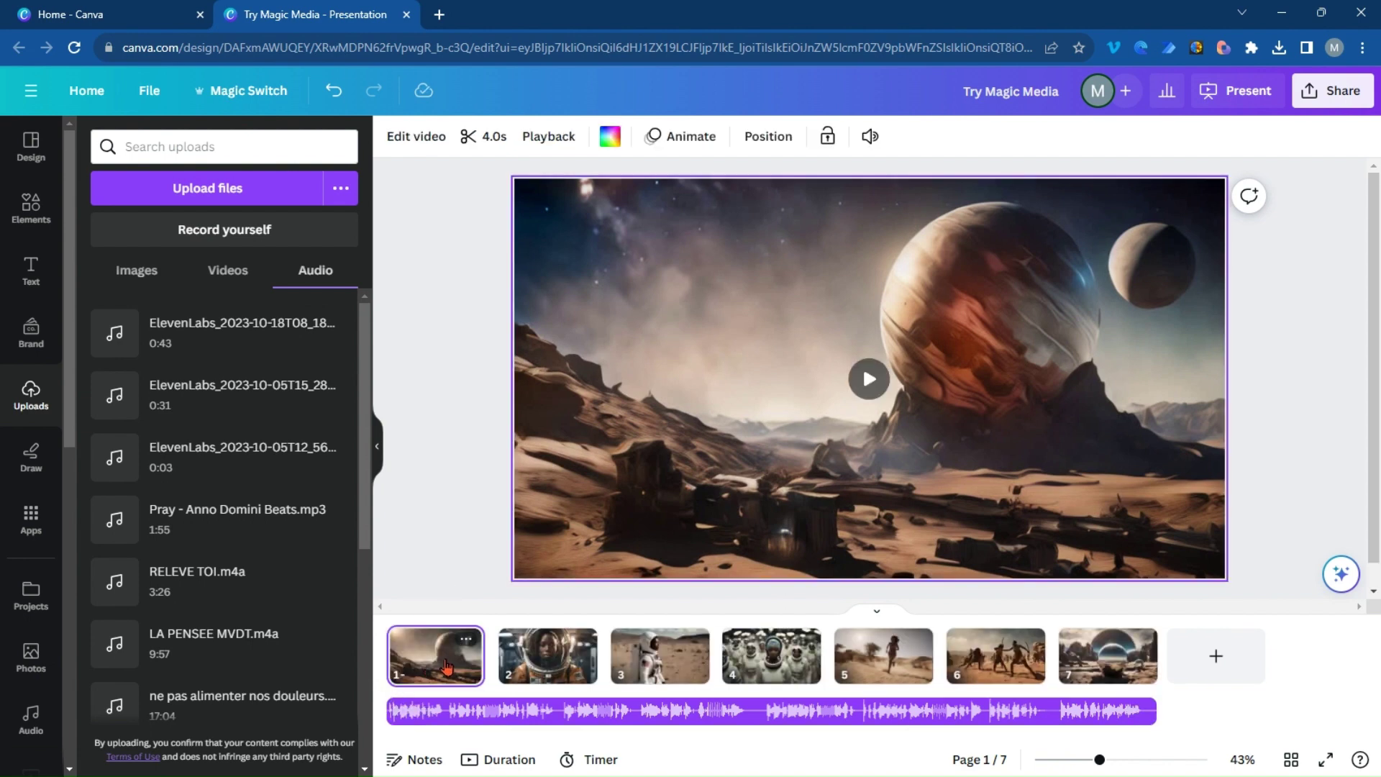
key(ctrl+d)
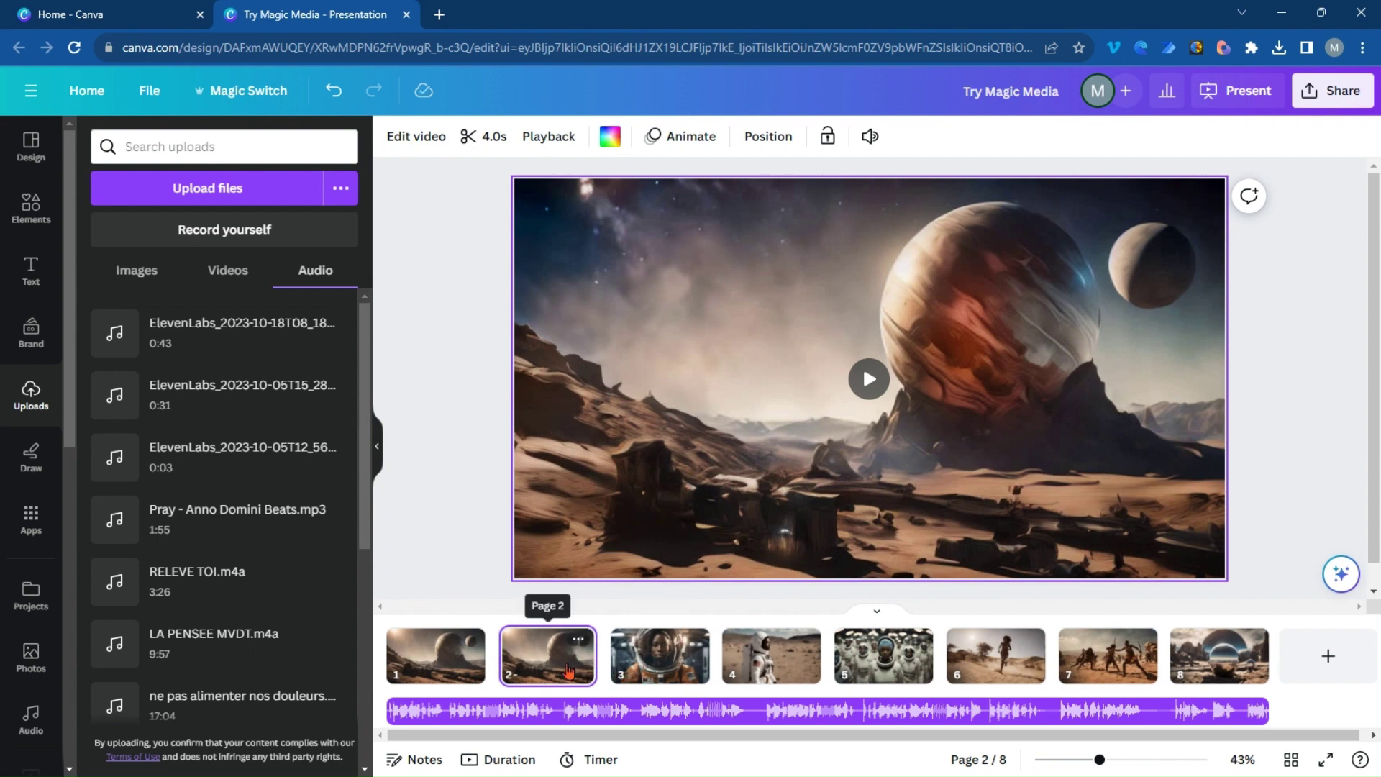
click(665, 669)
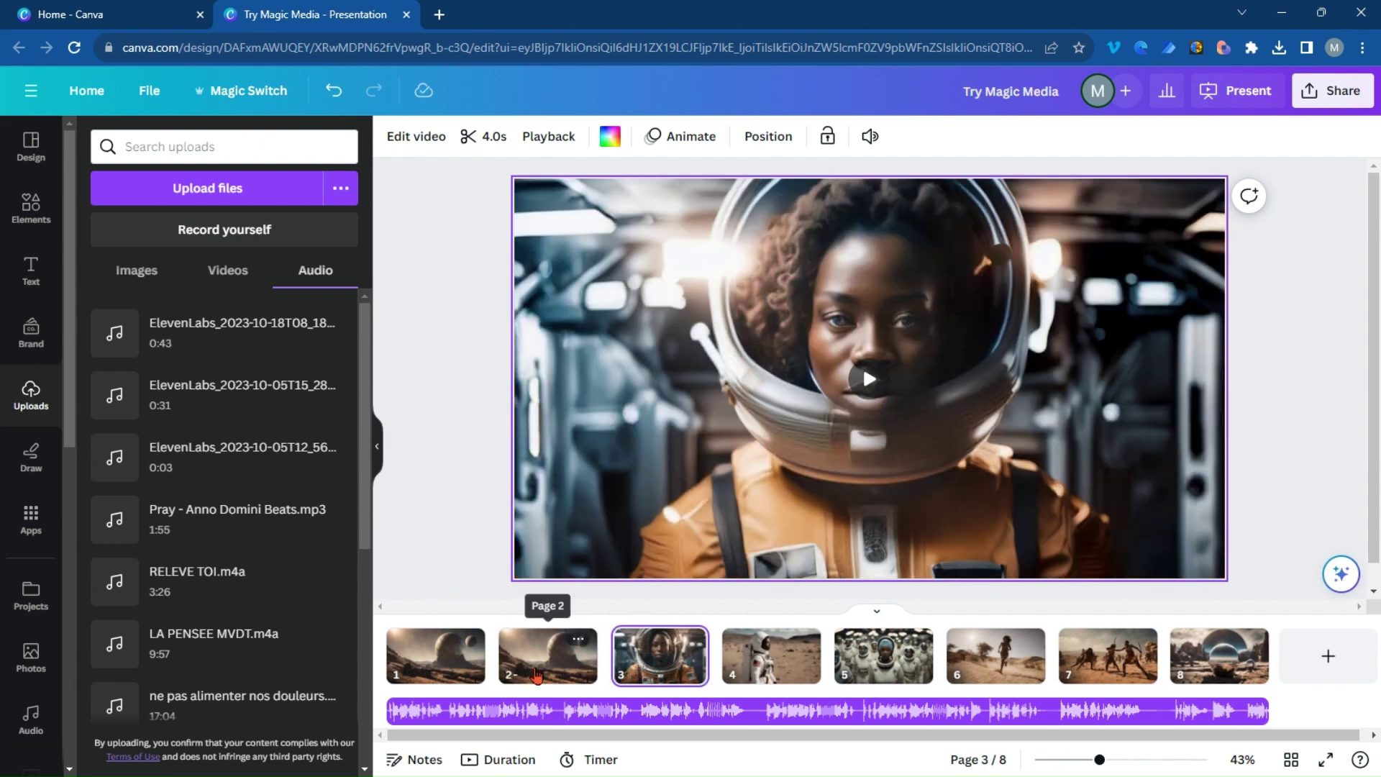
click(790, 668)
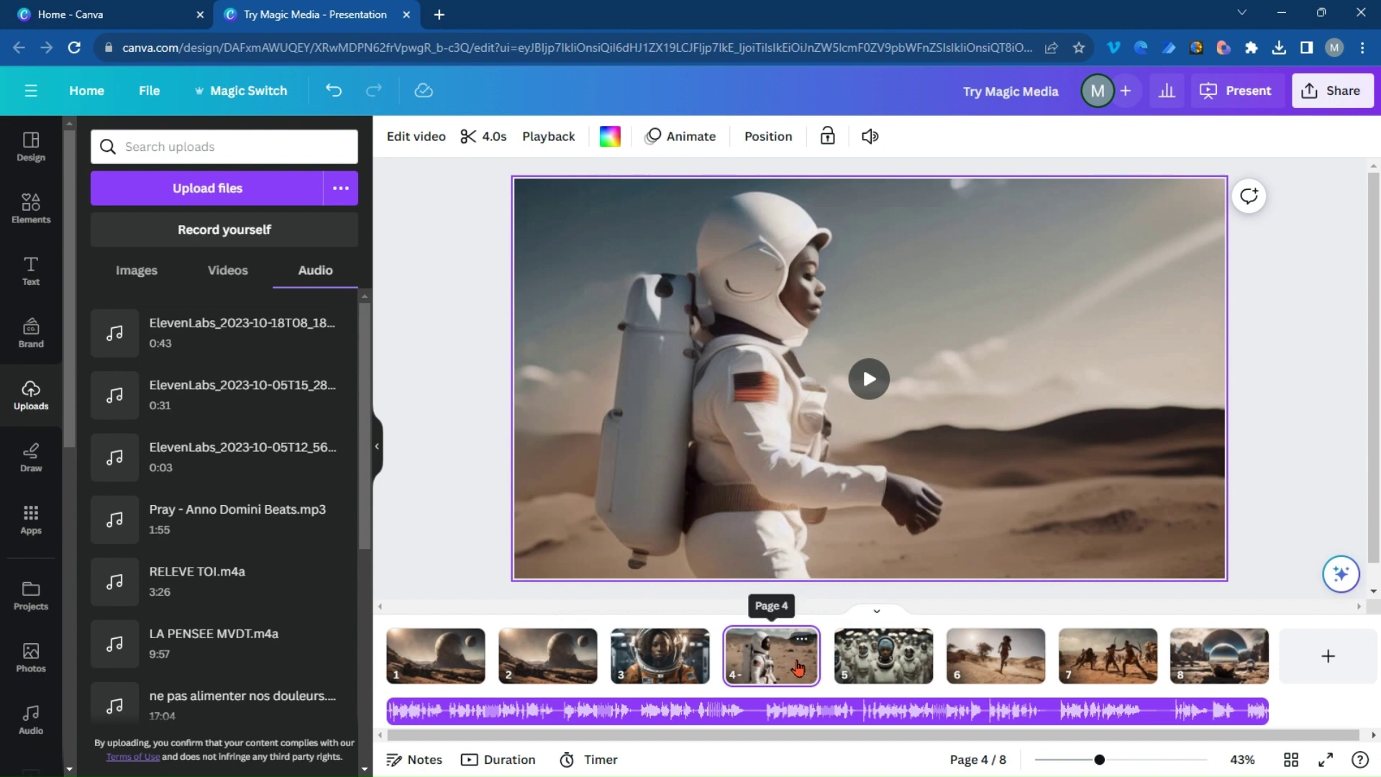
click(876, 664)
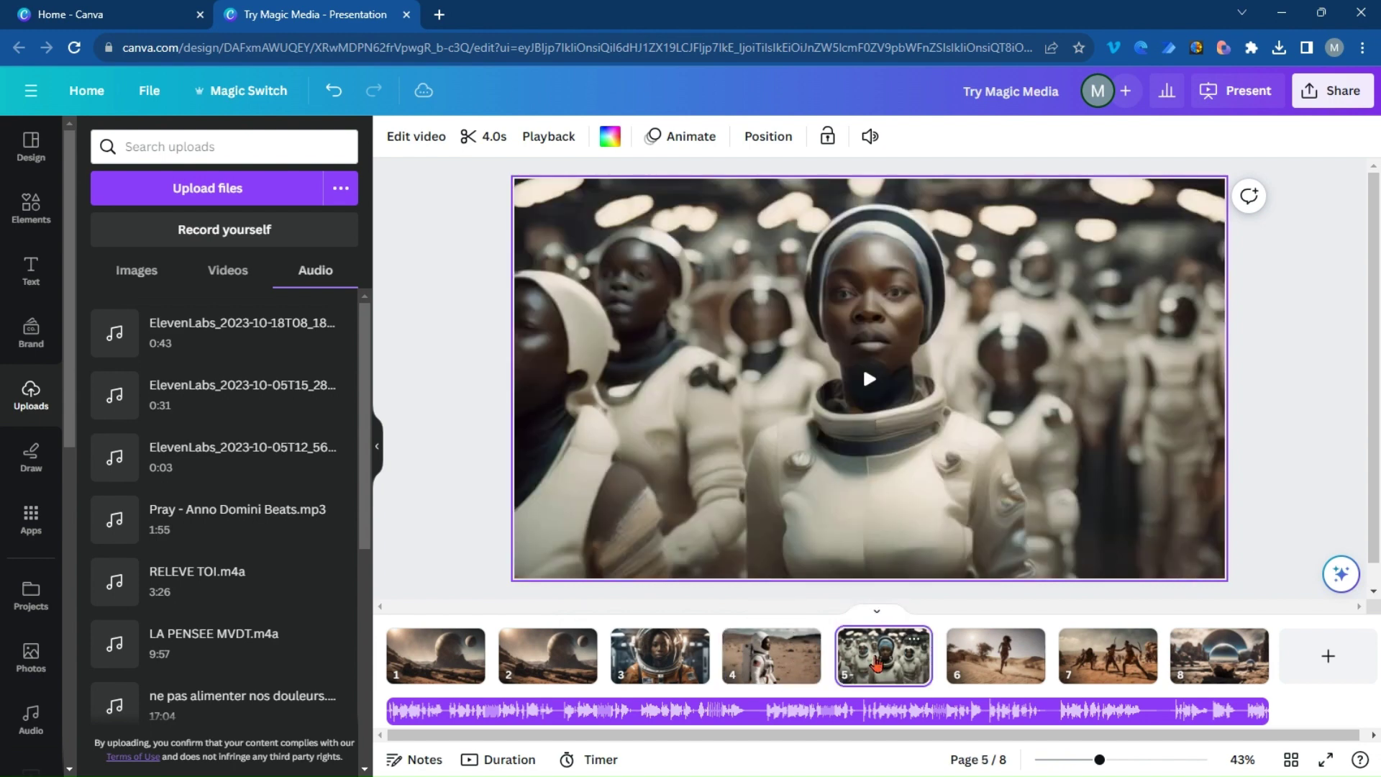
click(689, 669)
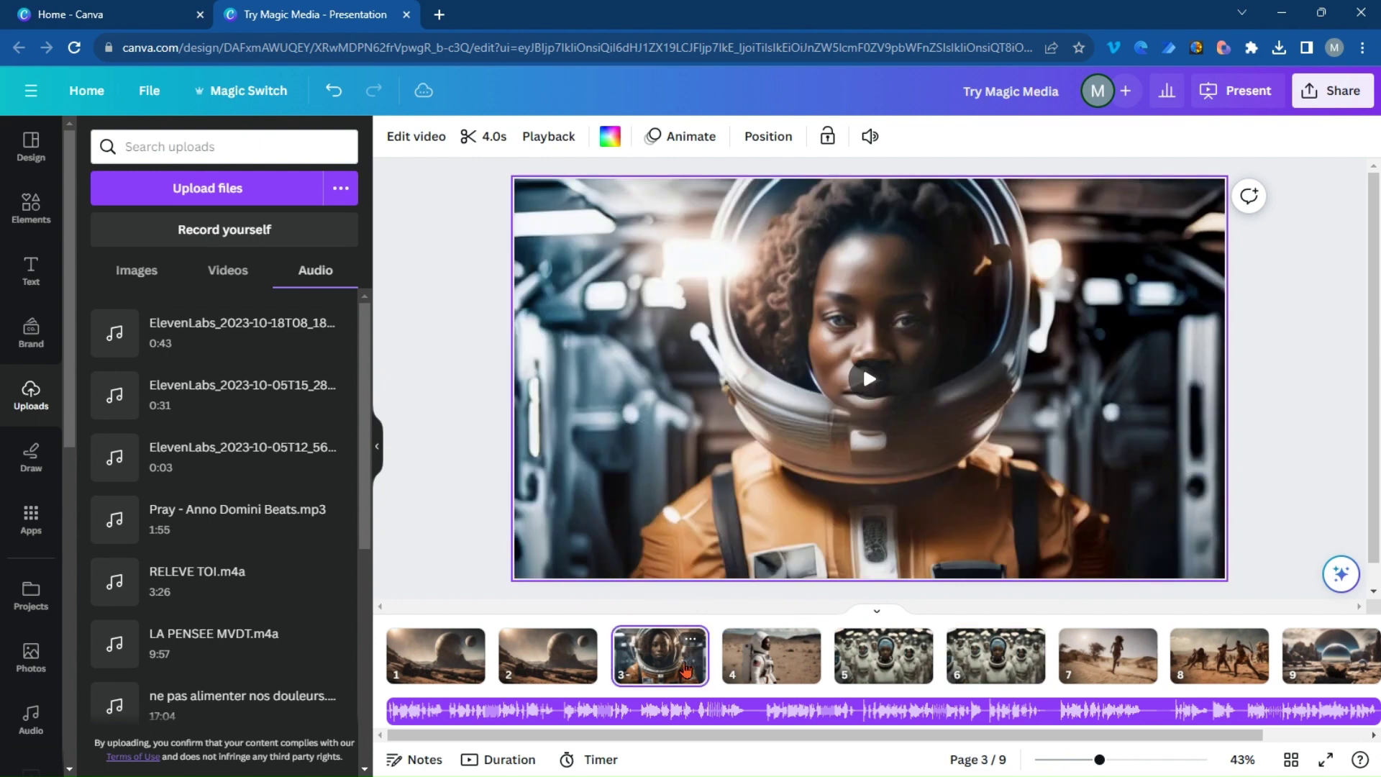
key(ctrl+d)
Duplicate the final glass sphere page and move the copy in front of the running woman page.
click(1192, 663)
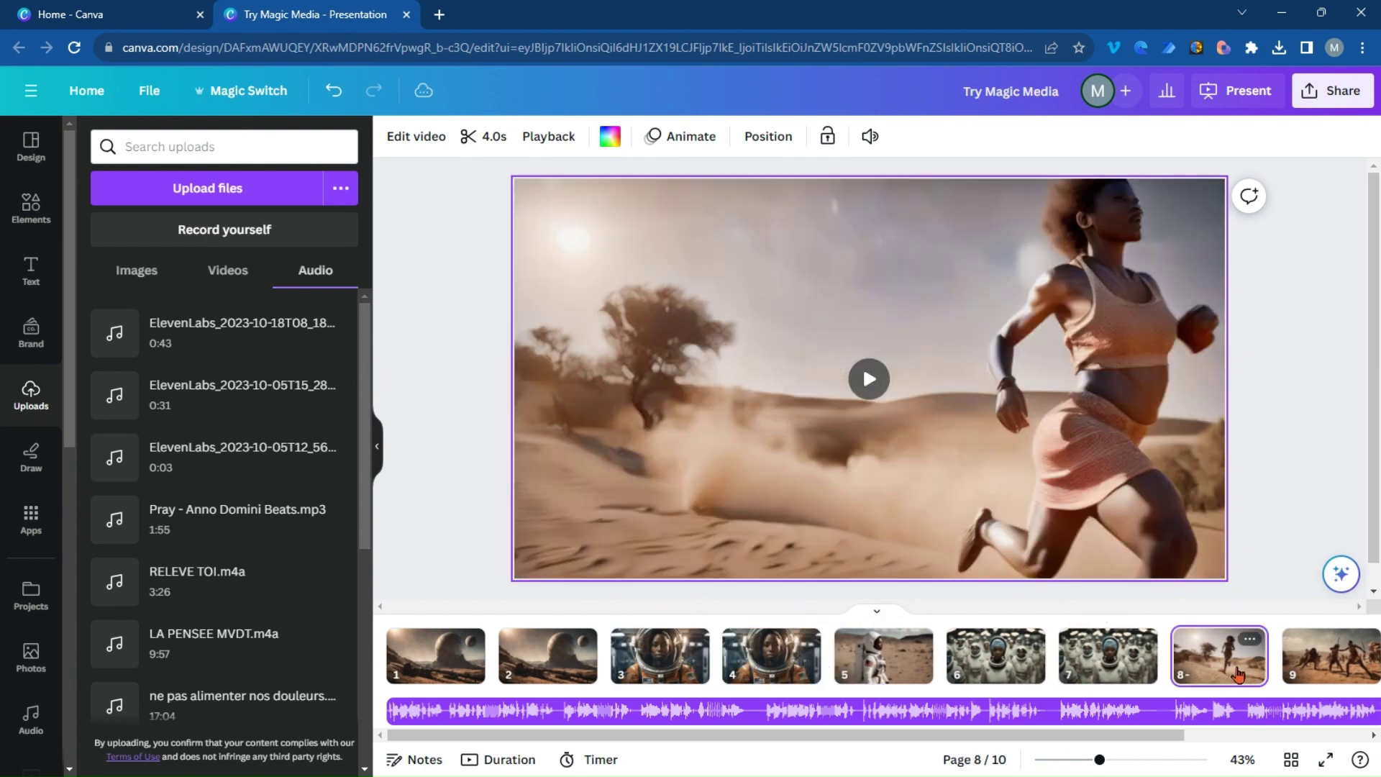
drag(1072, 737, 1259, 735)
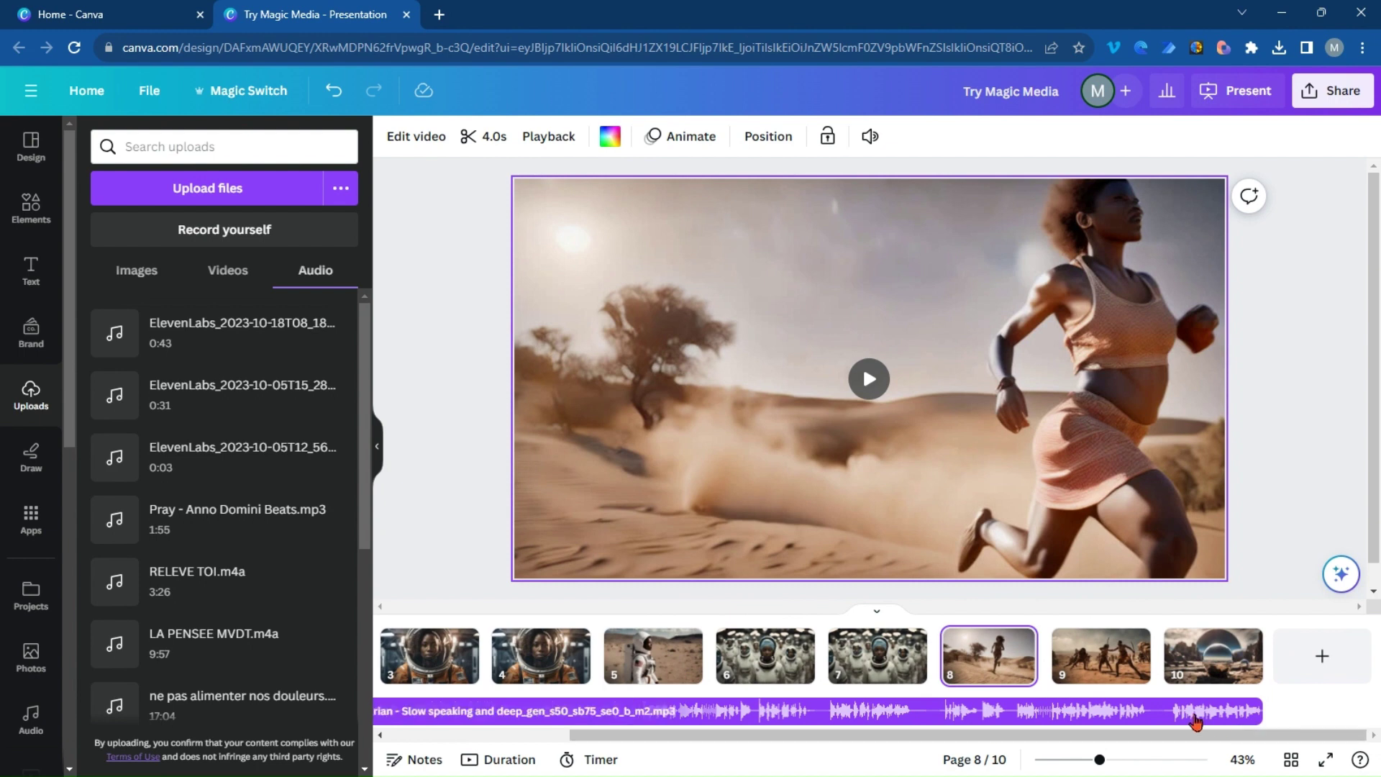
click(1218, 712)
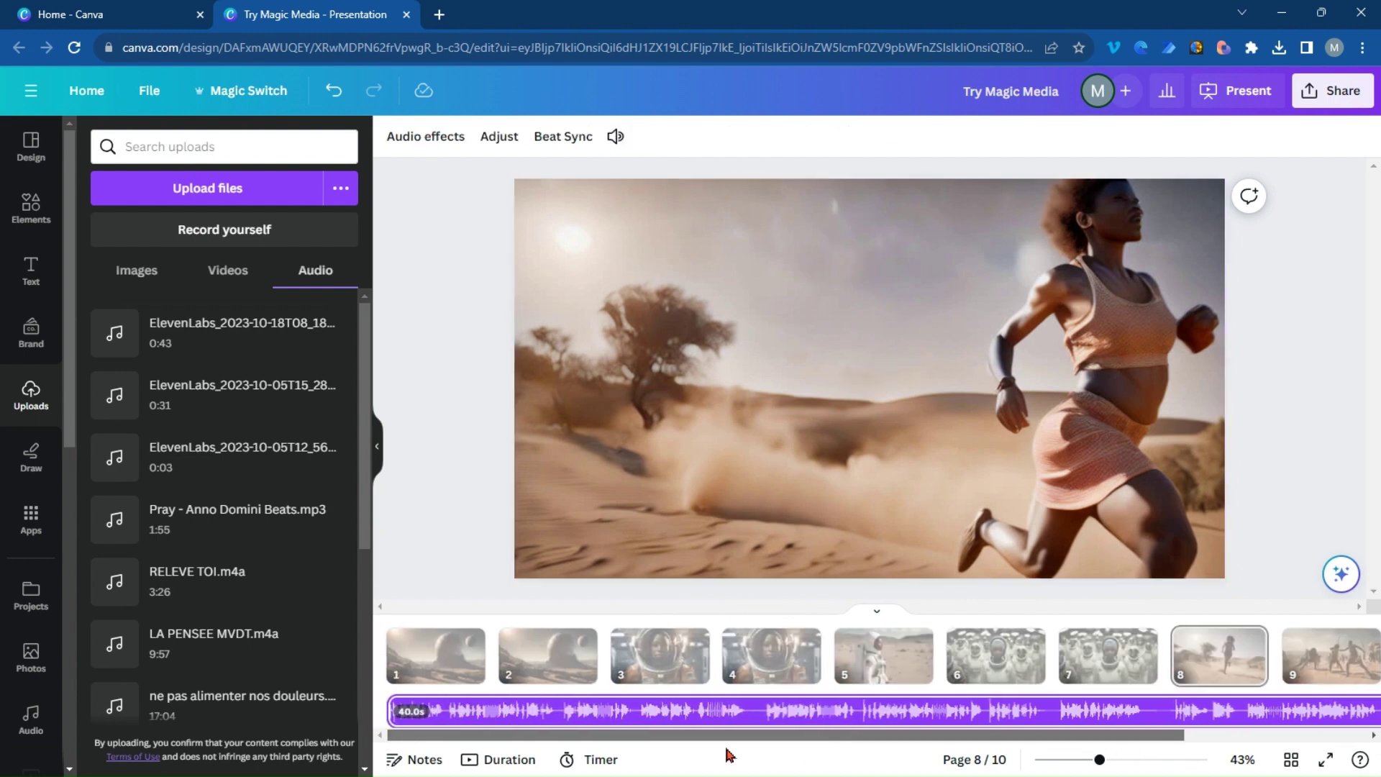
scroll(1180, 746, right, 1)
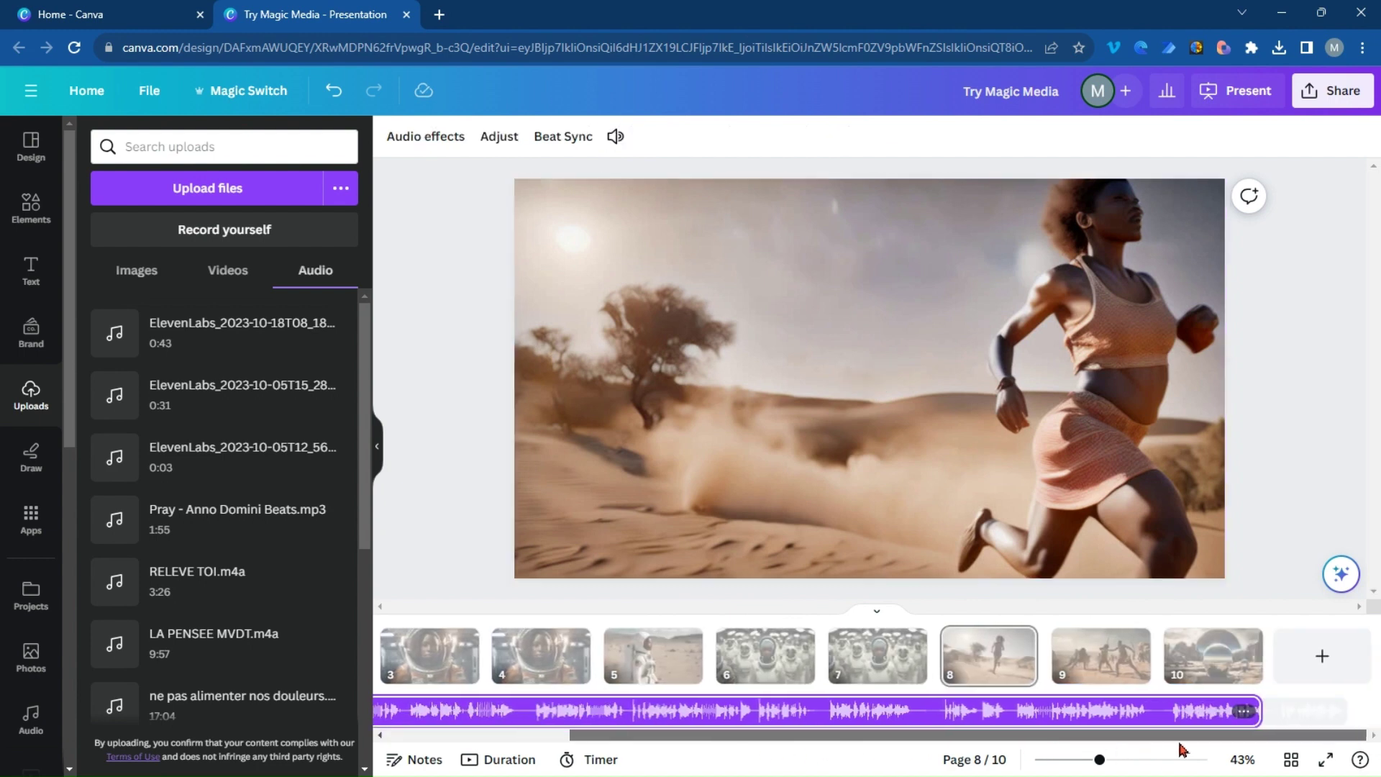
click(1205, 665)
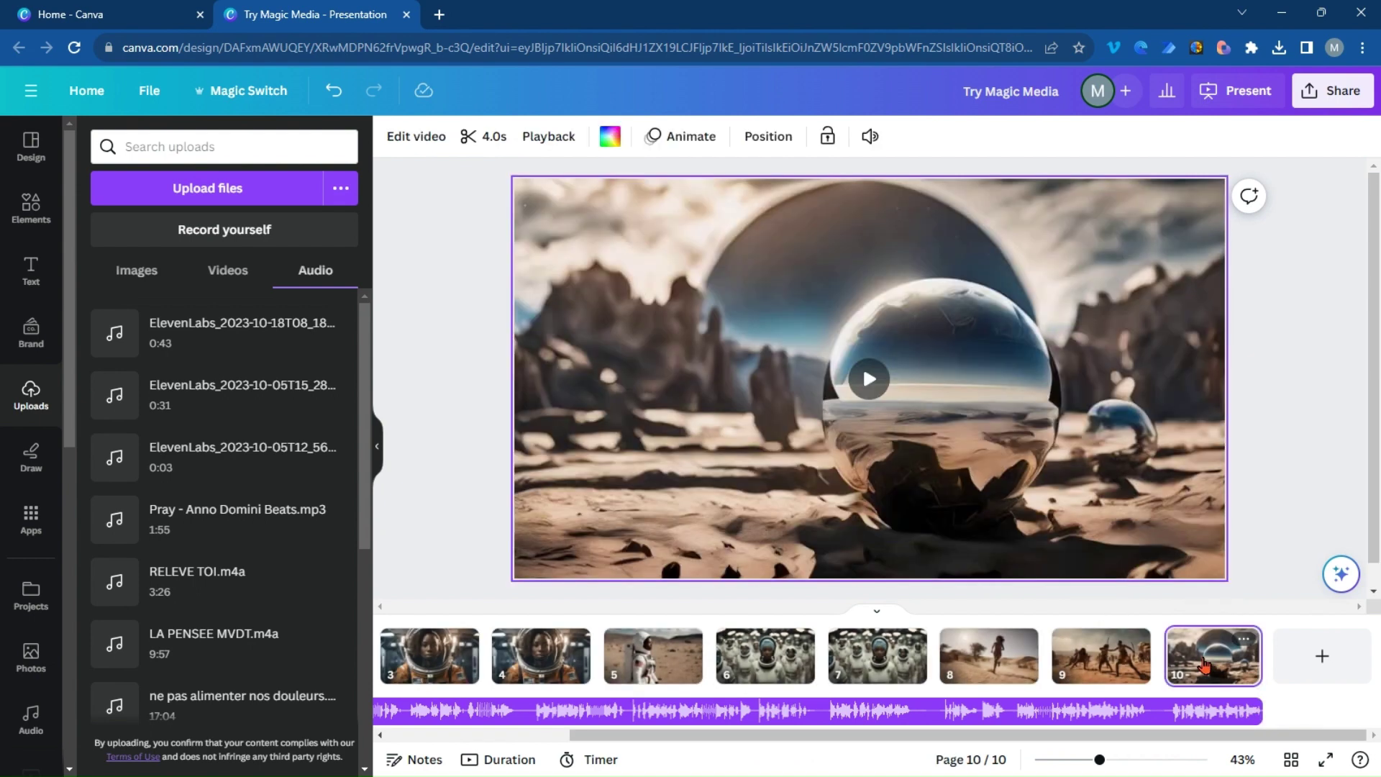
key(ctrl+d)
drag(1101, 656, 877, 658)
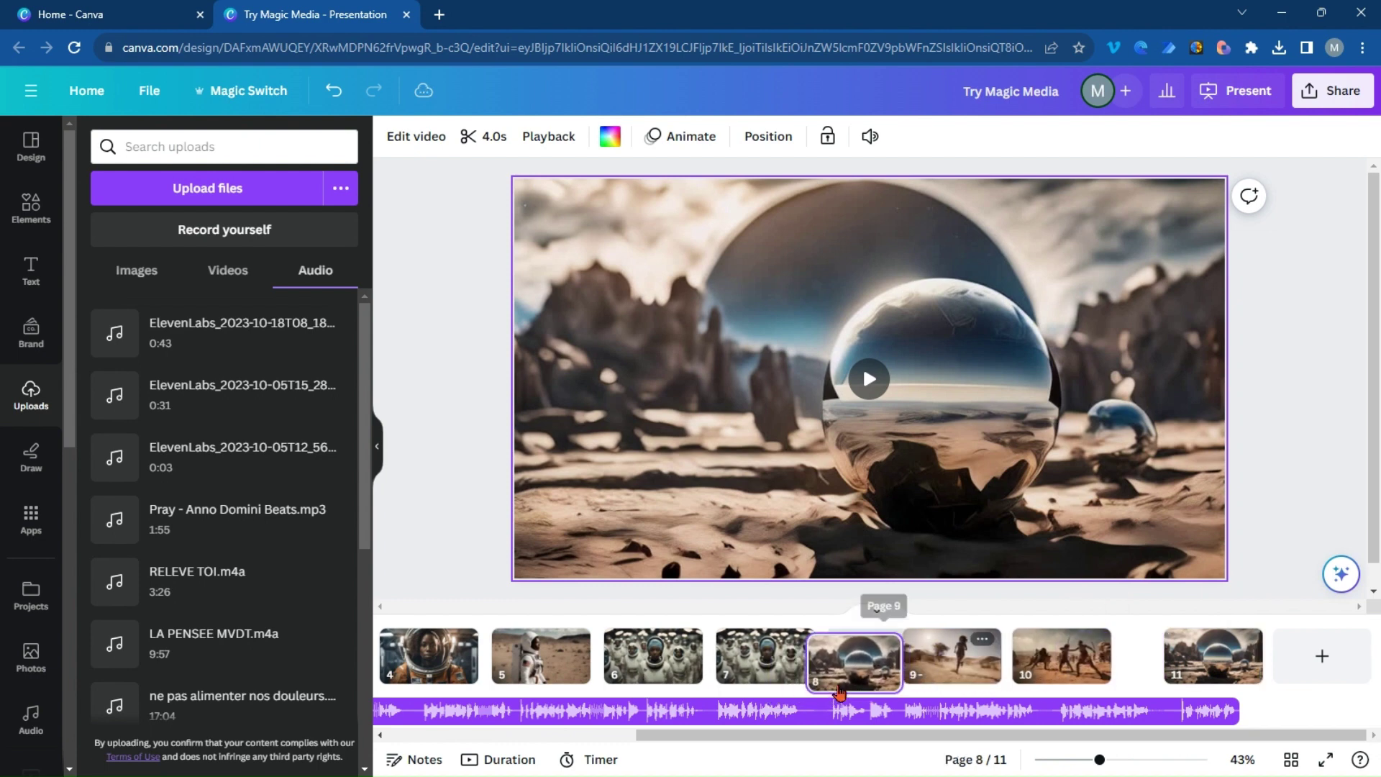
Extend the voice-over track to its full 43.0 seconds and position it to start slightly after the beginning of page 1.
drag(1236, 711, 870, 751)
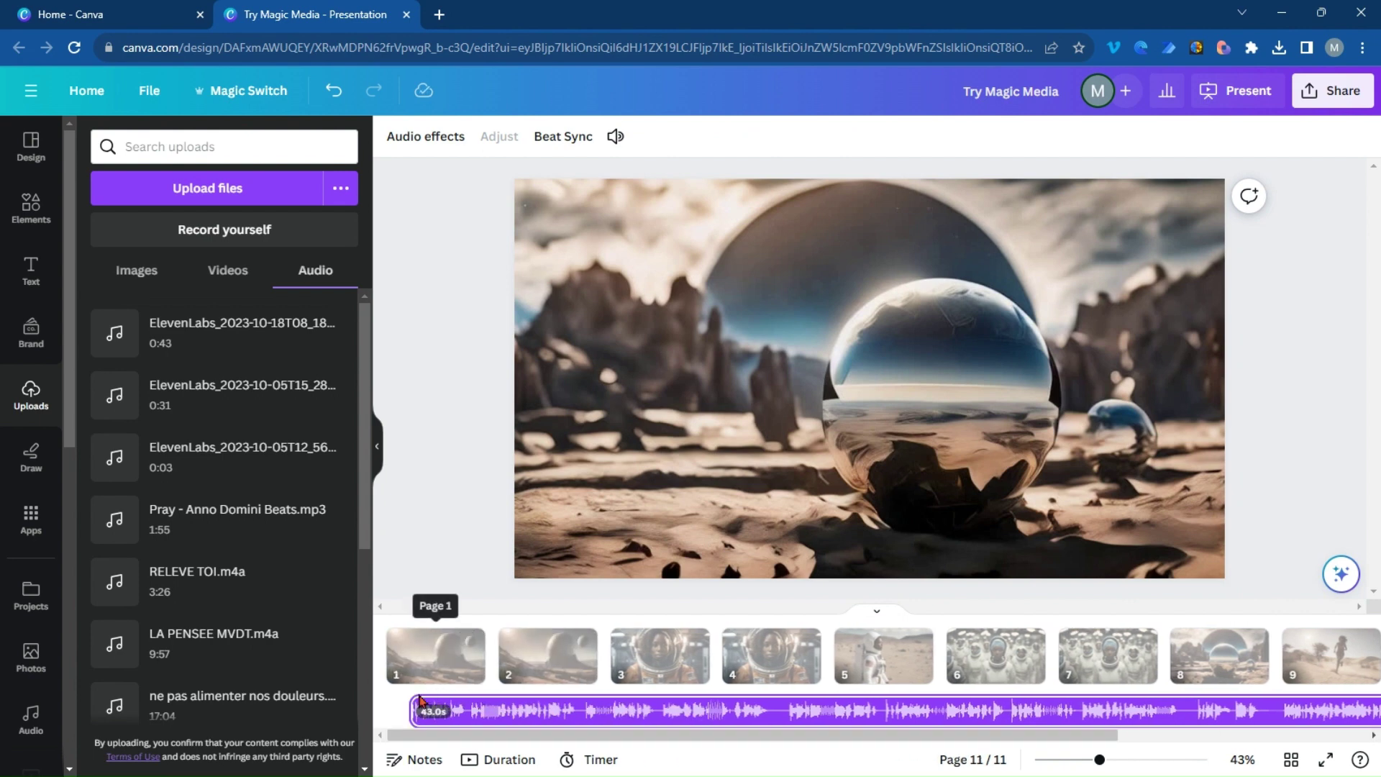
drag(413, 709, 389, 706)
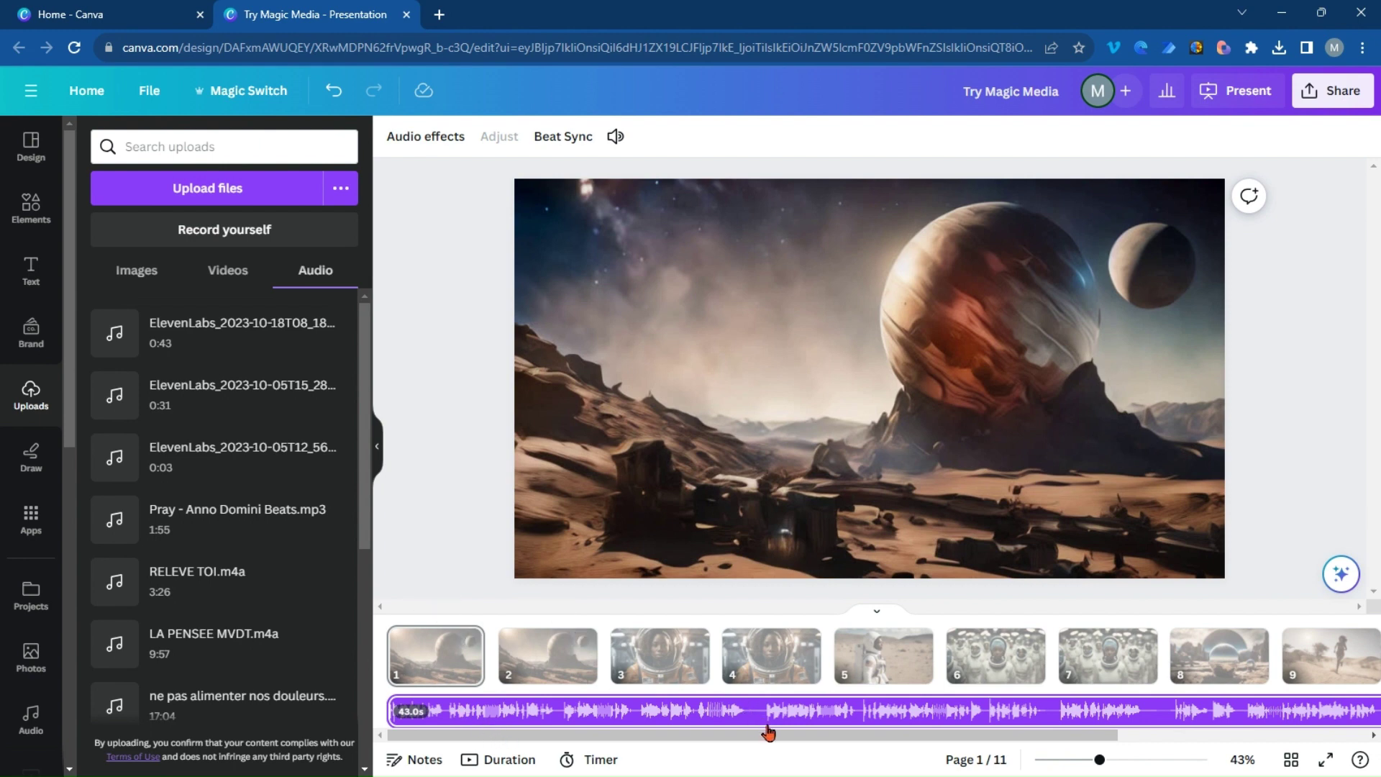
drag(783, 740, 1030, 741)
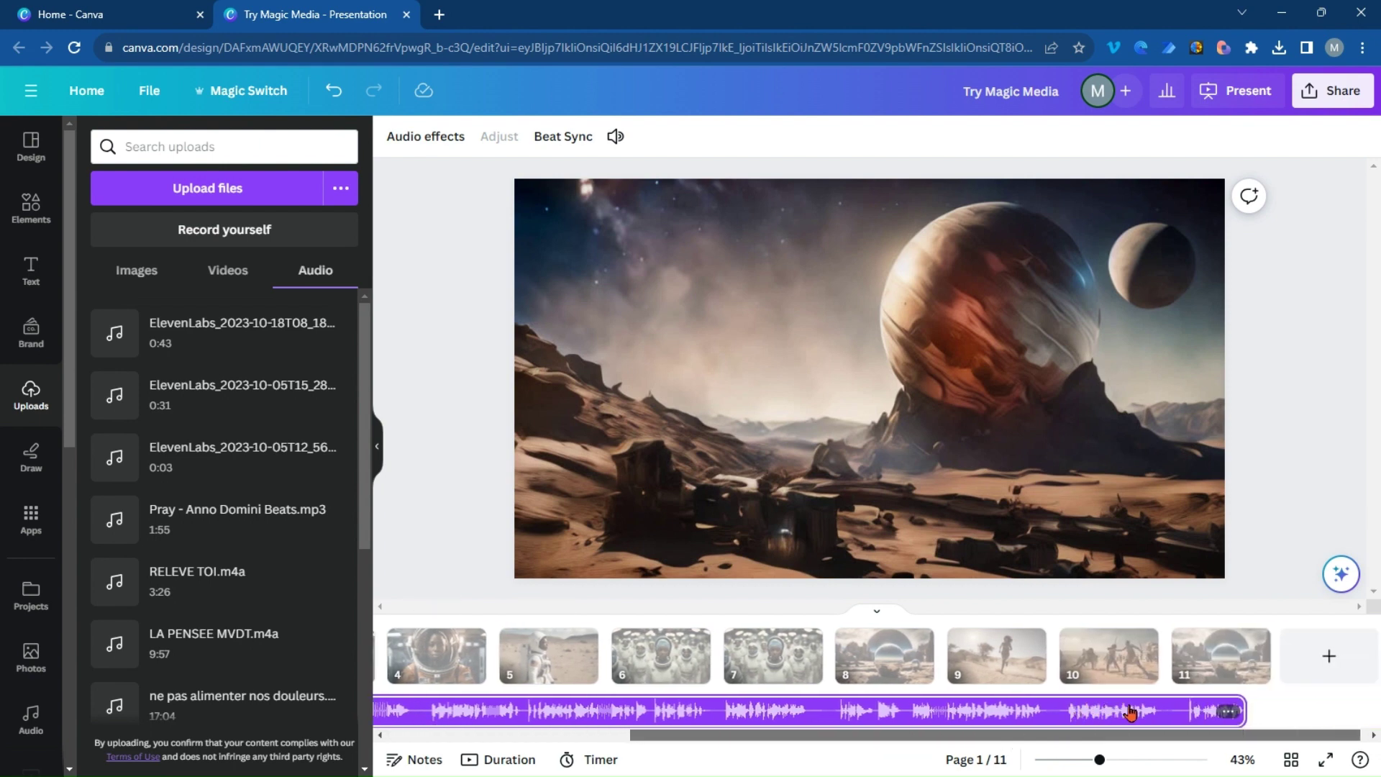
drag(1258, 706, 1258, 707)
drag(1156, 738, 673, 748)
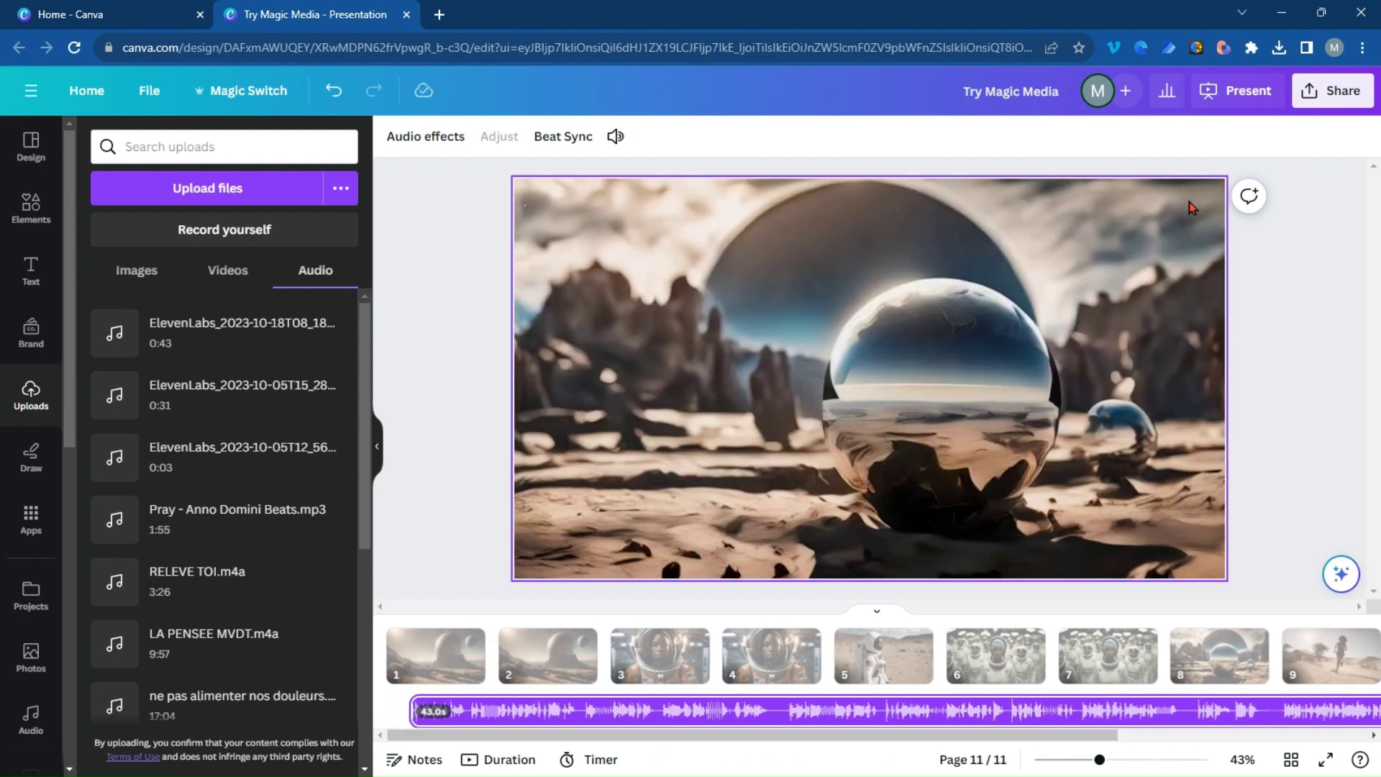
Preview the video full screen with Autoplay, watch it up to the astronaut crowd scene, and exit.
click(1247, 94)
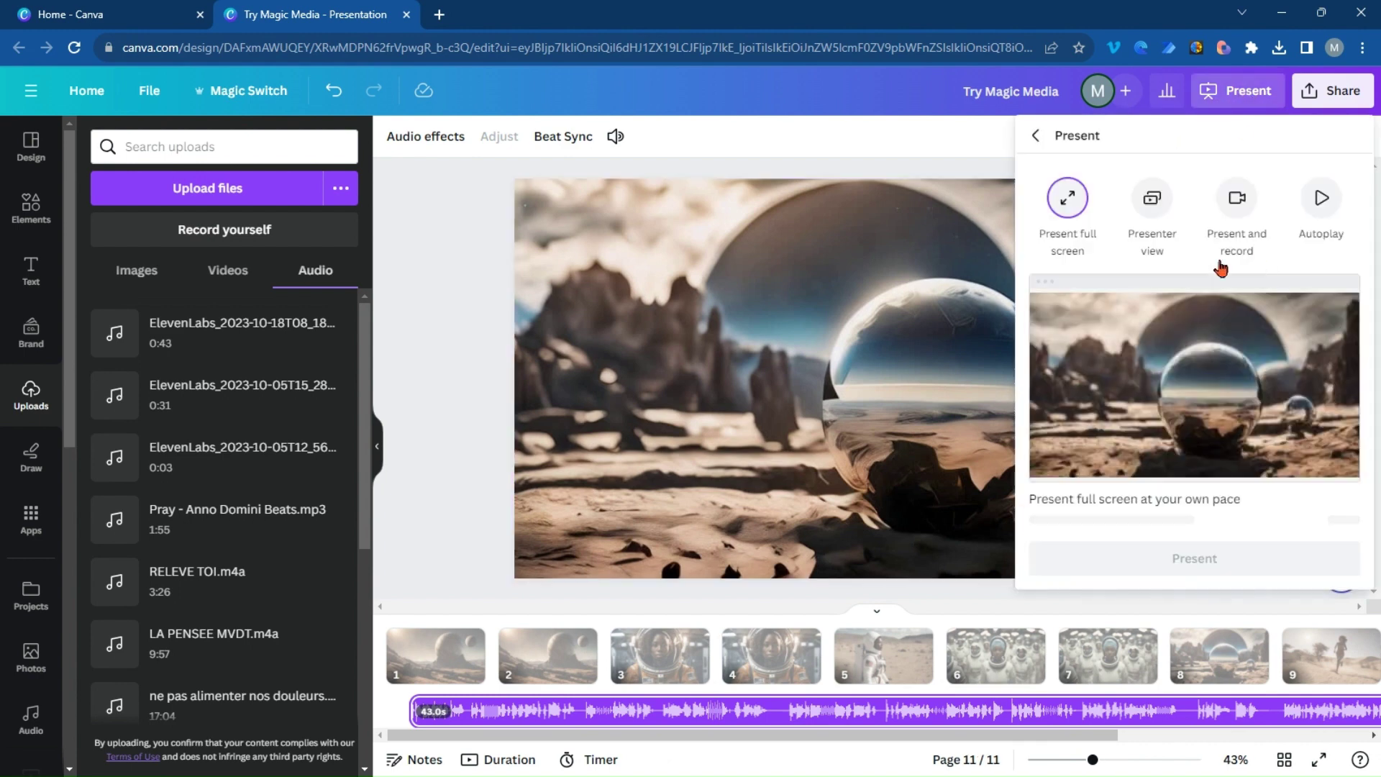
click(1324, 202)
click(1182, 554)
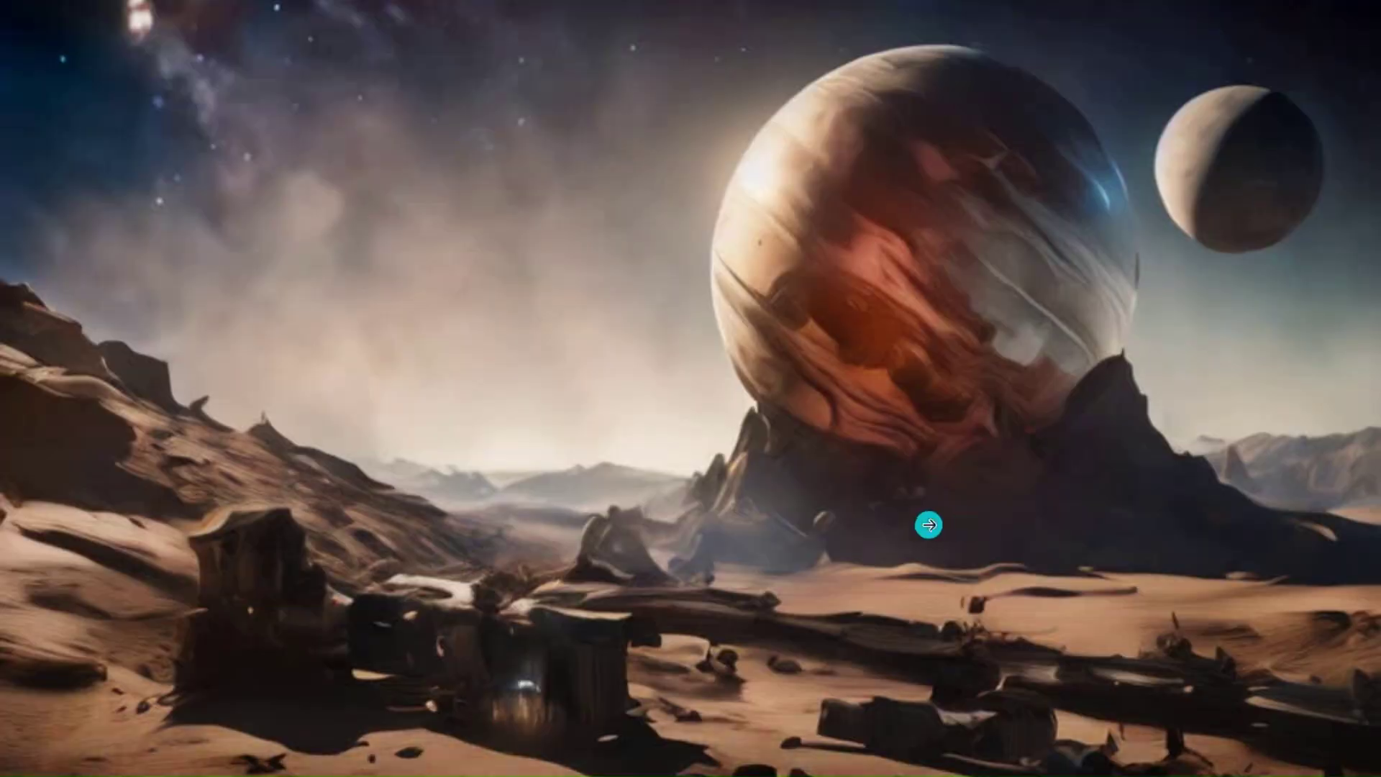
mouse_move(1372, 533)
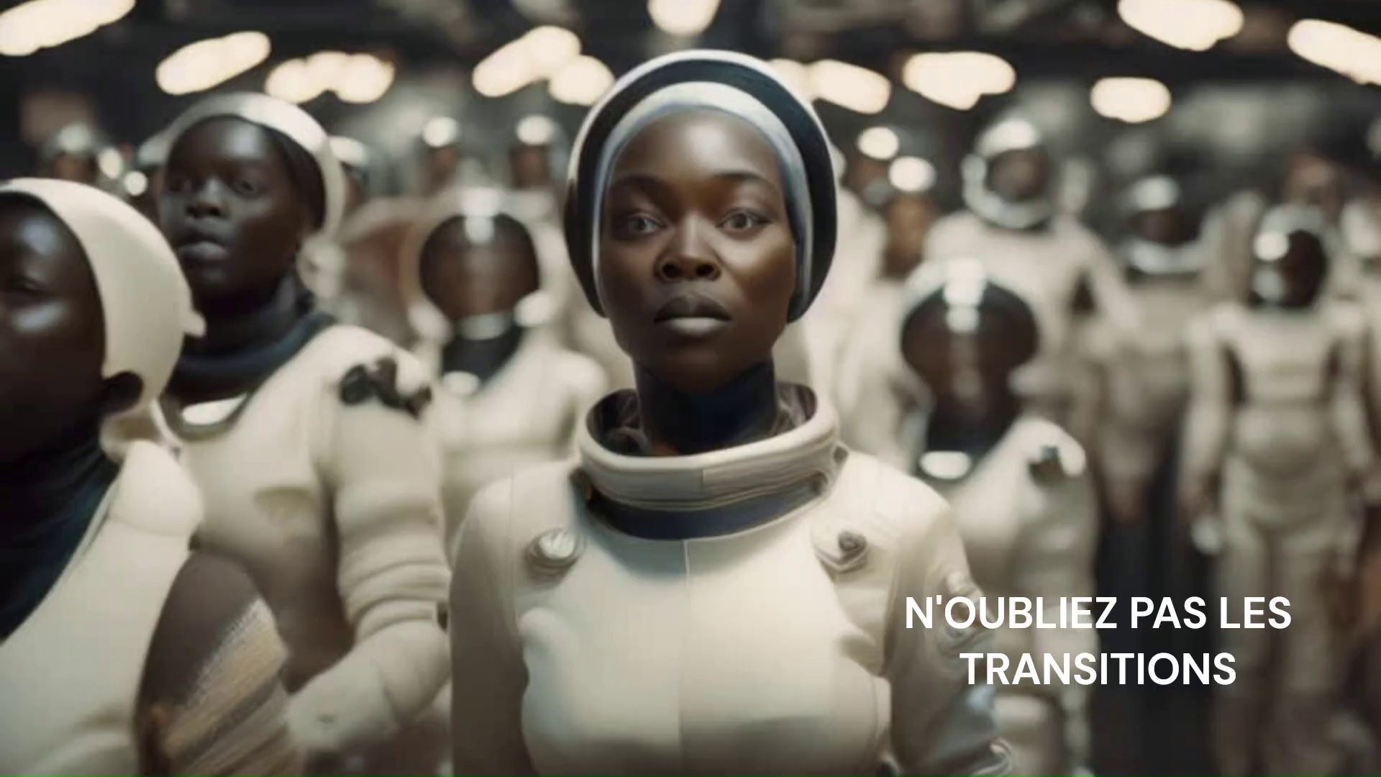
key(Escape)
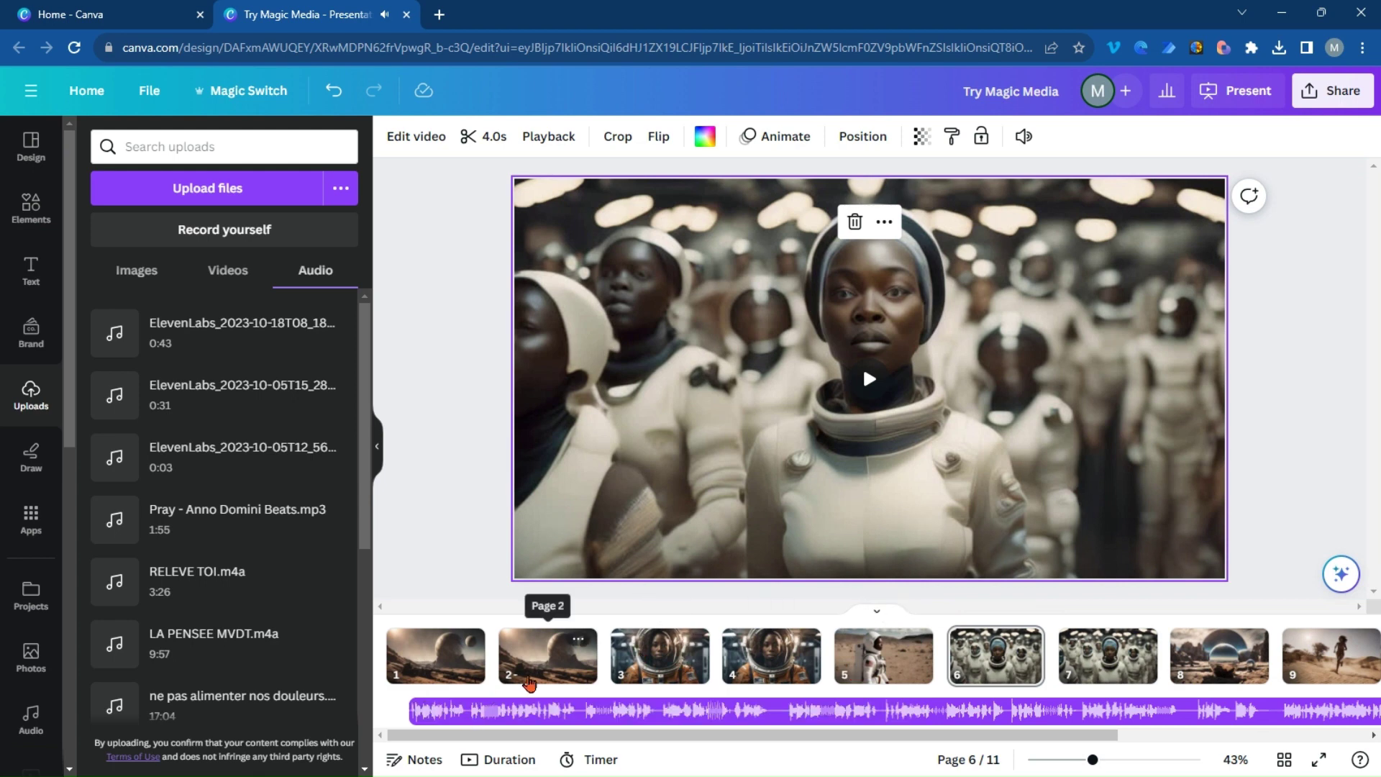
Delete the duplicate pages of the planet landscape, the helmet portrait and the astronaut crowd.
click(536, 657)
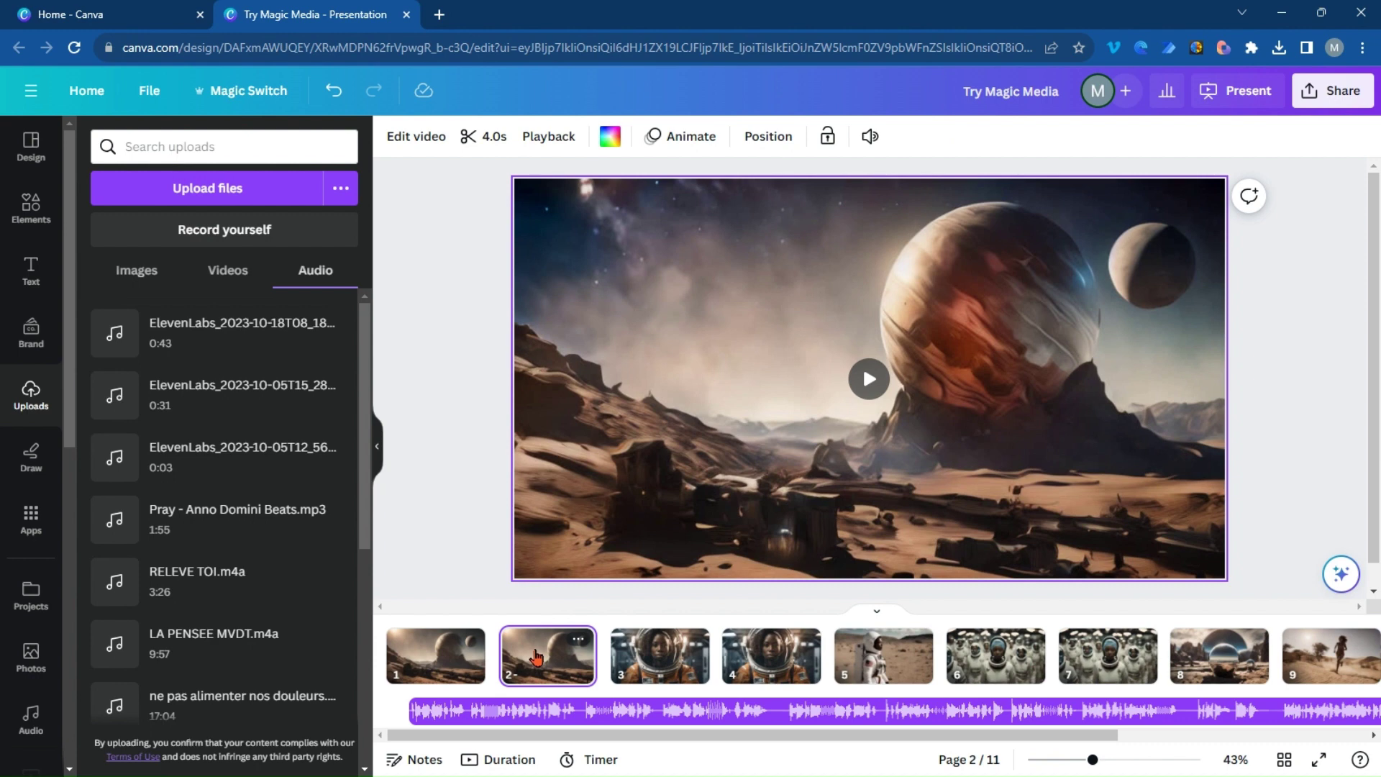
key(Delete)
click(658, 667)
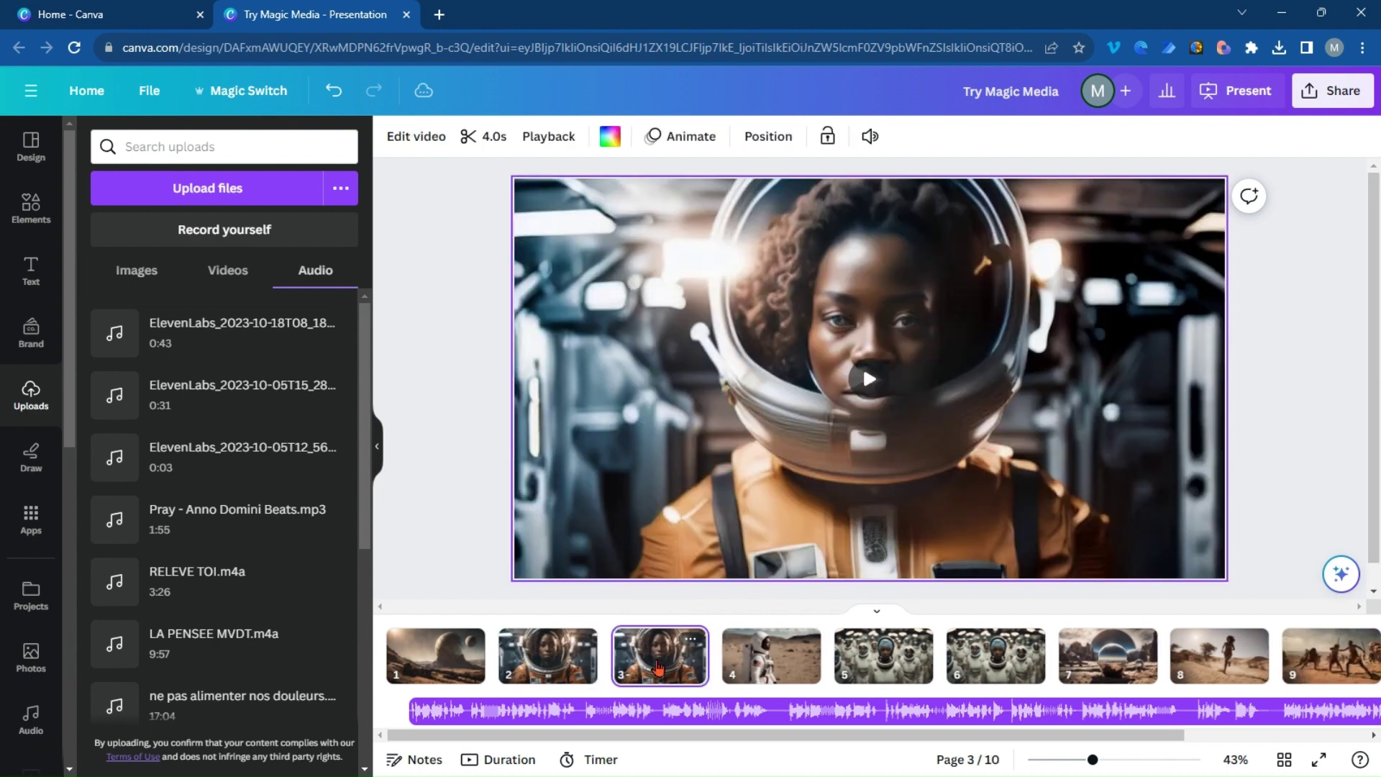
key(Delete)
click(882, 654)
key(Delete)
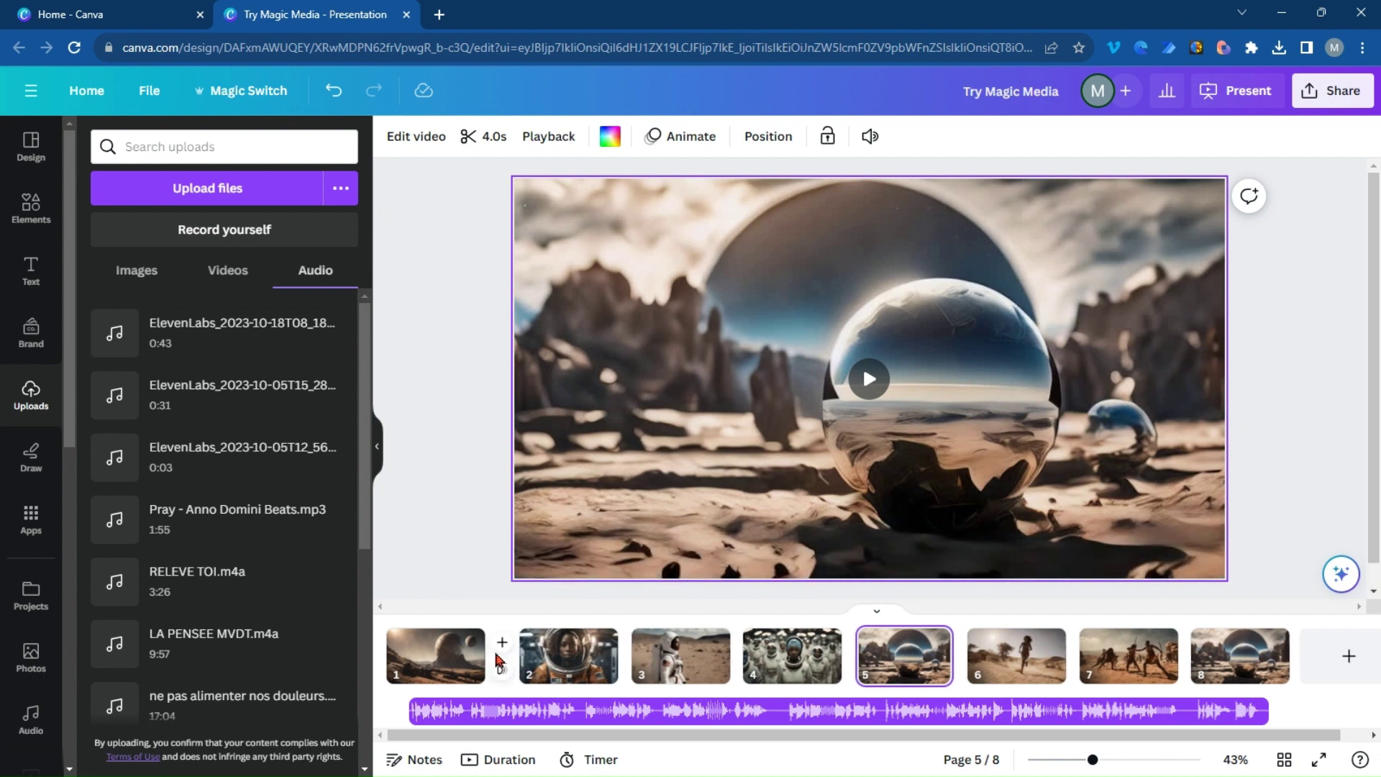
Insert a blank page after page 1 and open the Magic Media text-to-video generator.
click(502, 648)
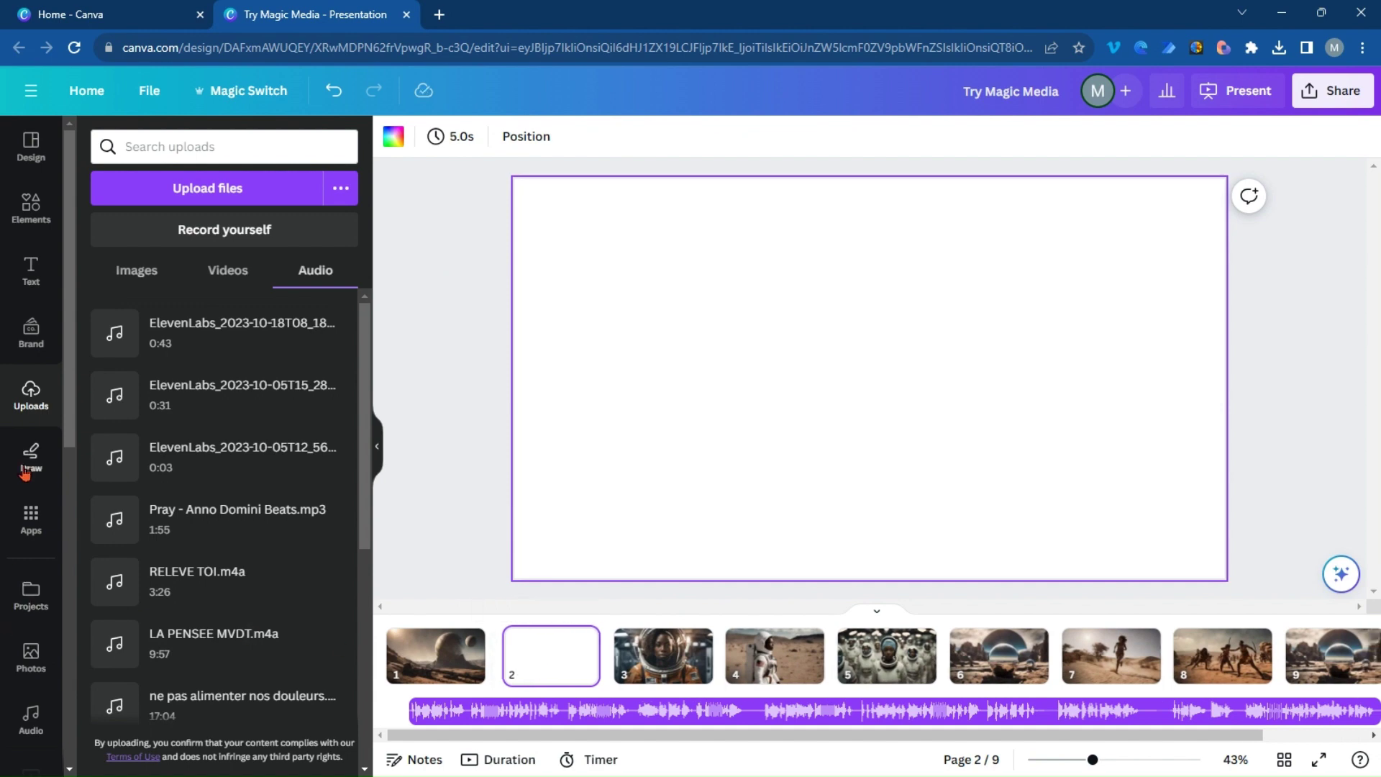
click(35, 528)
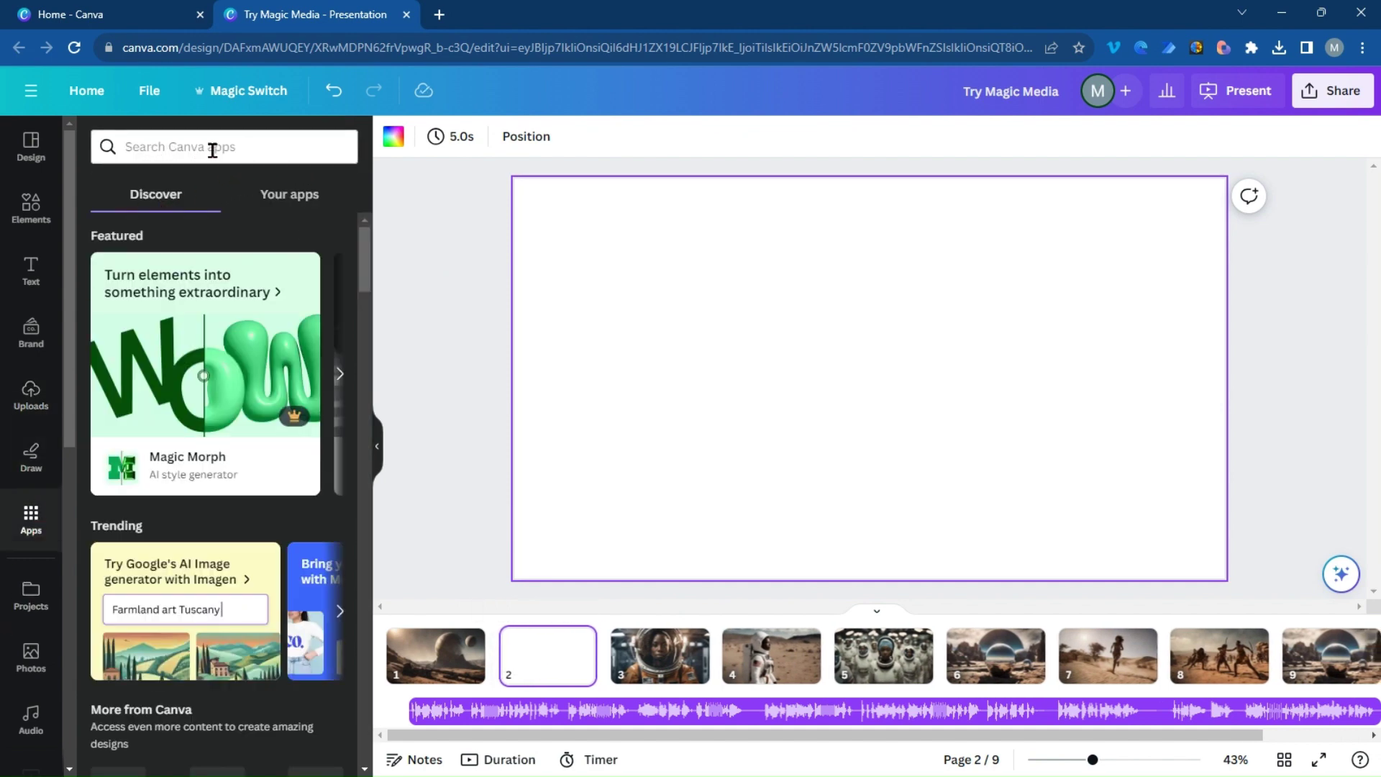
click(287, 202)
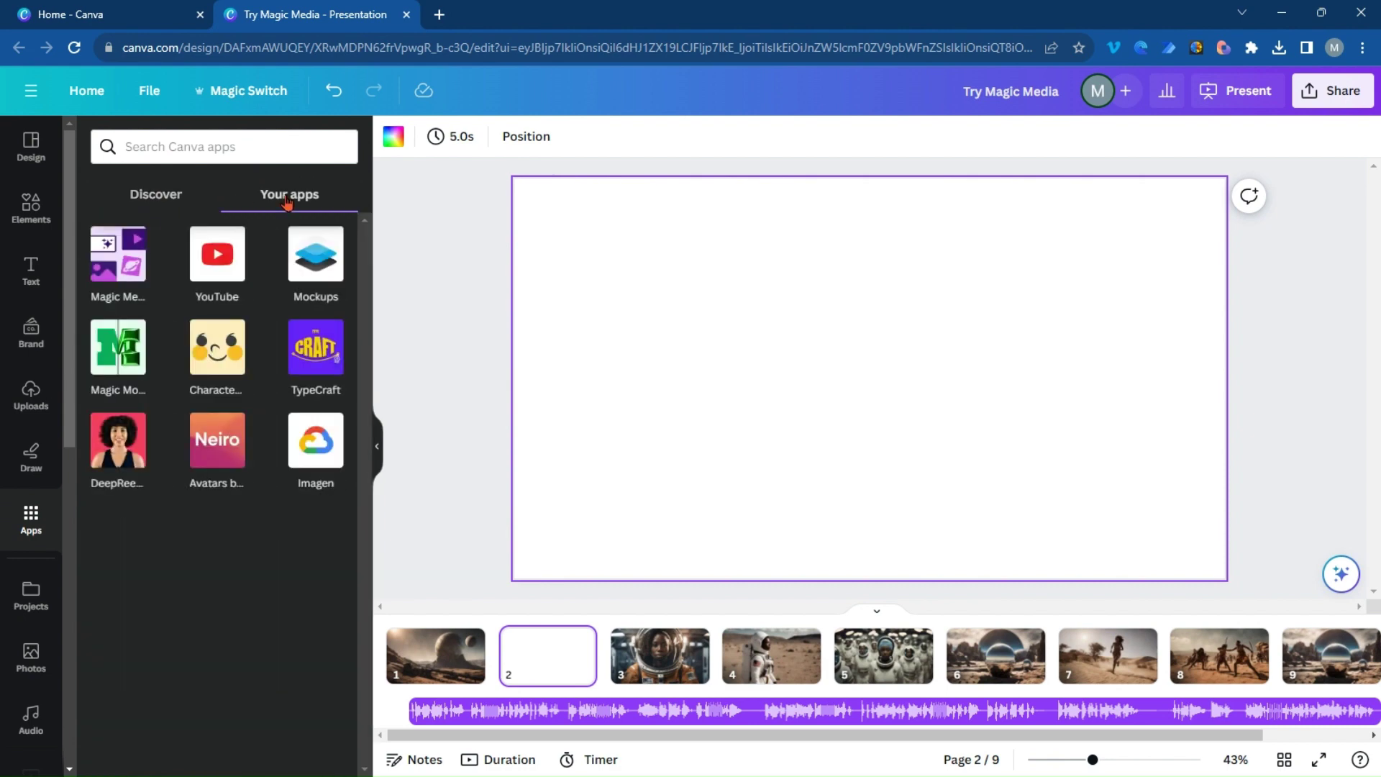
click(117, 270)
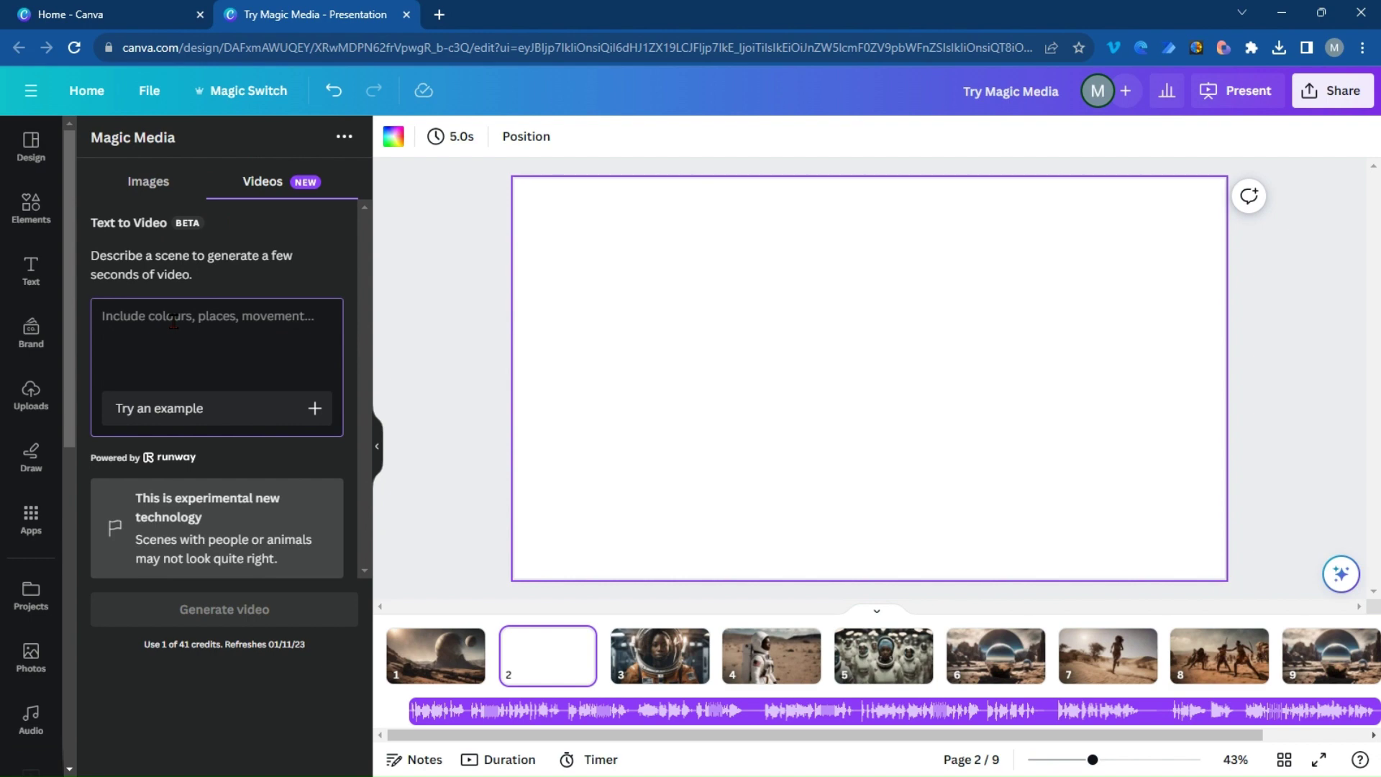
Generate a Magic Media video from the prompt "An African spaceship landing on a planet" and go to page 3.
text(aN)
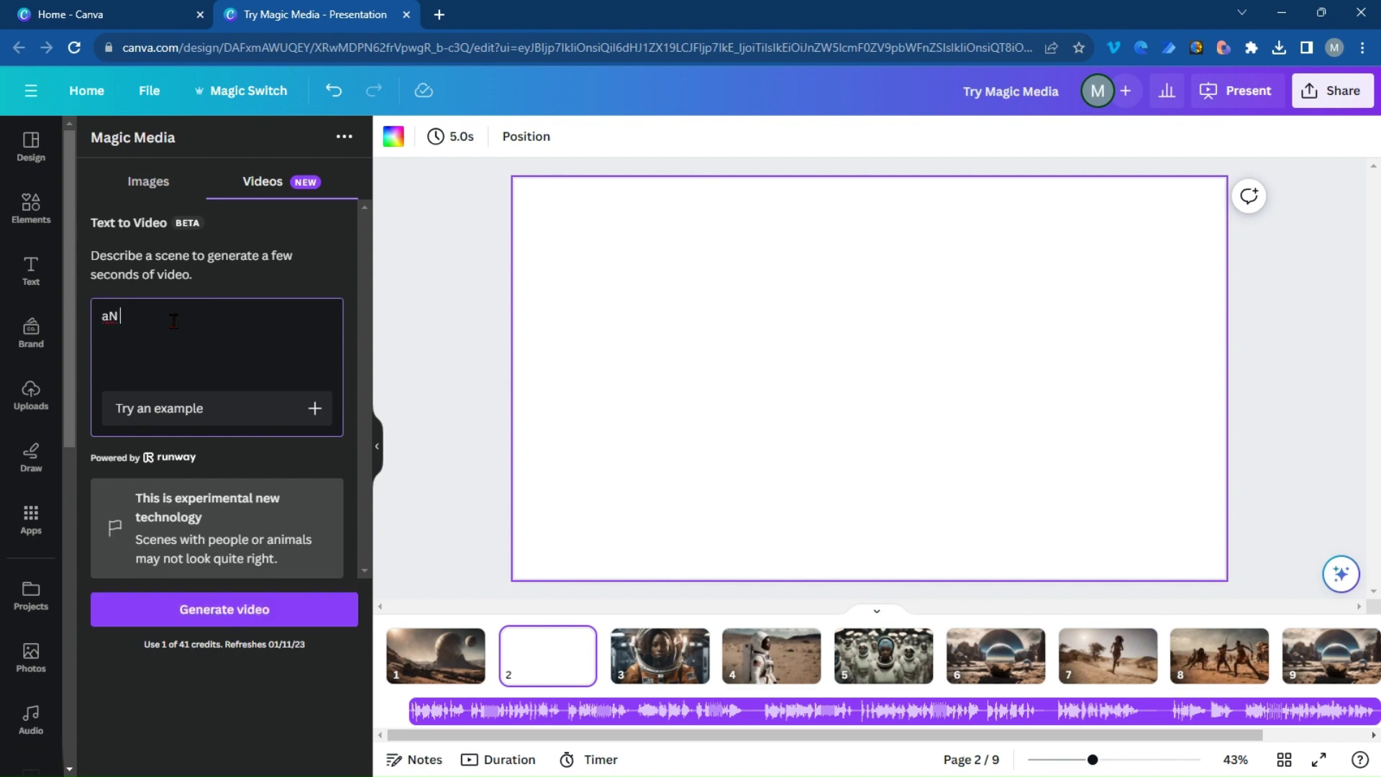
key(BackSpace)
key(BackSpace)
text(a)
key(BackSpace)
key(BackSpace)
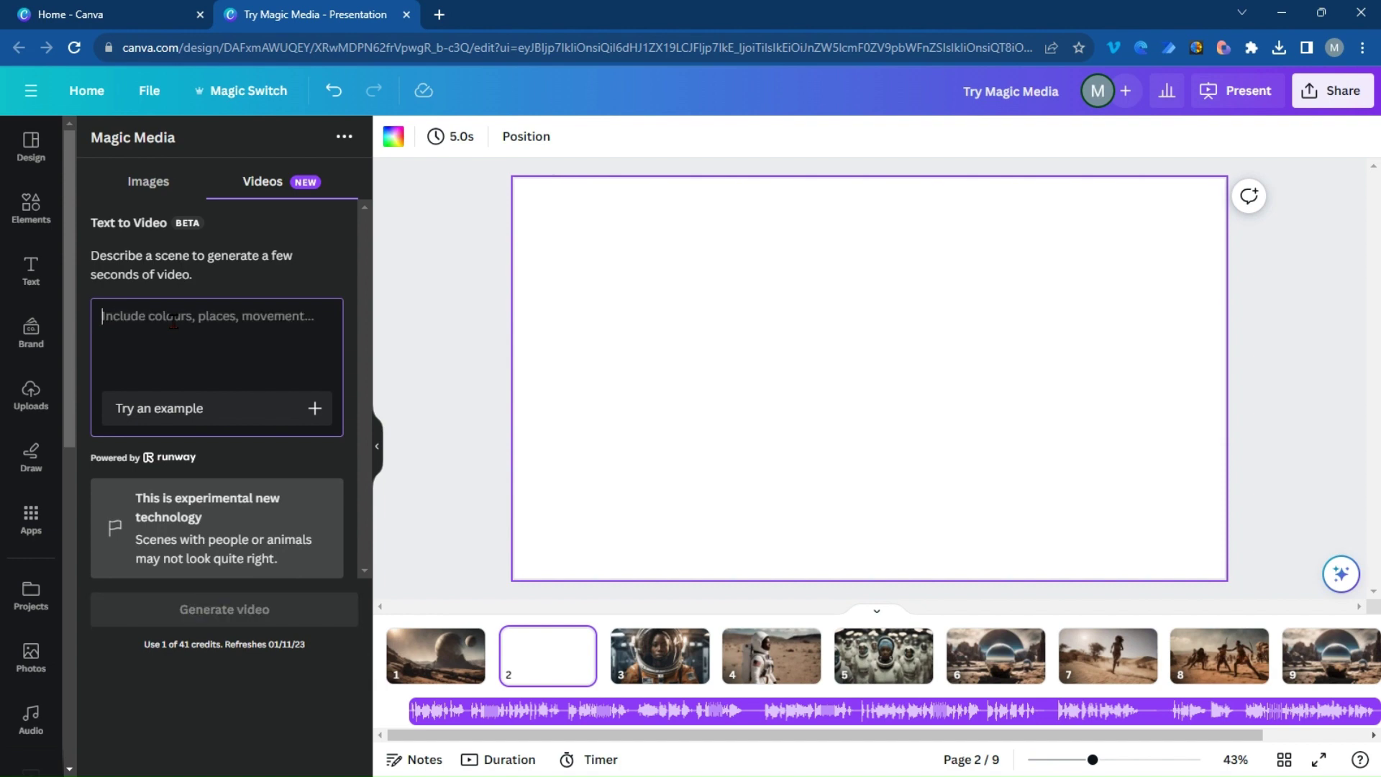
text(An african)
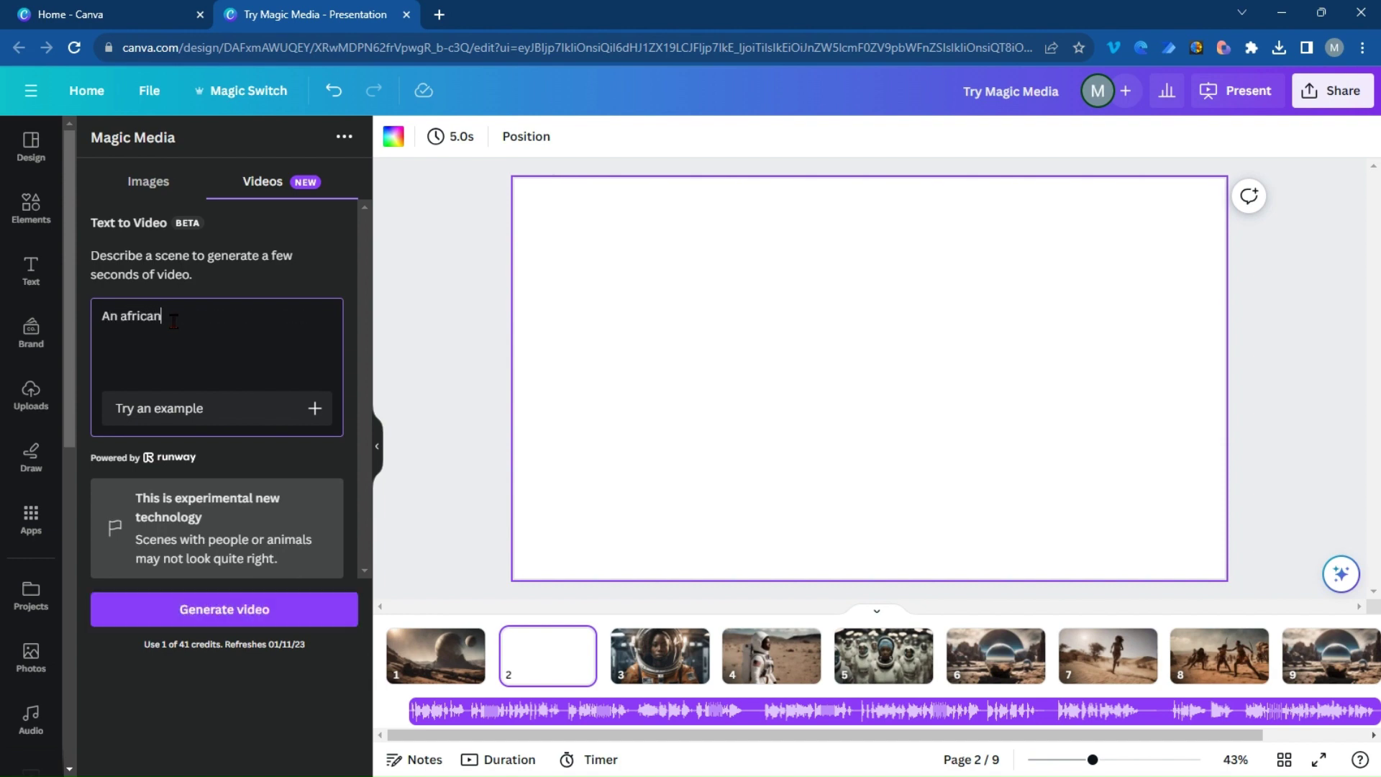
text( spaceship landing on a planet)
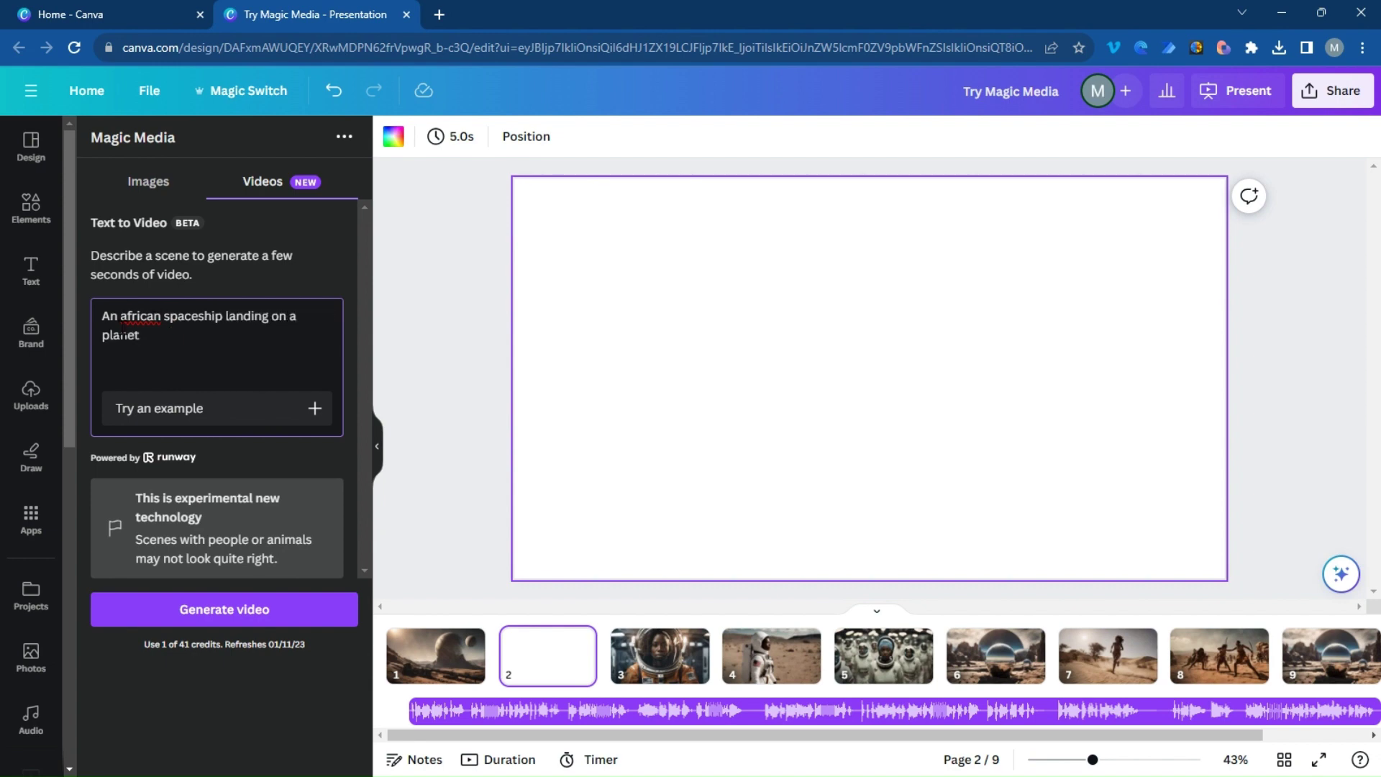
click(128, 317)
key(BackSpace)
text(A)
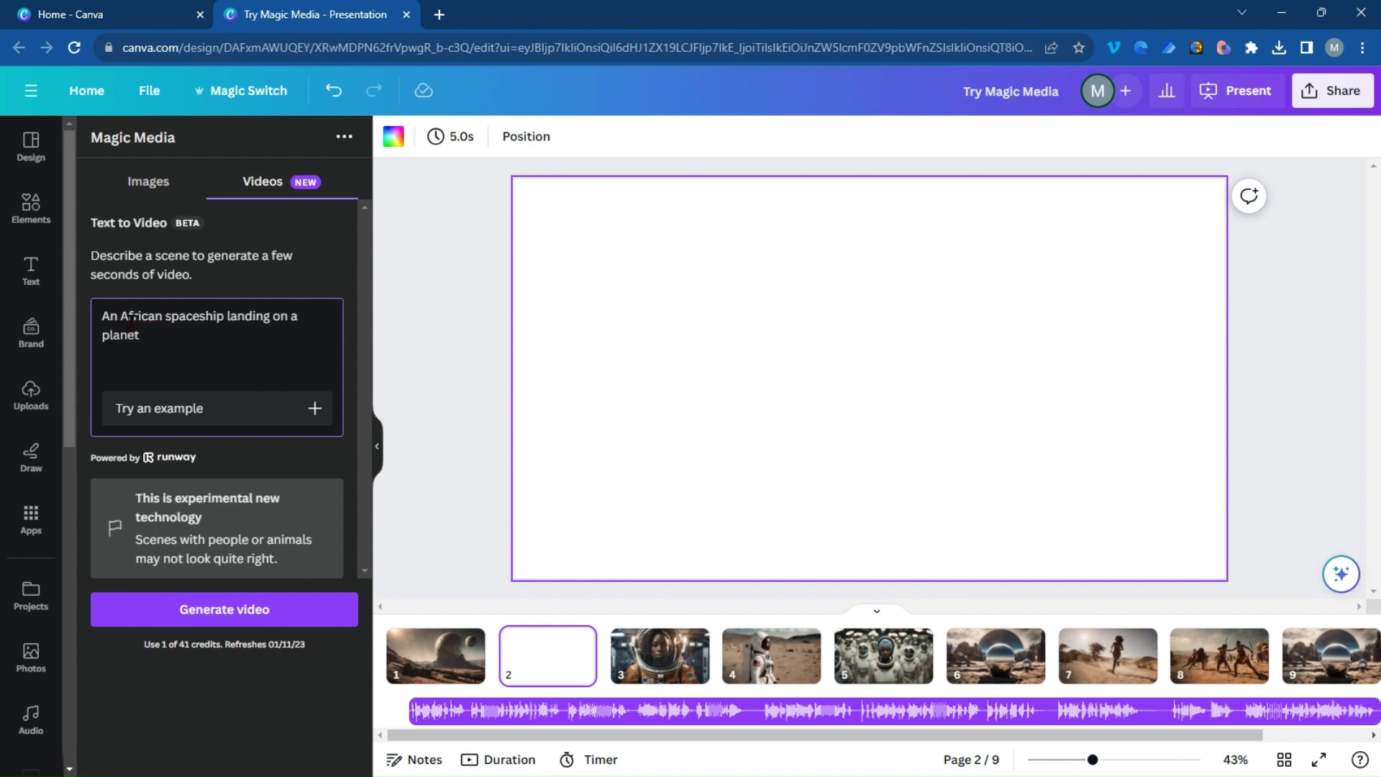
click(248, 610)
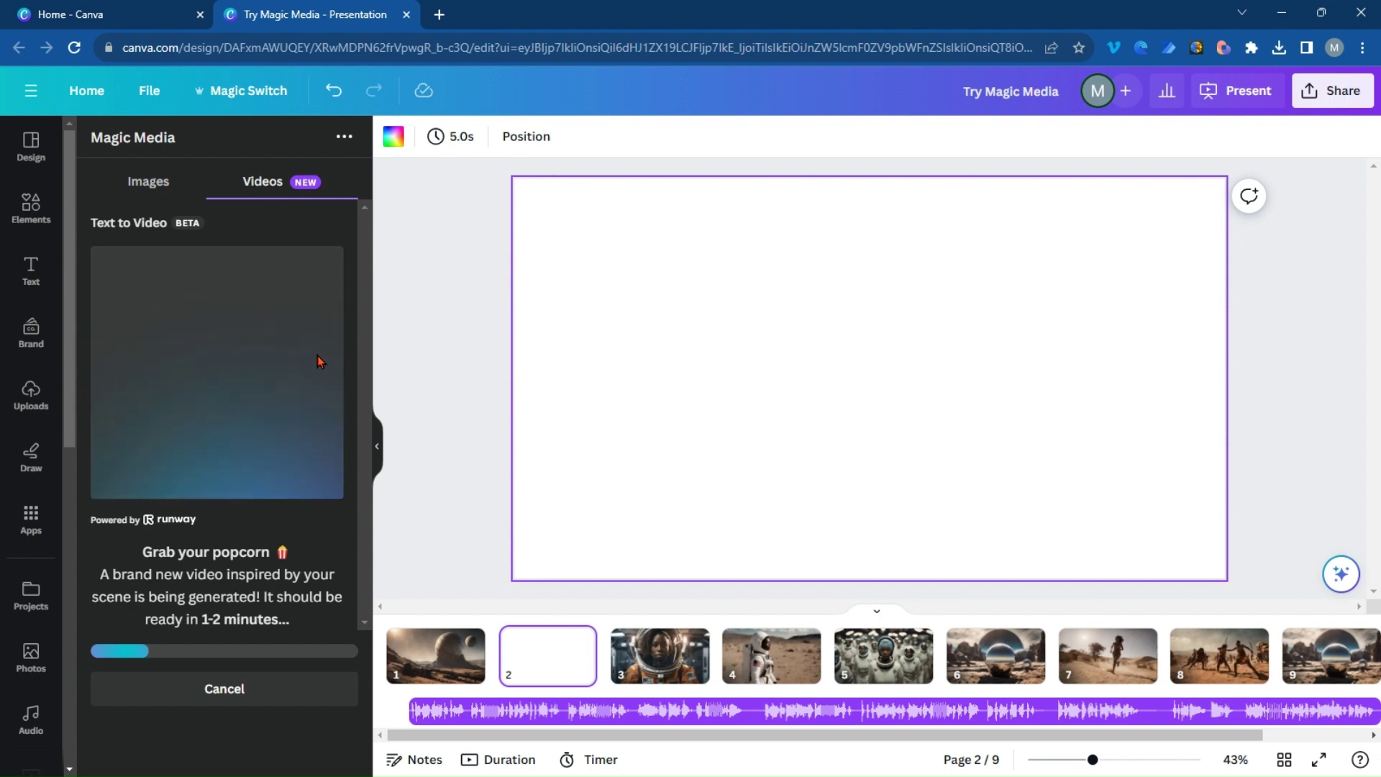
click(645, 660)
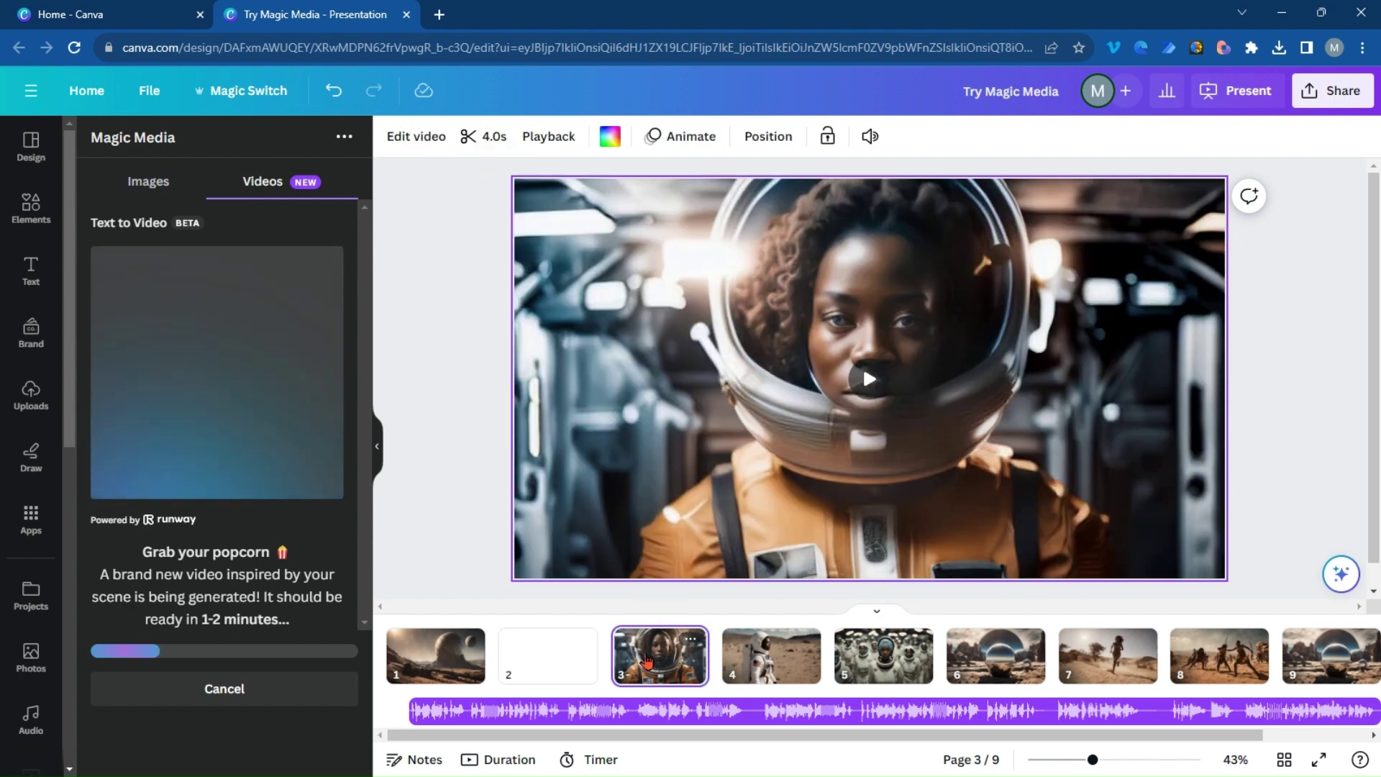